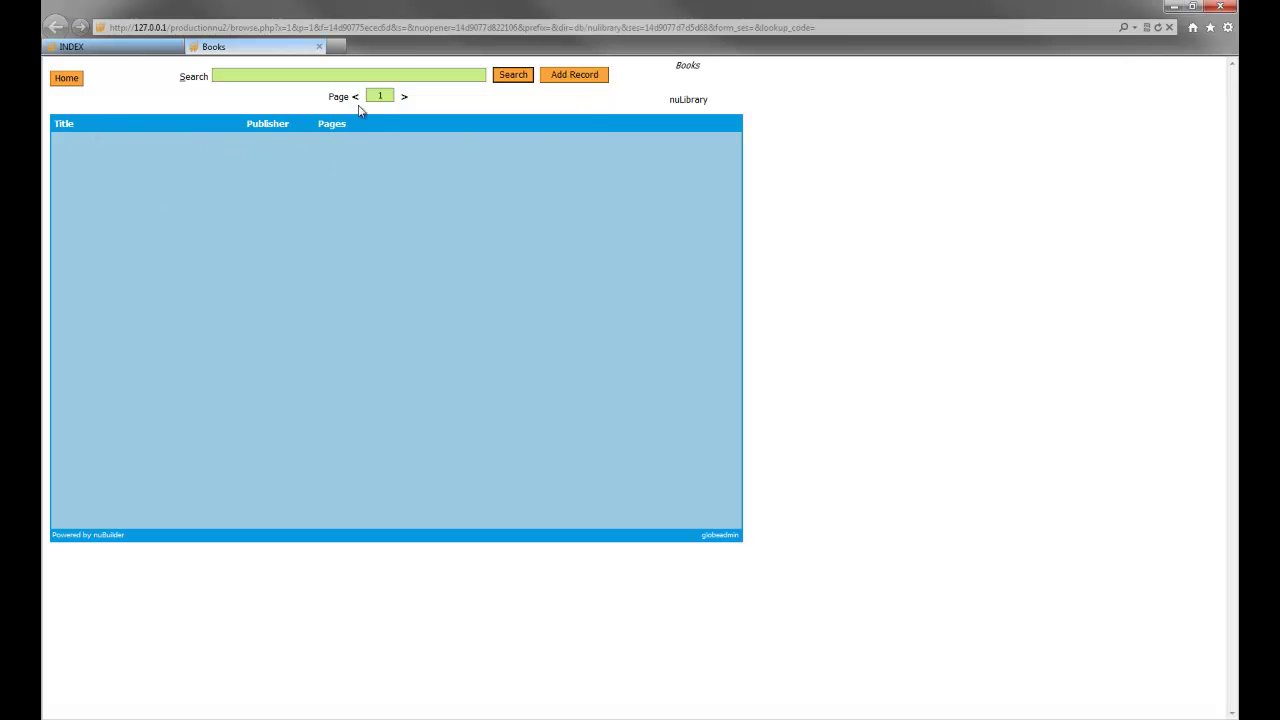
Examine the Books form's definition and the Setup options on the INDEX page, and return to the Books list
double_click(682, 66)
left_click(464, 47)
double_click(688, 66)
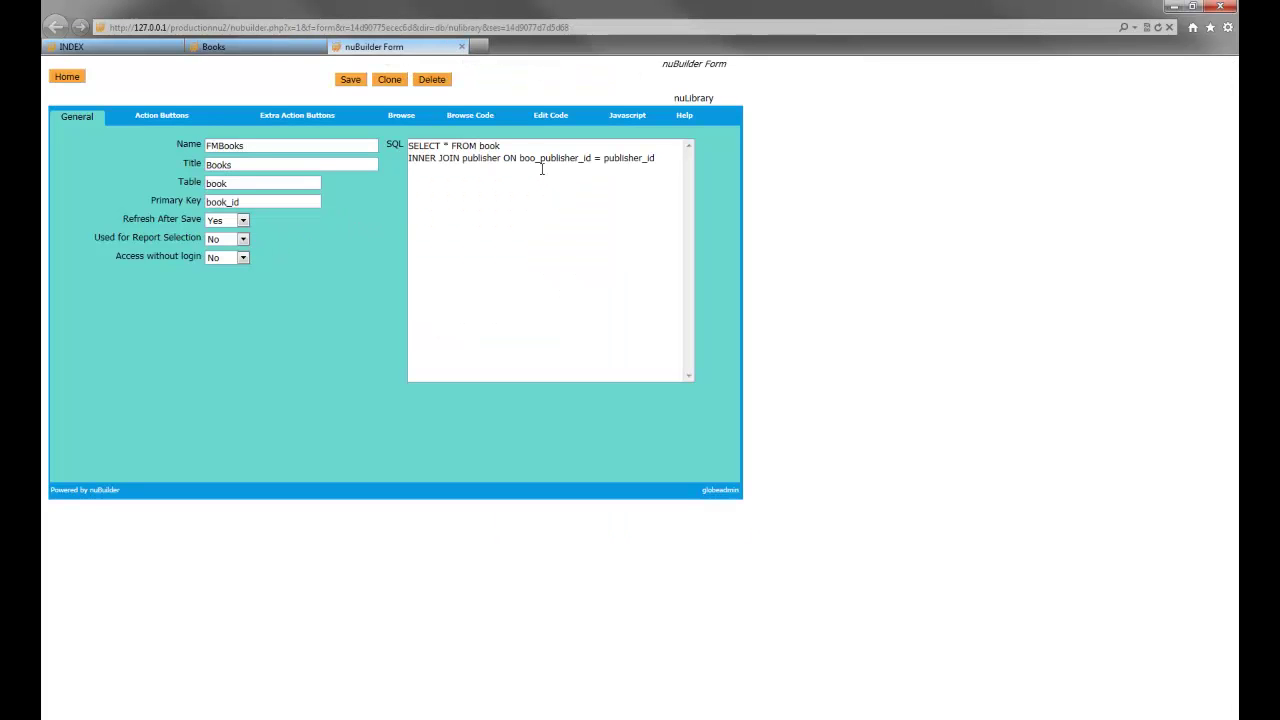
left_click(461, 47)
left_click(152, 48)
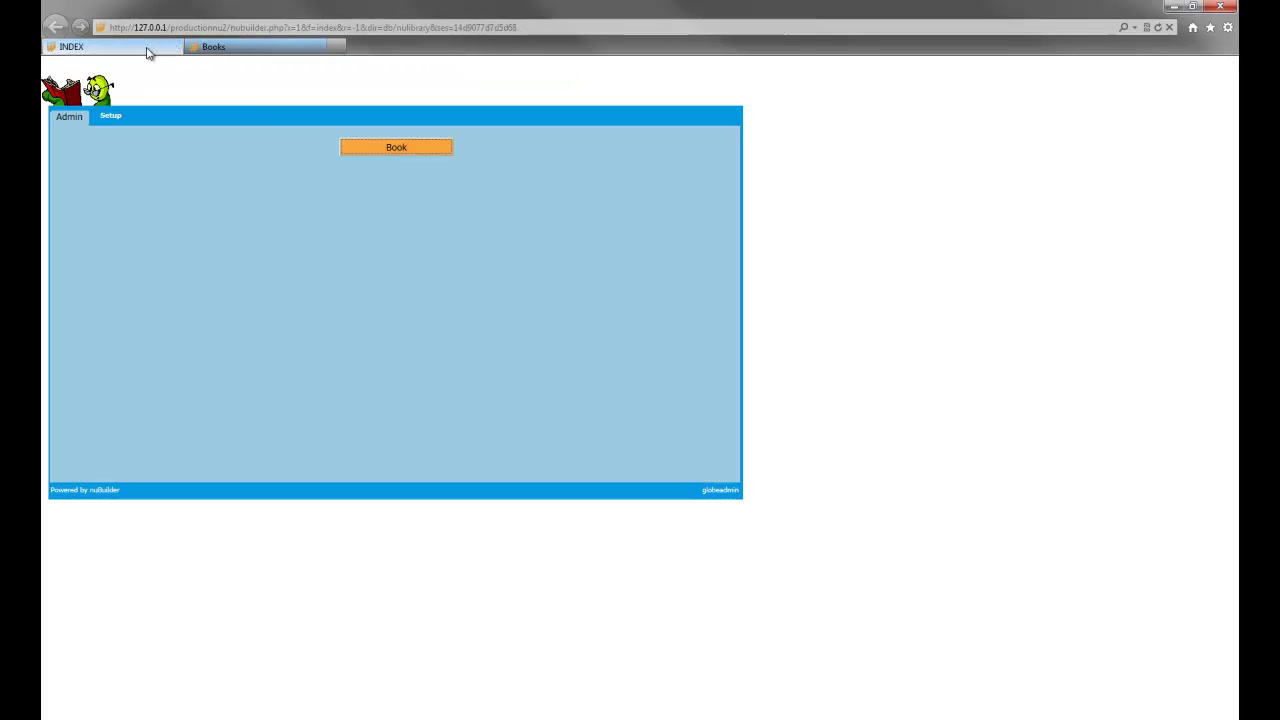
left_click(110, 117)
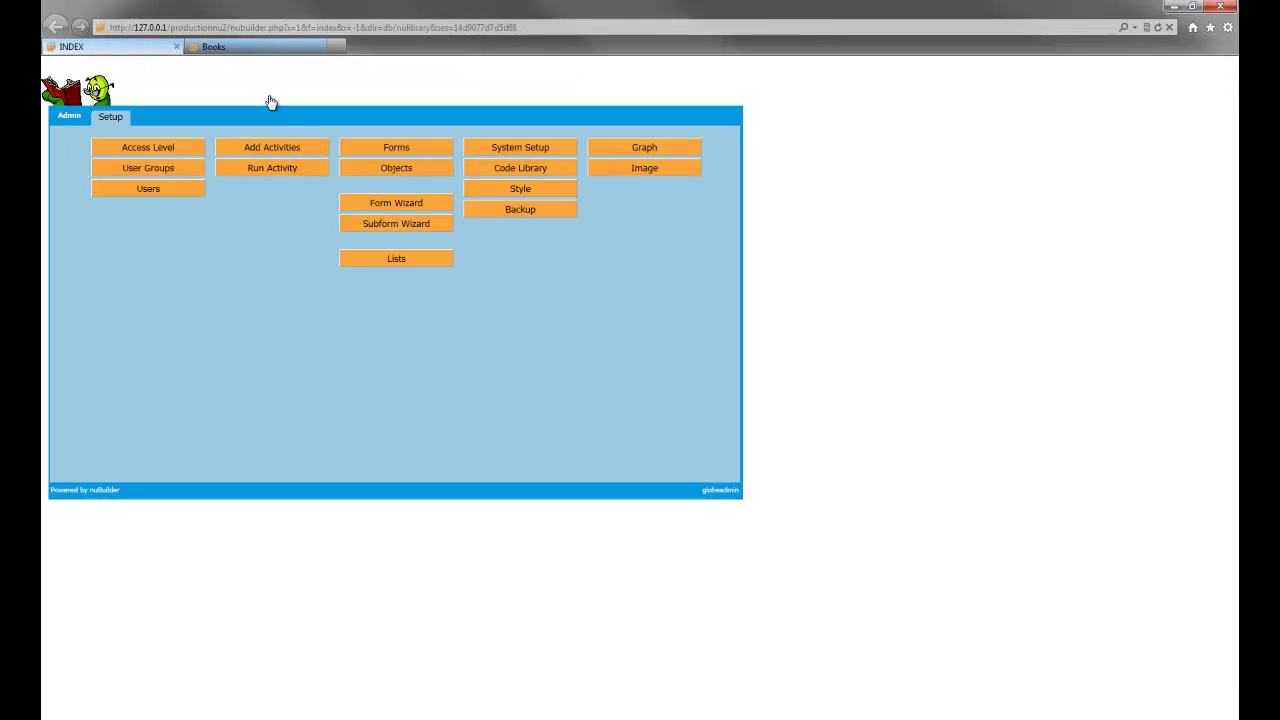
left_click(237, 50)
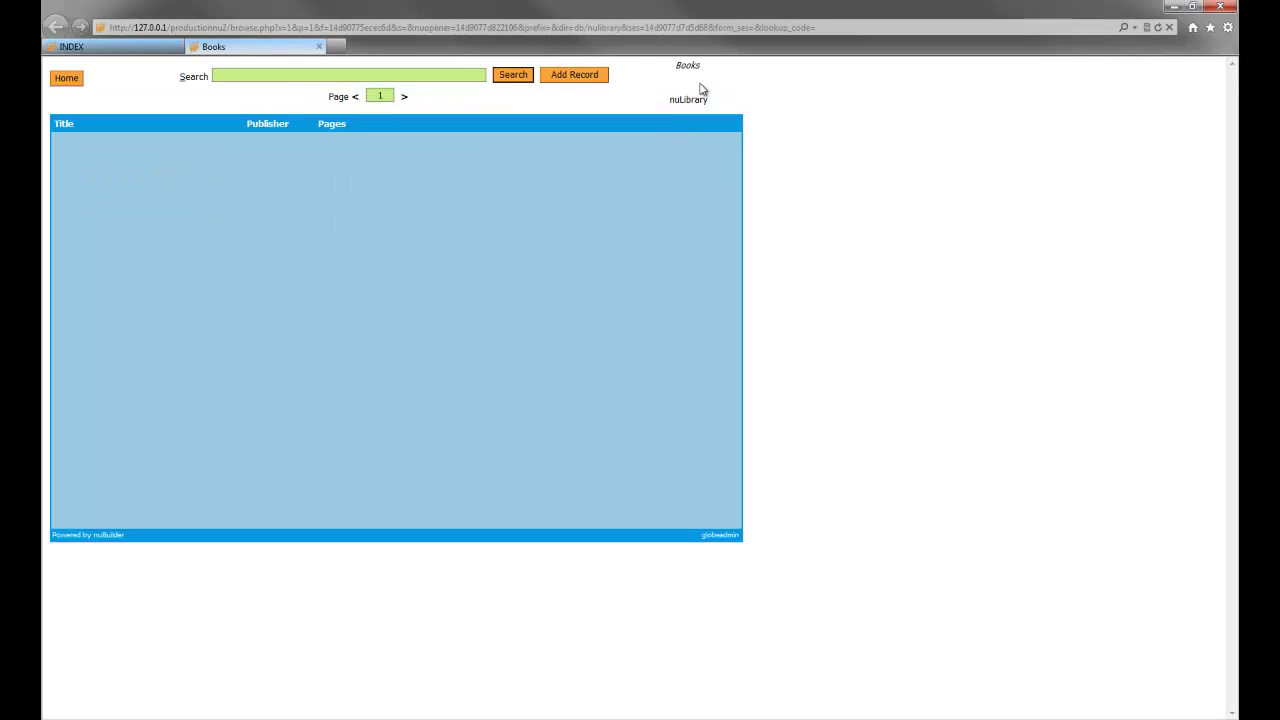
Set the Books form's browse column widths to 500 for Title and 300 for Publisher and Pages, save, and check the Books list
left_click(694, 65)
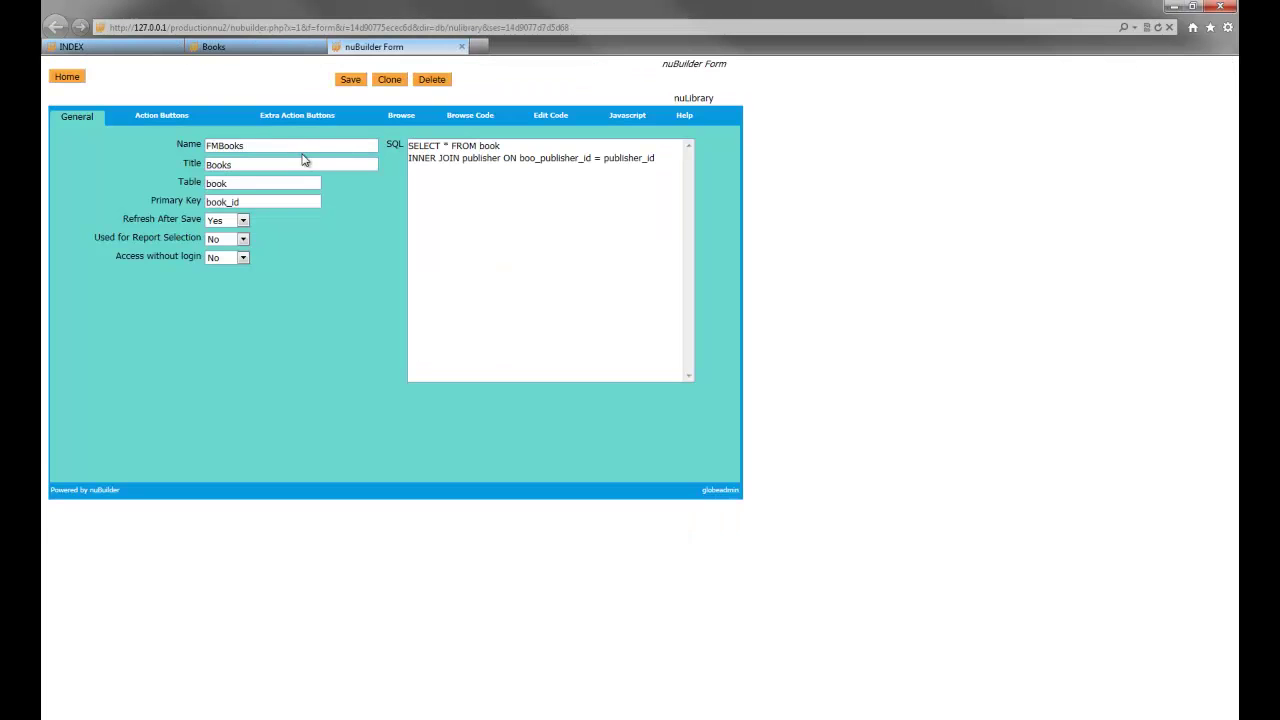
left_click(243, 56)
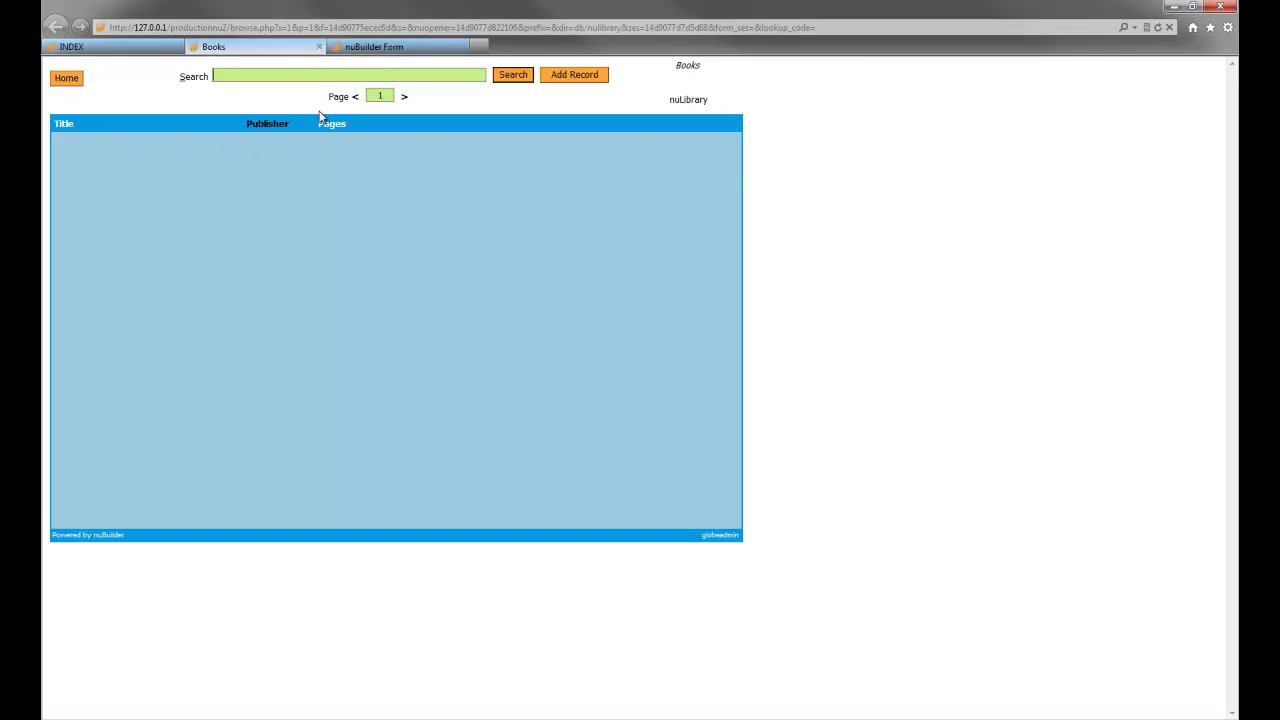
left_click(397, 50)
left_click(402, 118)
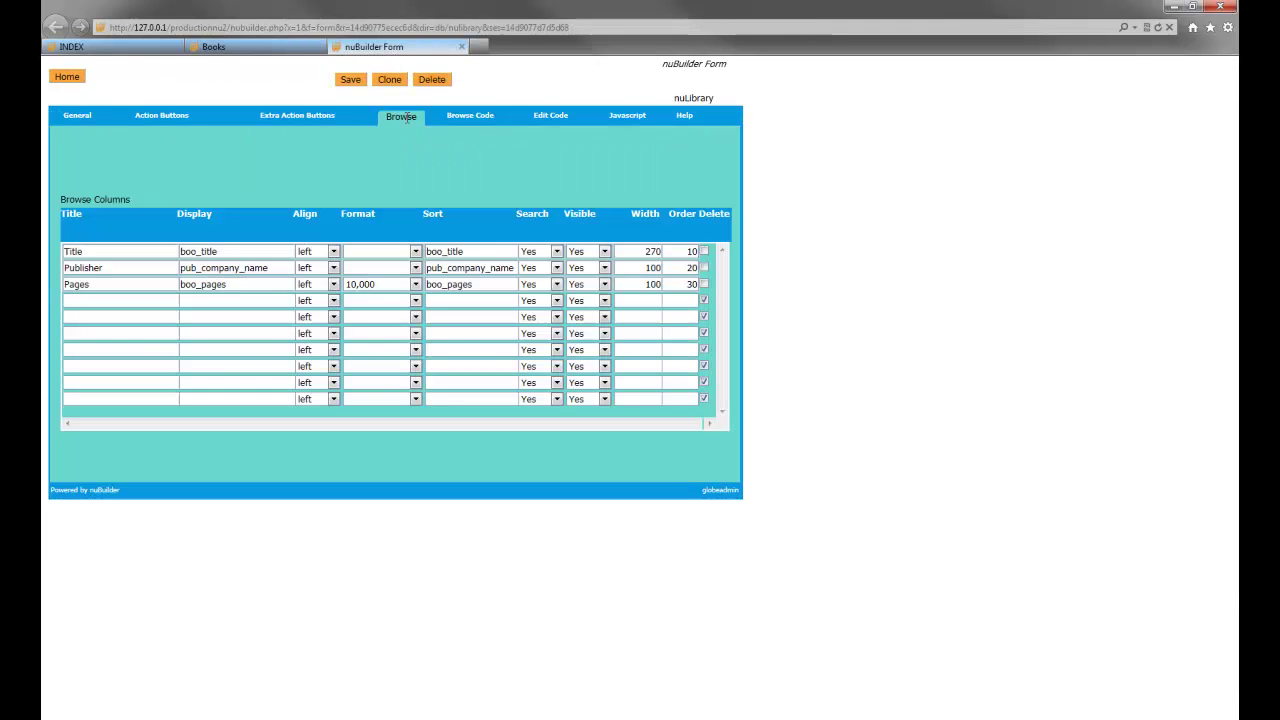
double_click(650, 251)
type("500")
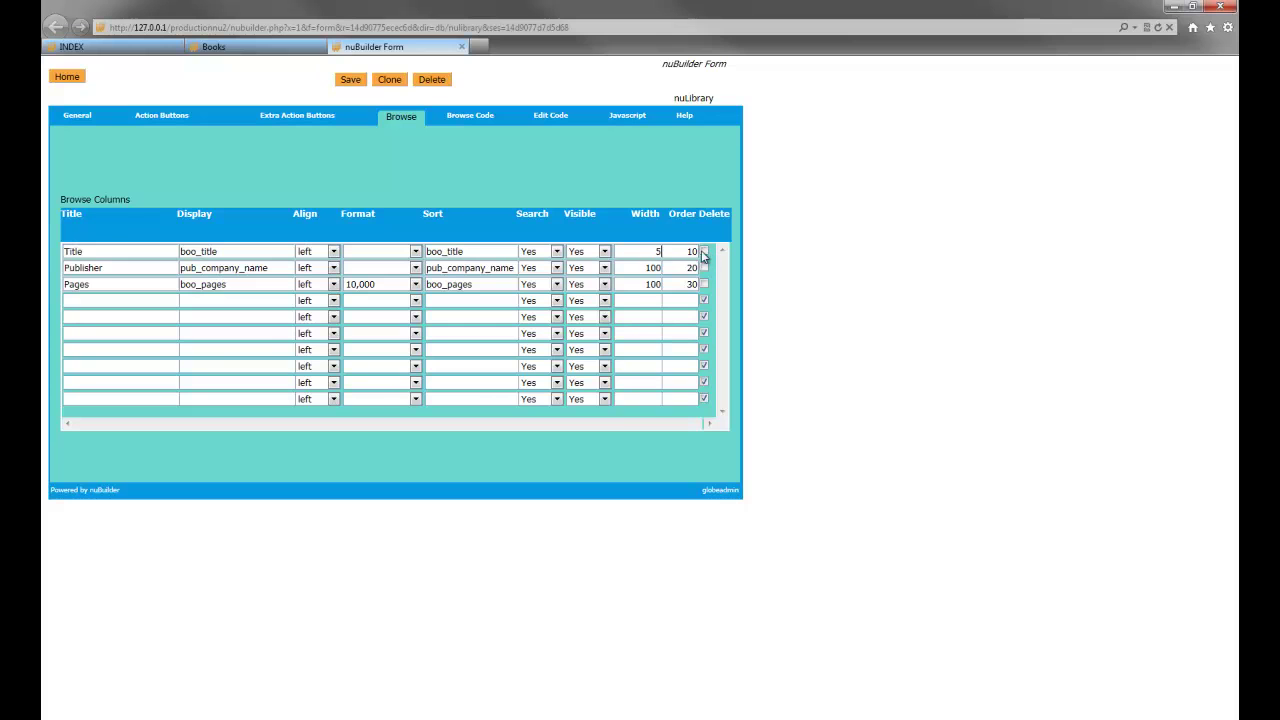
mouse_move(633, 270)
left_mouse_down()
mouse_move(678, 265)
mouse_move(640, 285)
left_mouse_up()
type("3003")
left_click(352, 81)
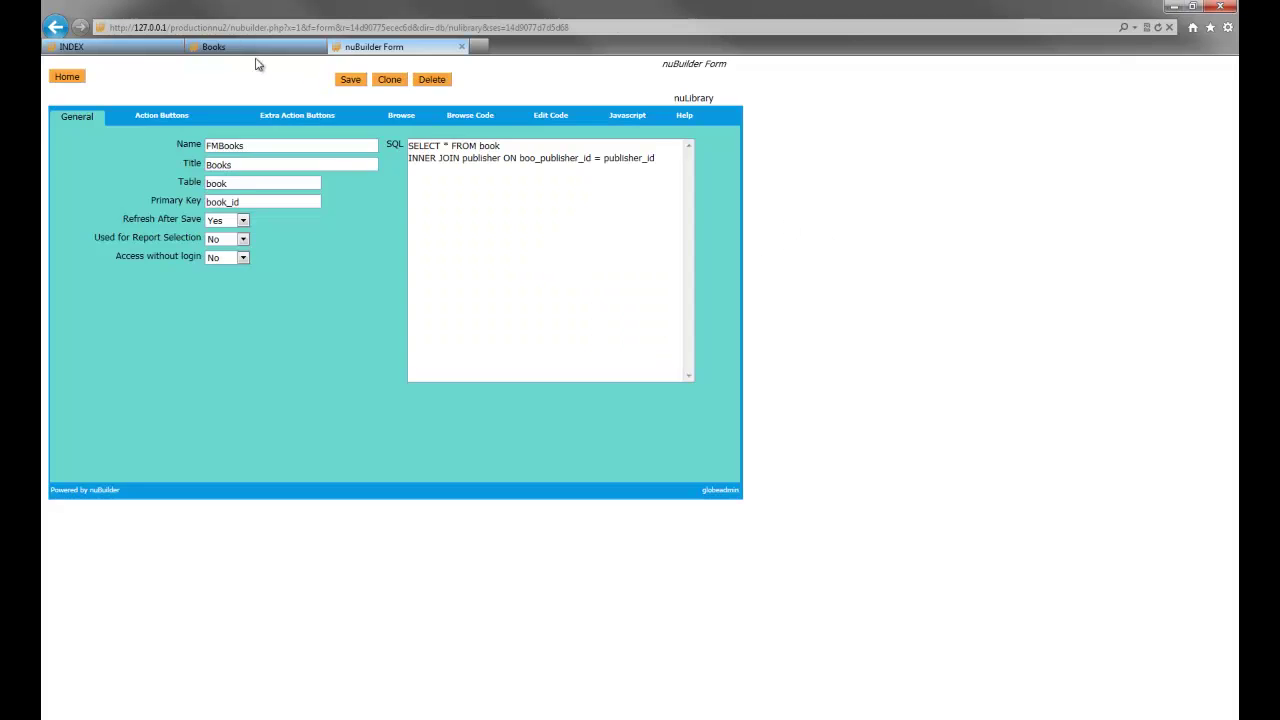
left_click(255, 48)
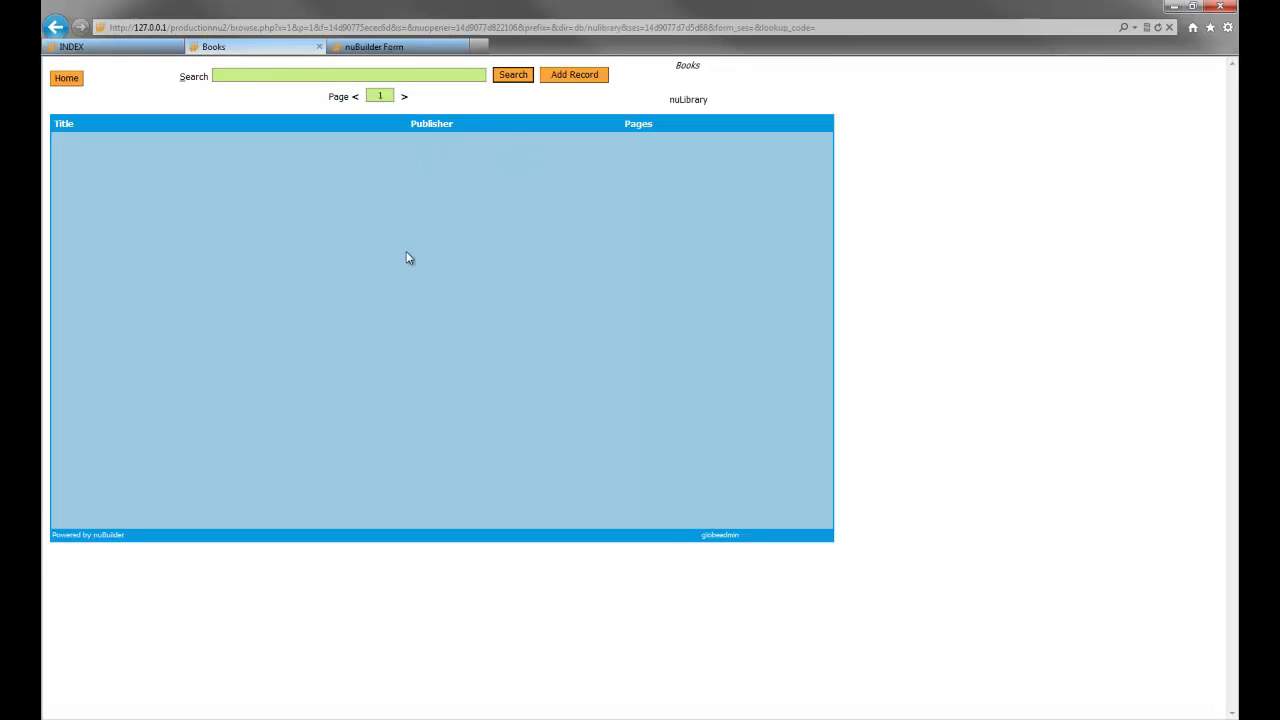
Open a new Books record and bring up the list of objects belonging to its form
left_click(562, 76)
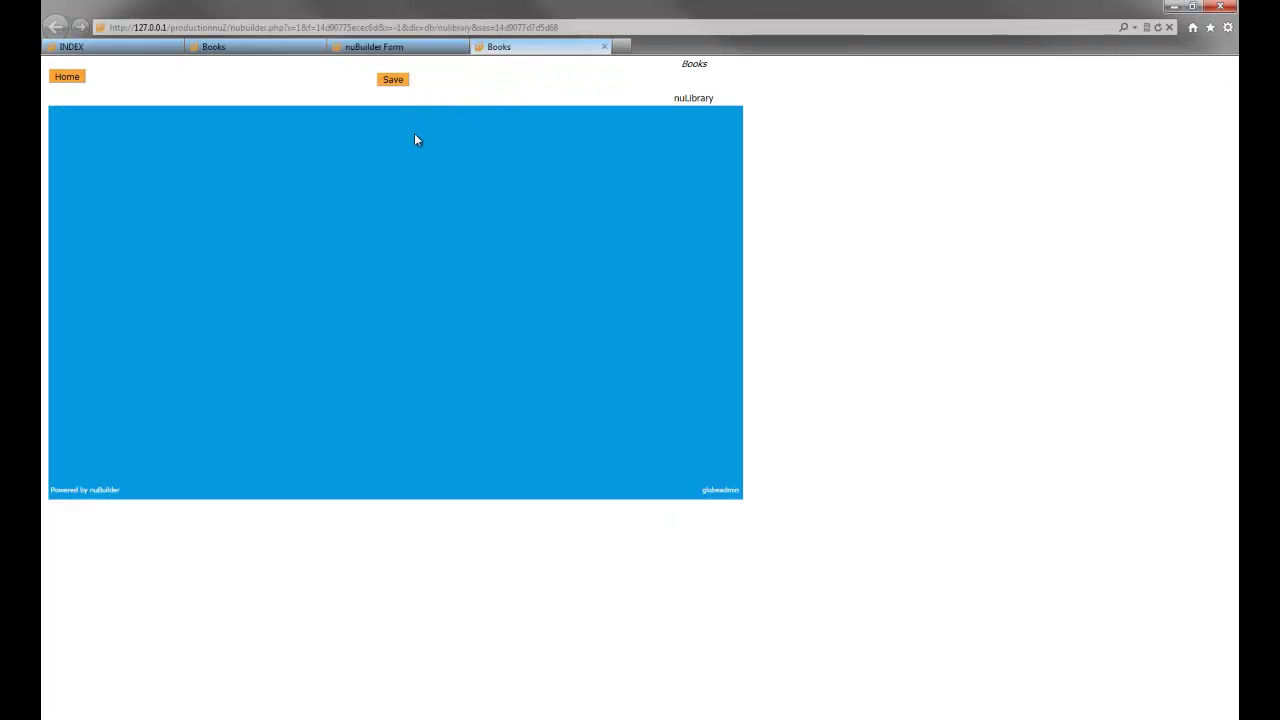
left_click(605, 48)
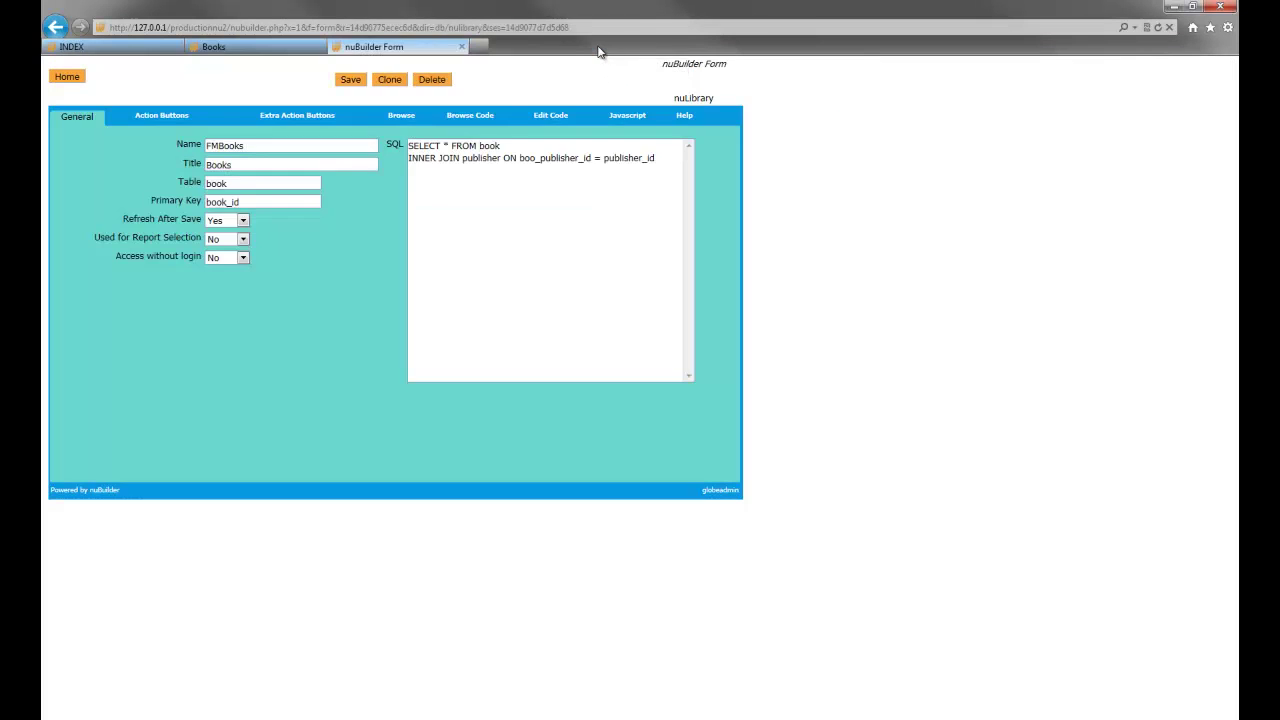
left_click(267, 50)
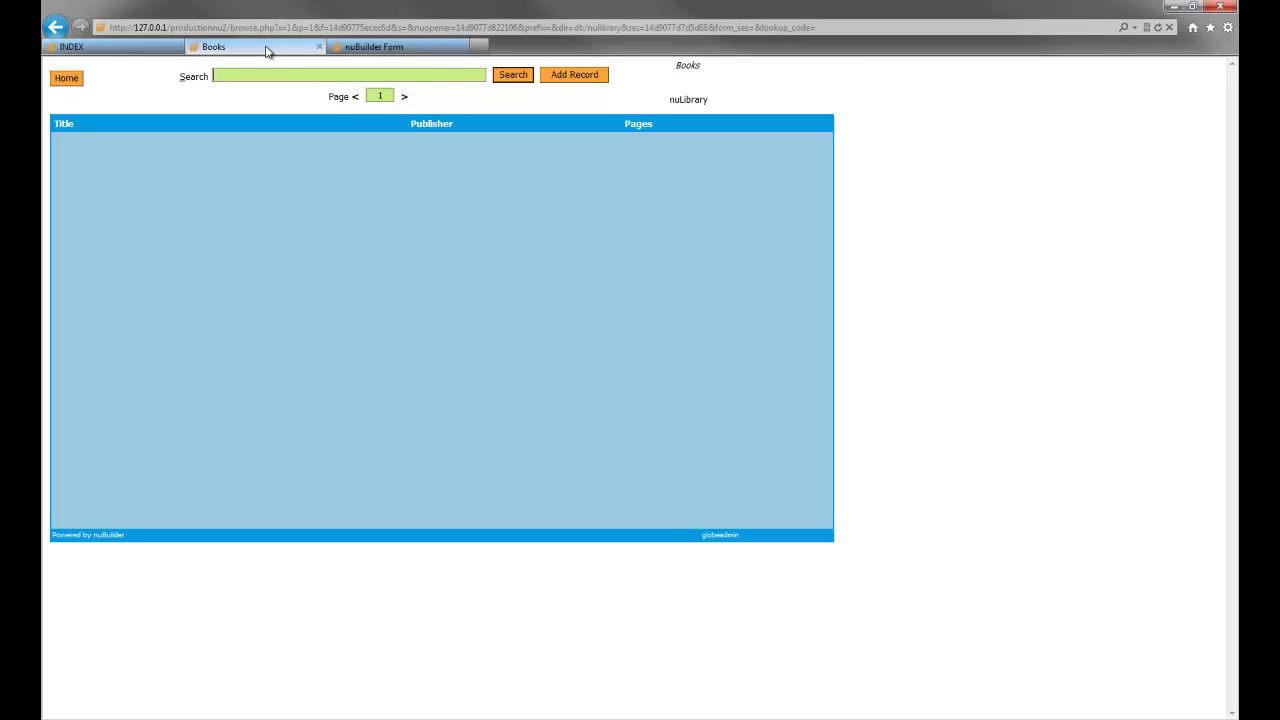
left_click(570, 76)
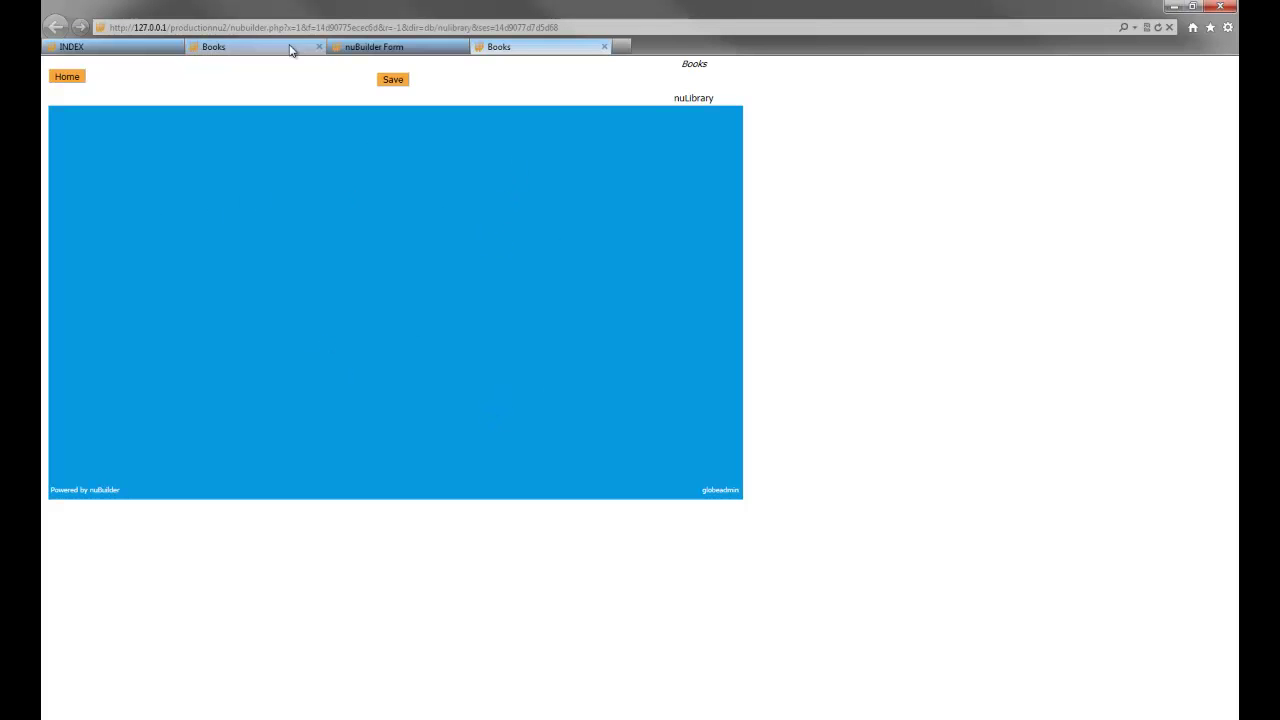
double_click(631, 119)
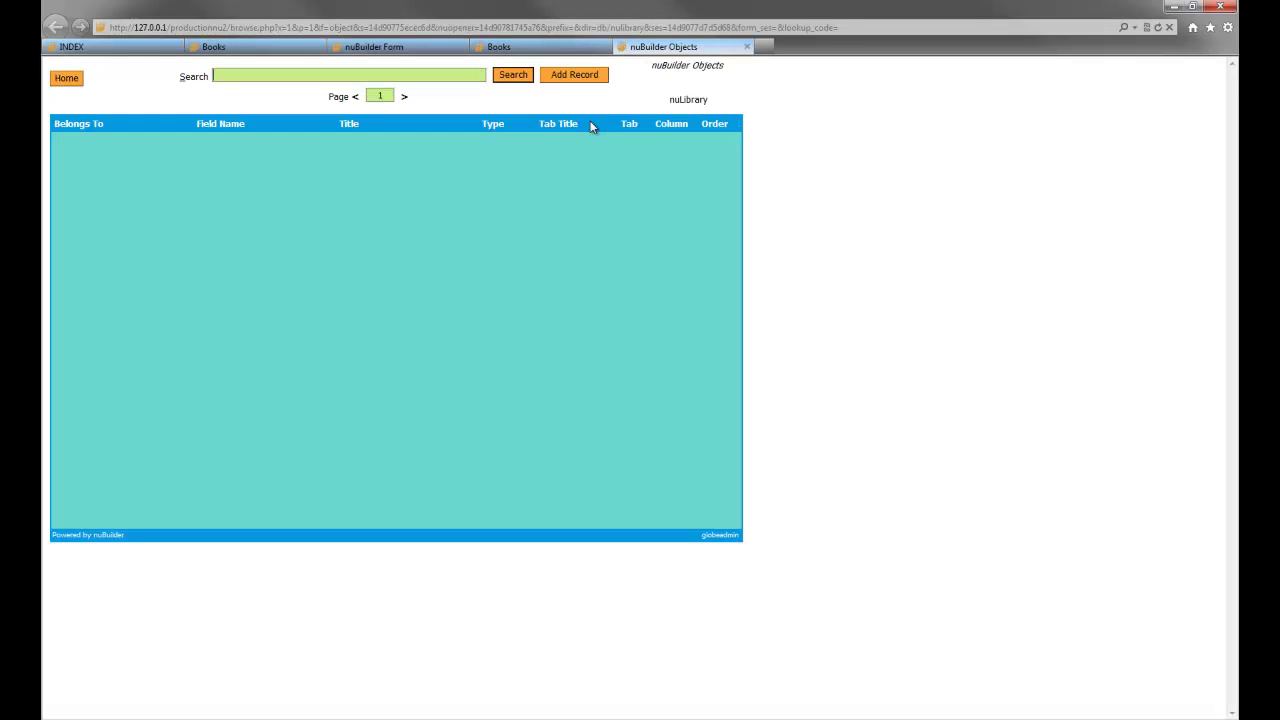
left_click(525, 46)
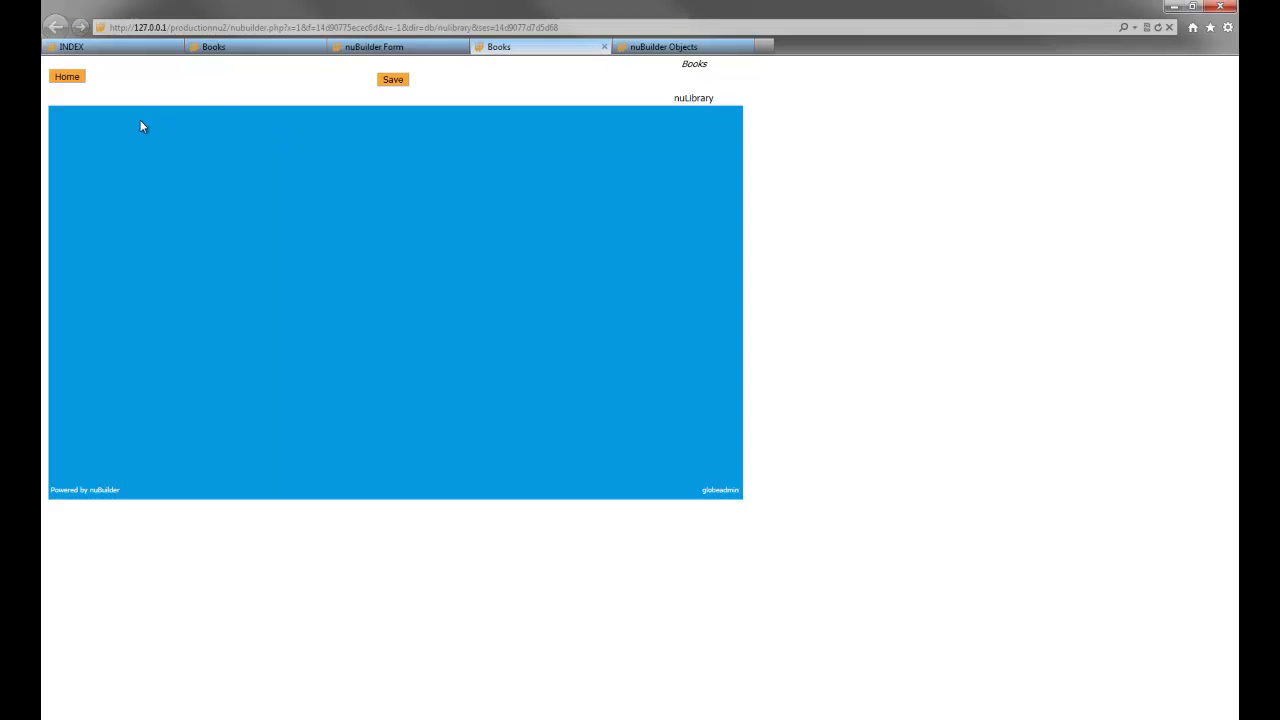
left_click(375, 47)
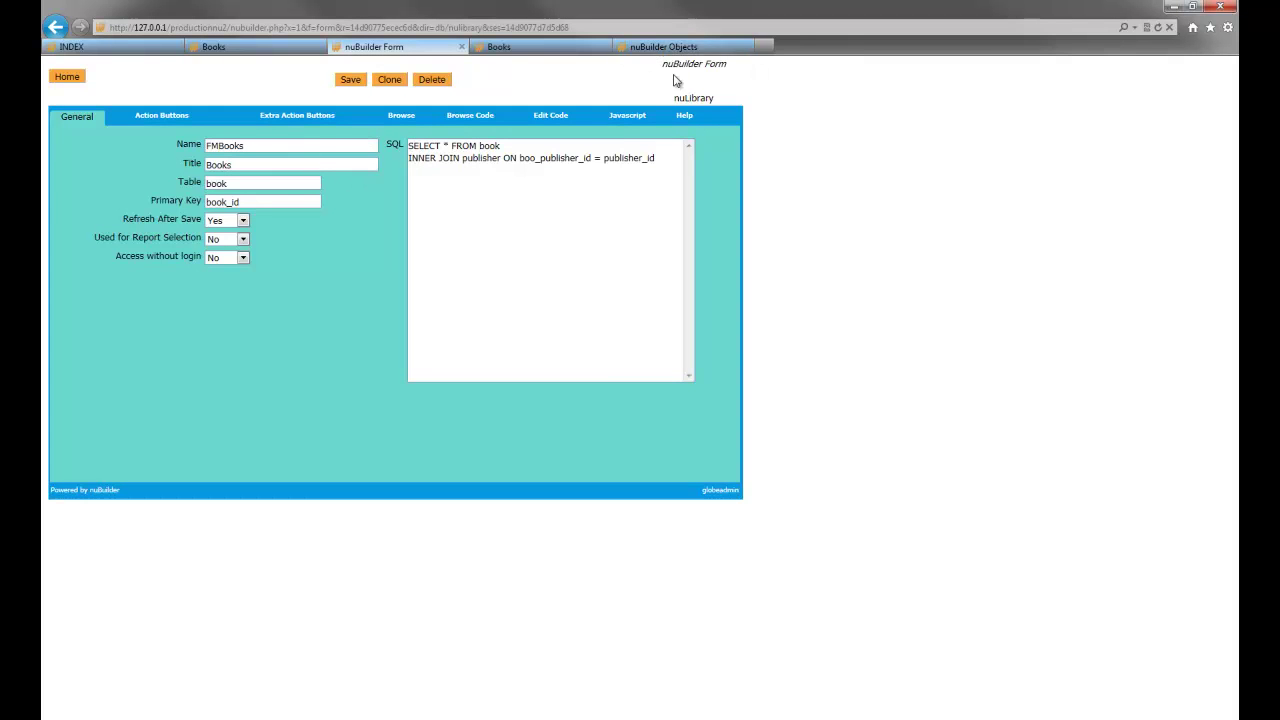
Add a new object displayed on FMBooks (FORM), keeping its type as Text
left_click(655, 49)
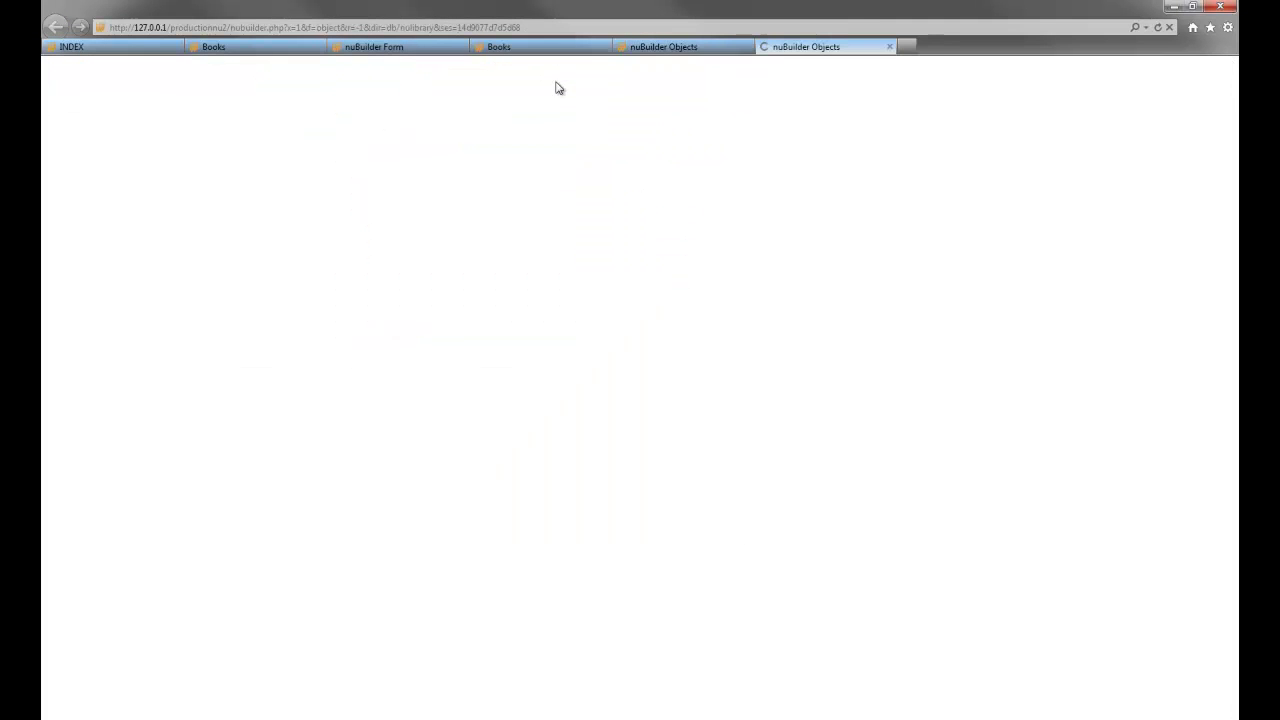
left_click(561, 82)
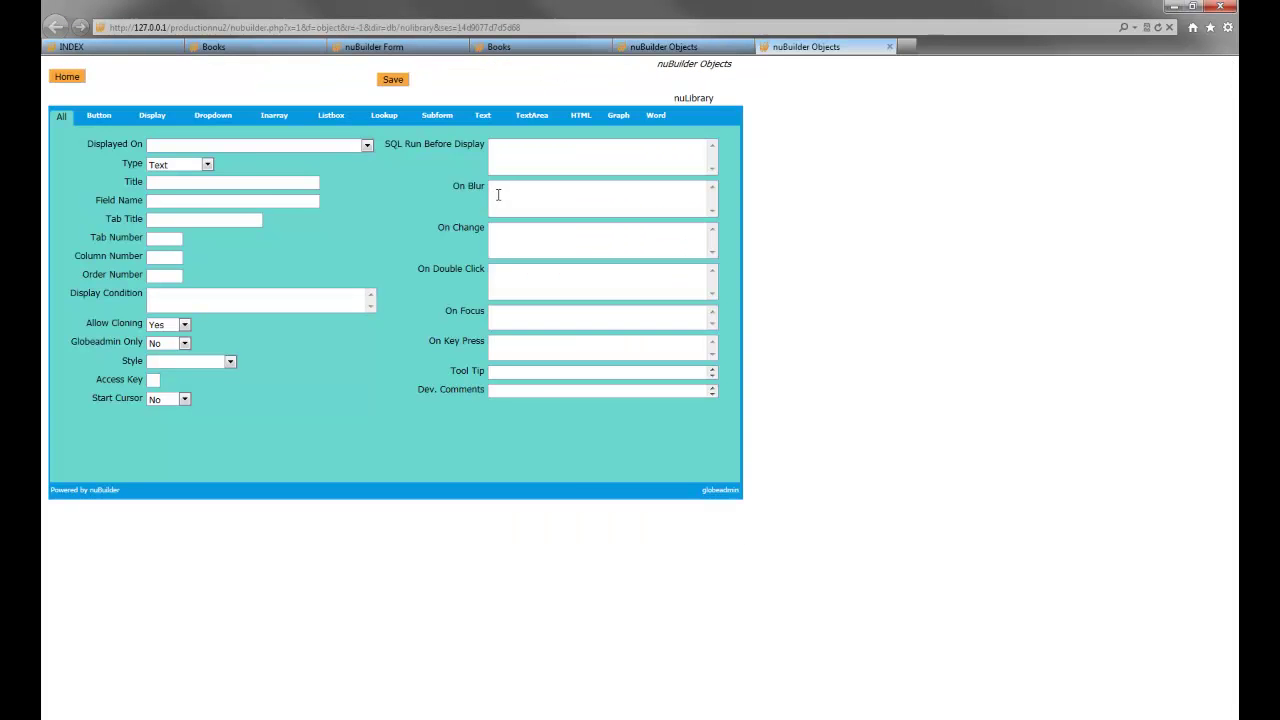
left_click(252, 147)
left_click(223, 170)
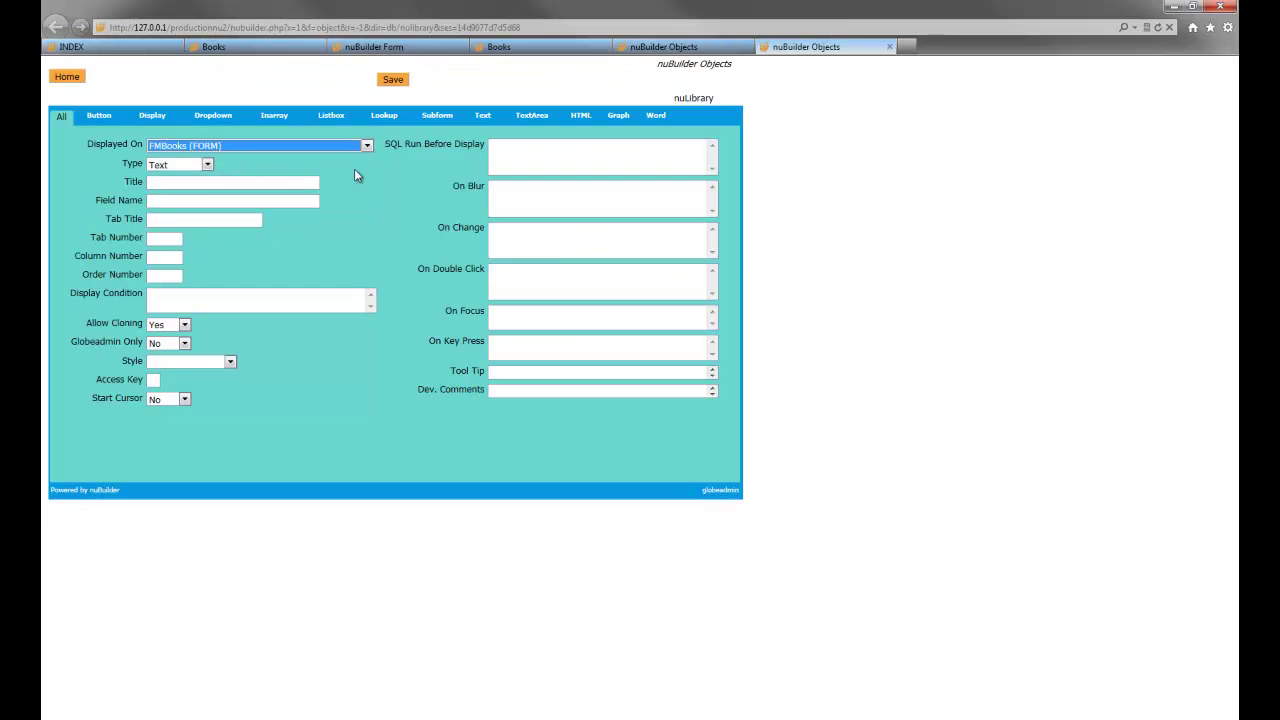
left_click(208, 165)
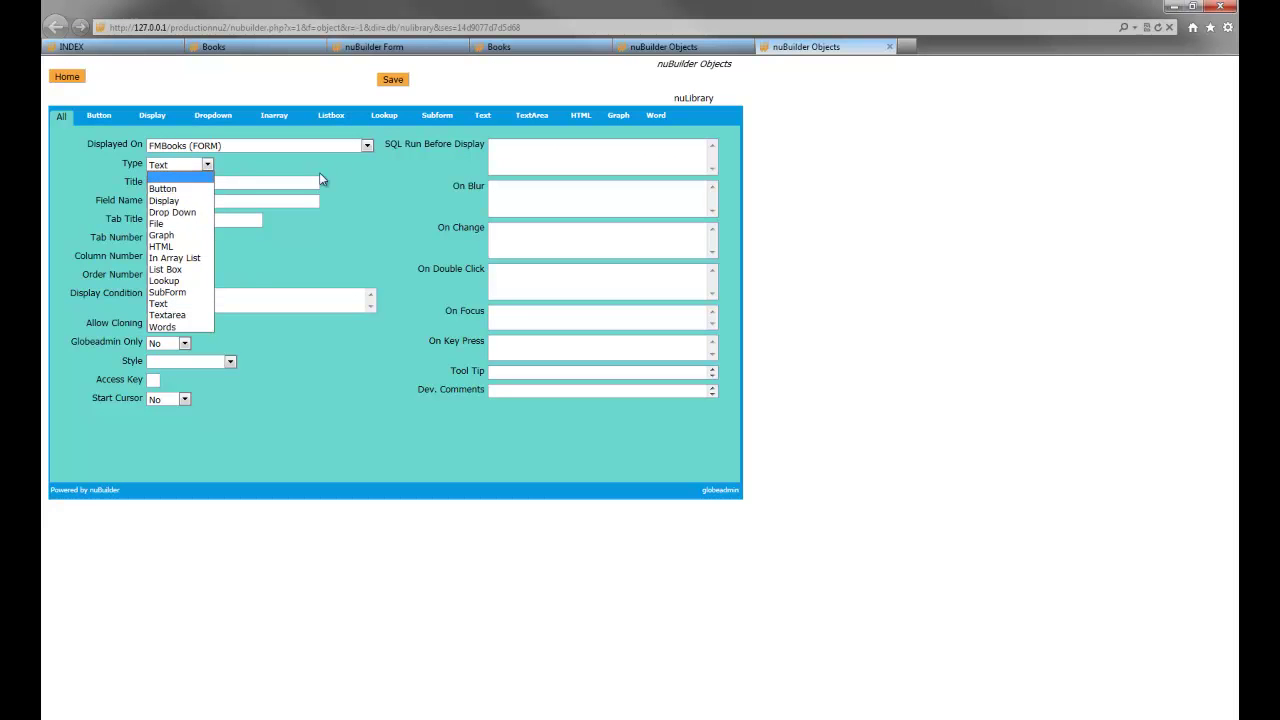
left_click(394, 163)
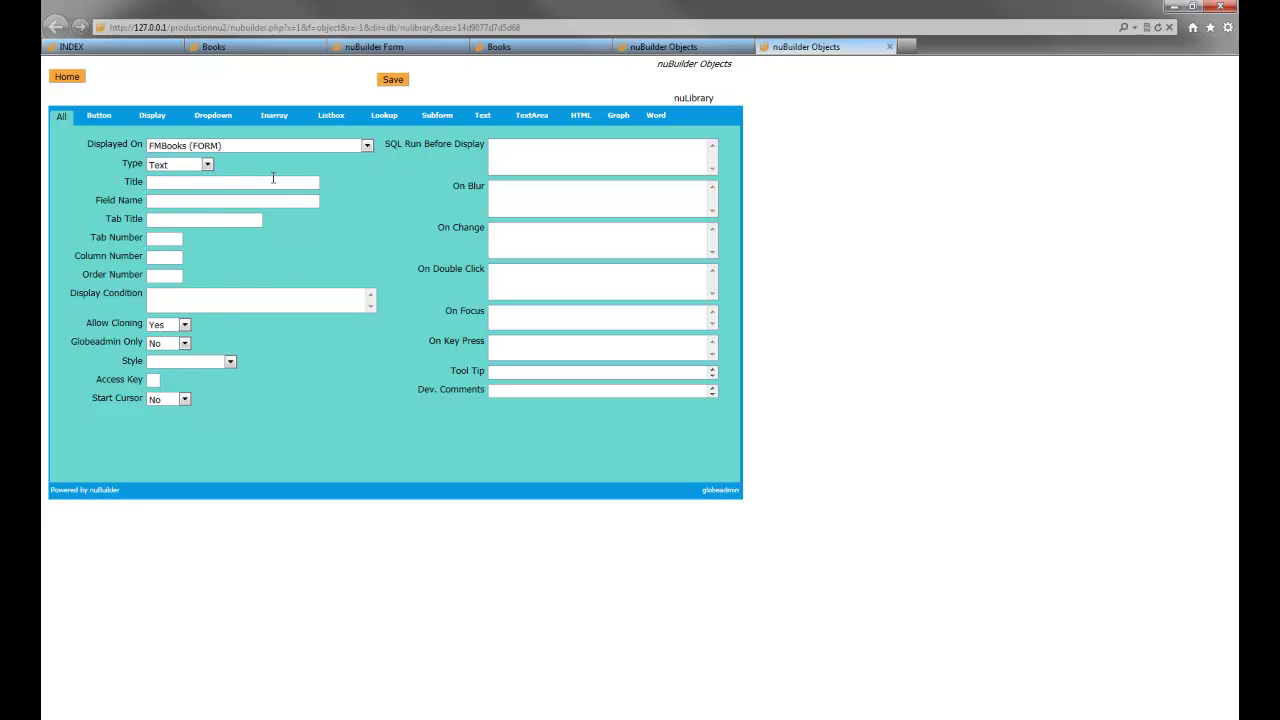
Enter Title as the title, boo_title as the field name, Details as the tab title, and 10 for the tab, column and order numbers
type("Tit")
type("Details")
key("Tab")
key("Tab")
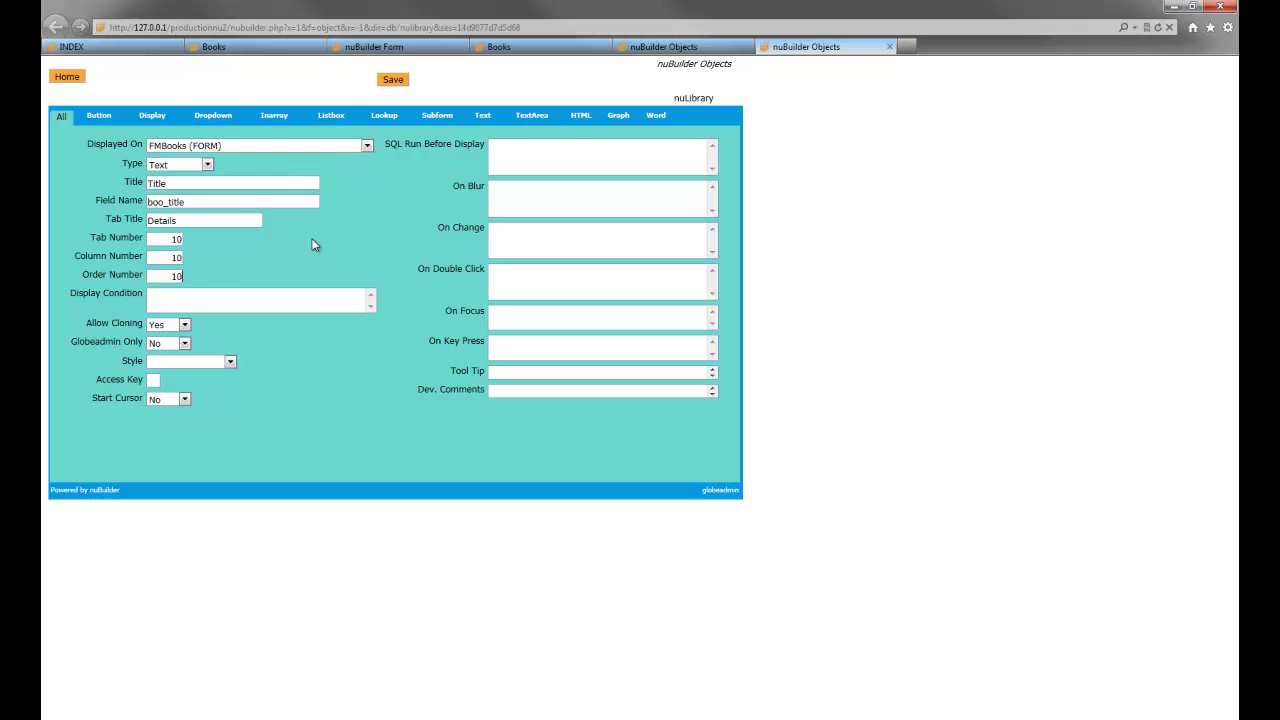
Set the text object's length to 15, save the object, and check it on the Books record form
left_click(483, 116)
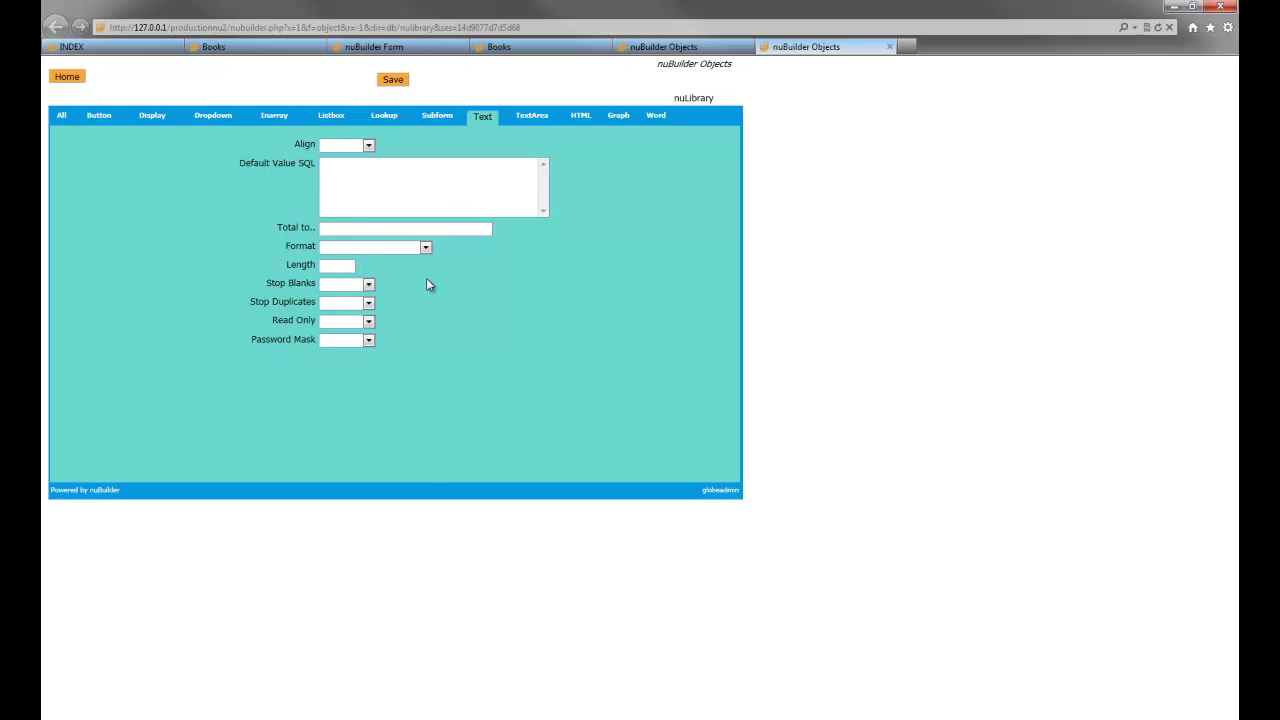
left_click(376, 248)
left_click(571, 250)
left_click(352, 264)
left_click(392, 80)
left_click(520, 49)
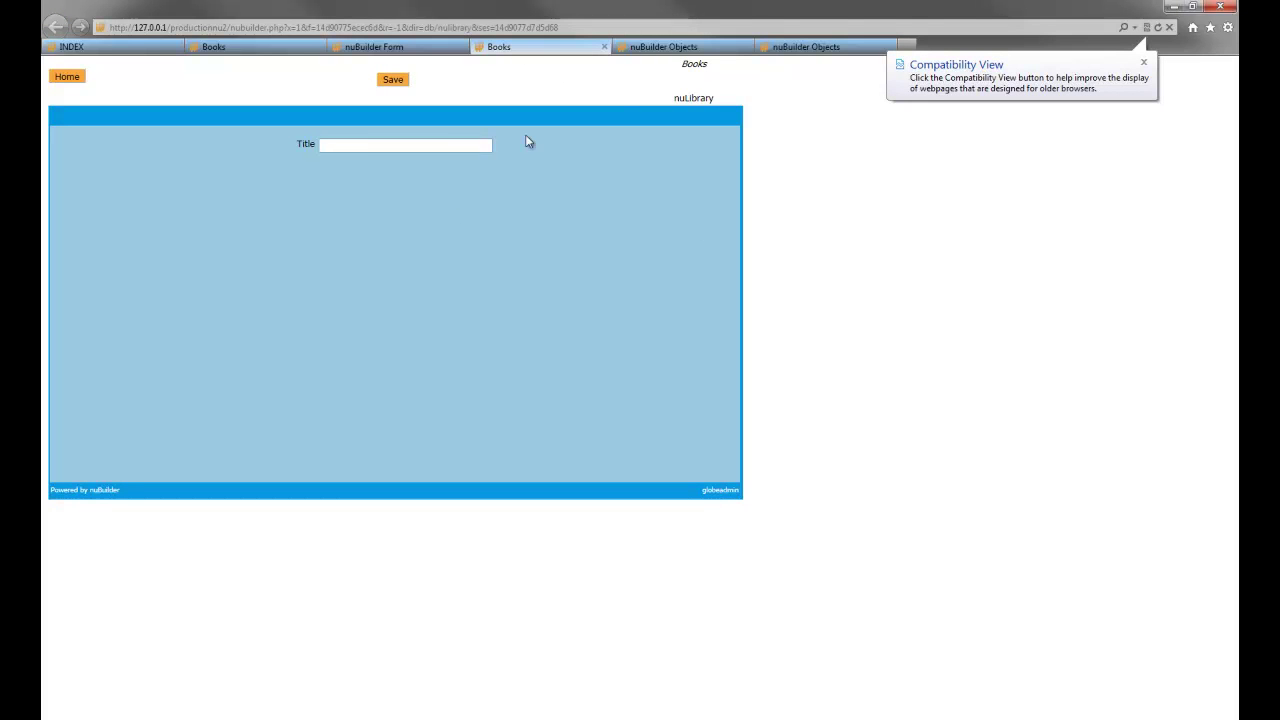
Increase the Title object's text length, save it, and check the wider field on the Books record form
left_click(795, 47)
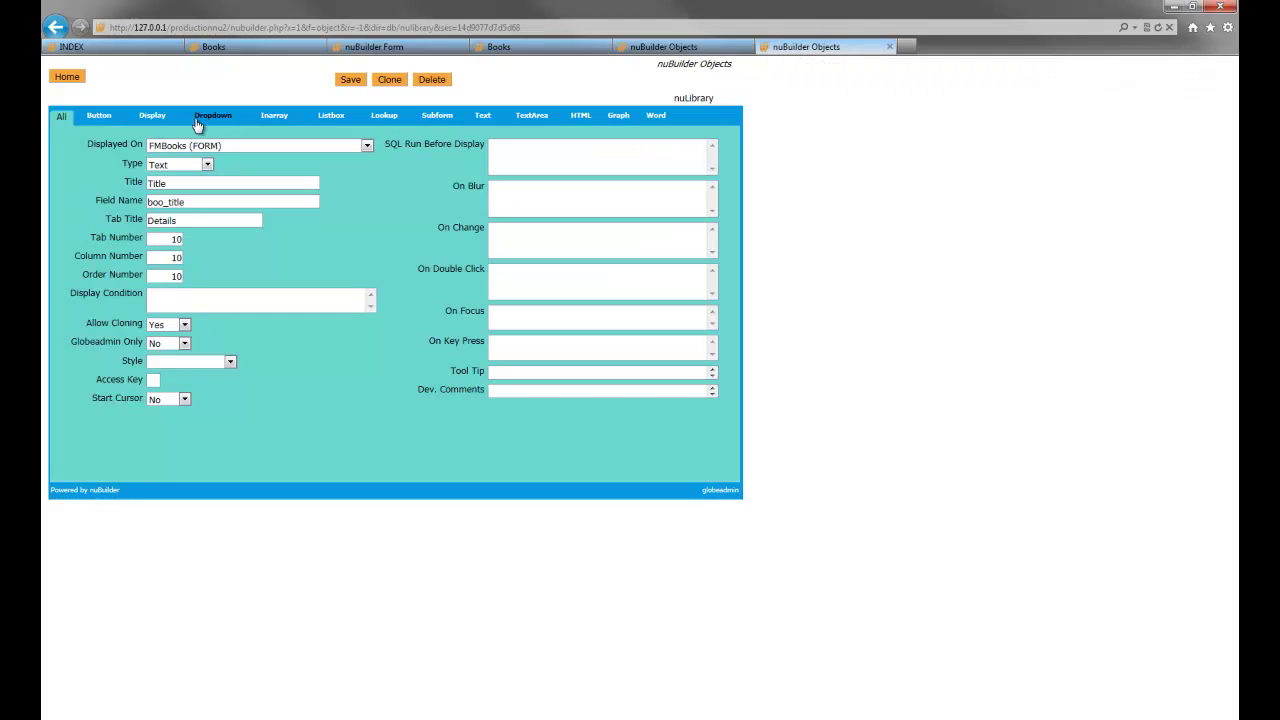
left_click(100, 118)
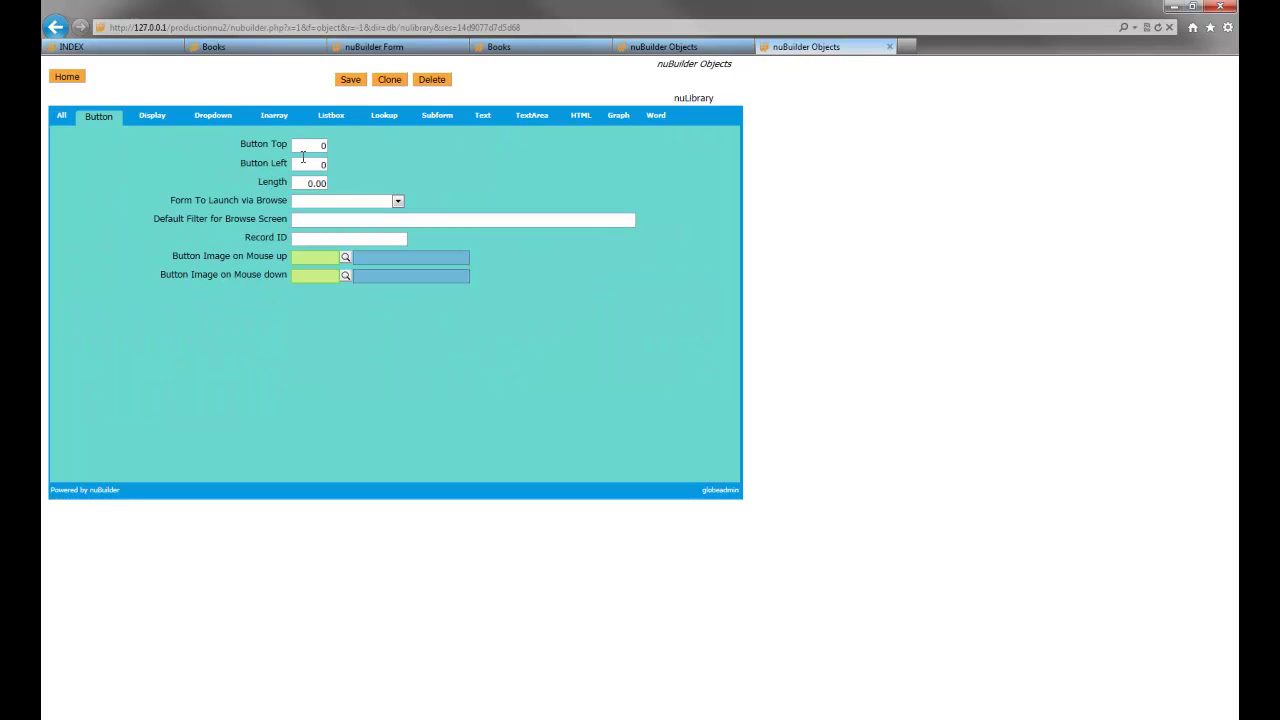
left_click(478, 118)
left_click_drag(331, 266, 490, 273)
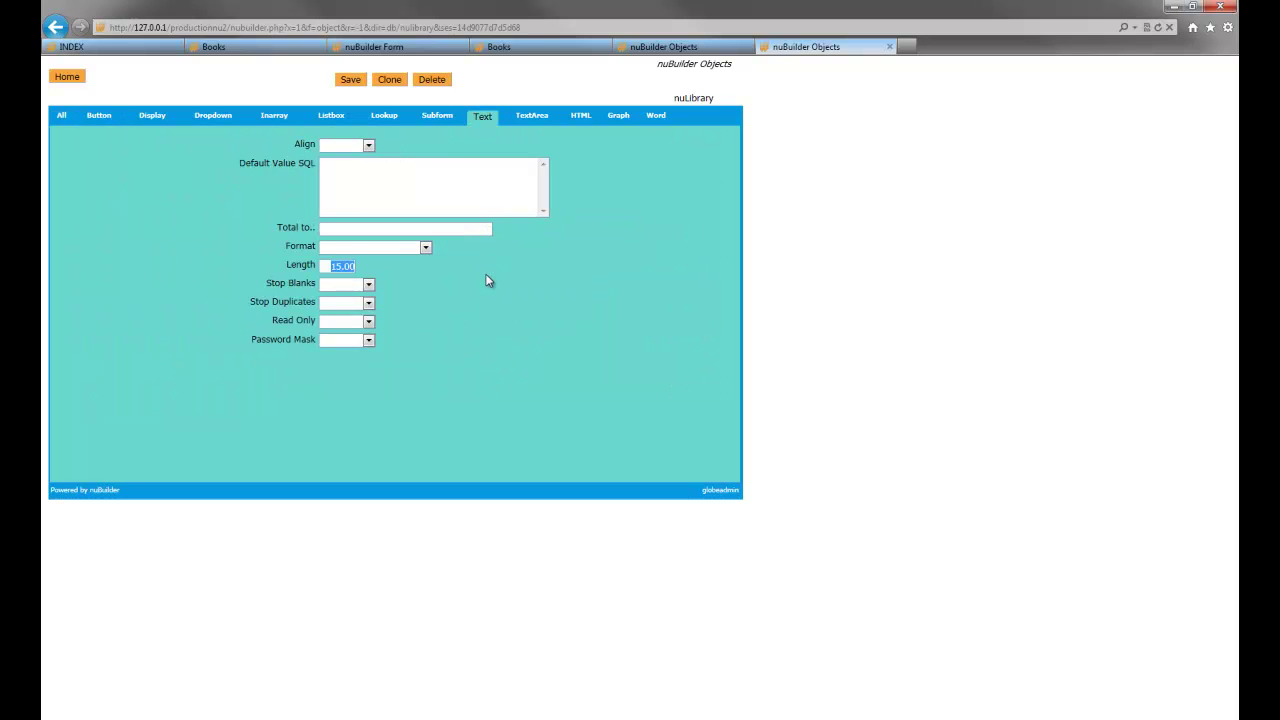
key("BackSpace")
left_click(349, 79)
left_click(527, 50)
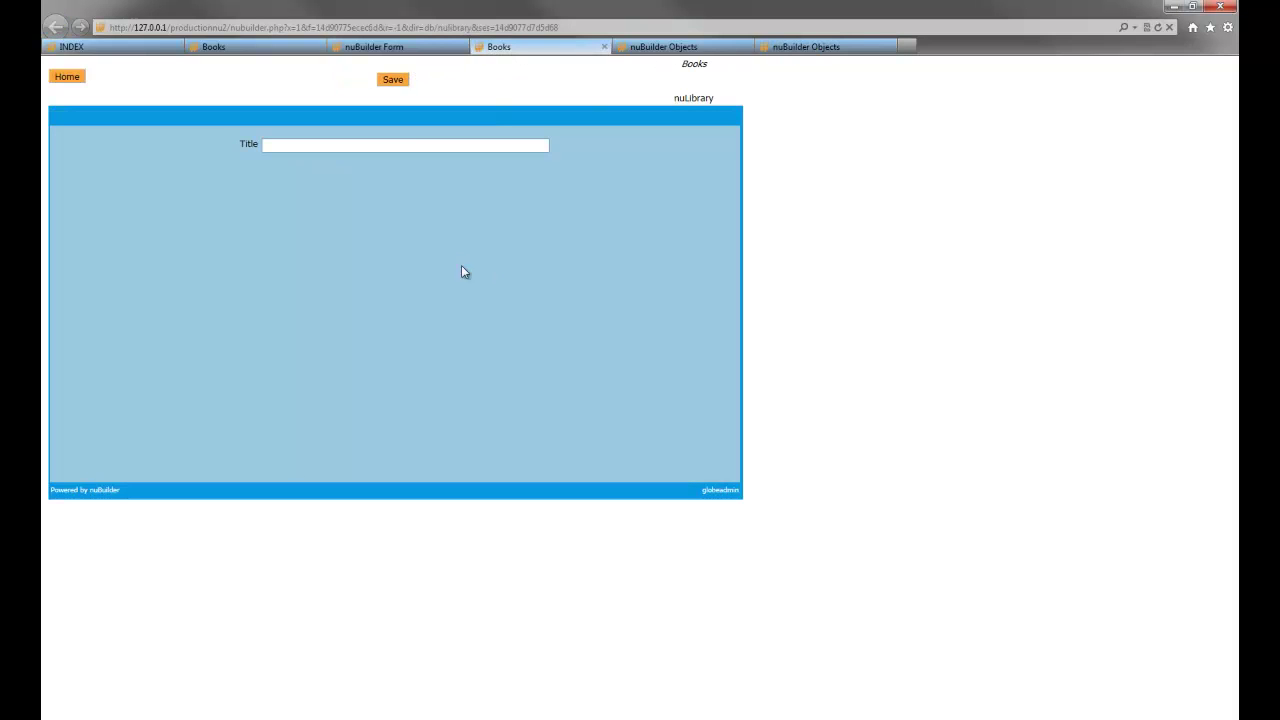
Add another object displayed on FMBooks (FORM) and set its type to Lookup
left_click(655, 48)
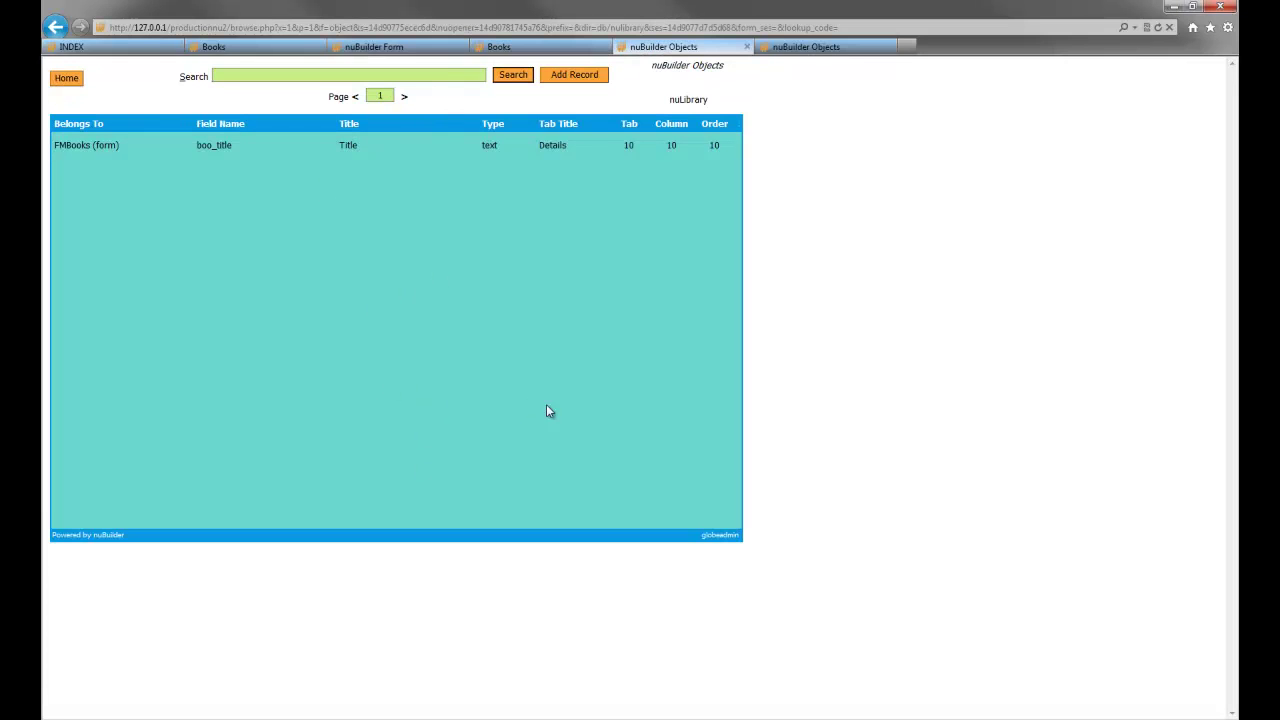
left_click(599, 79)
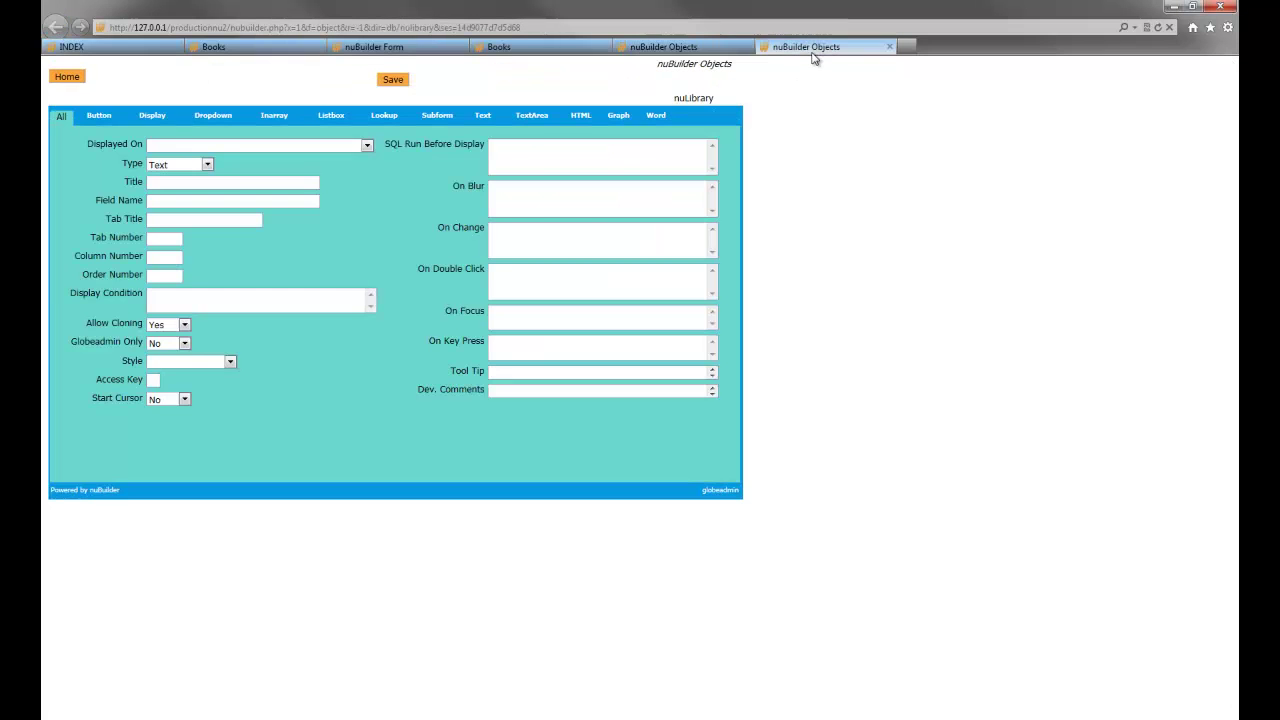
left_click(351, 153)
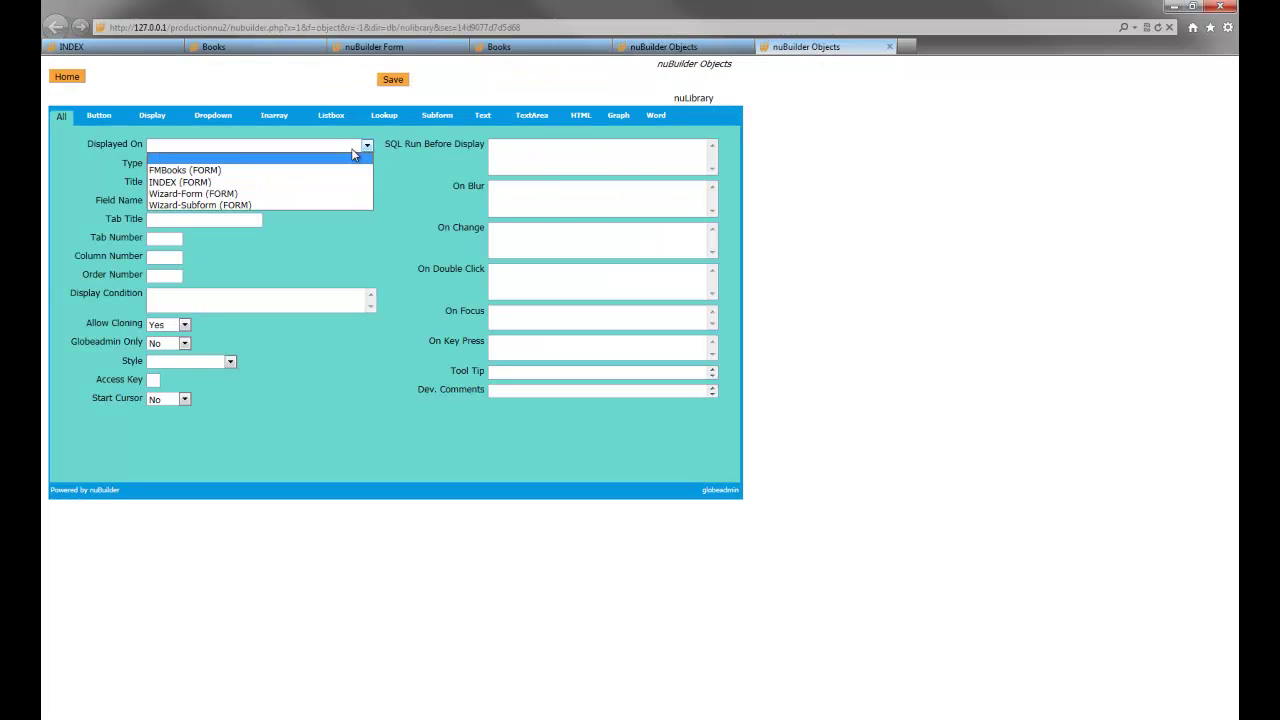
left_click(276, 174)
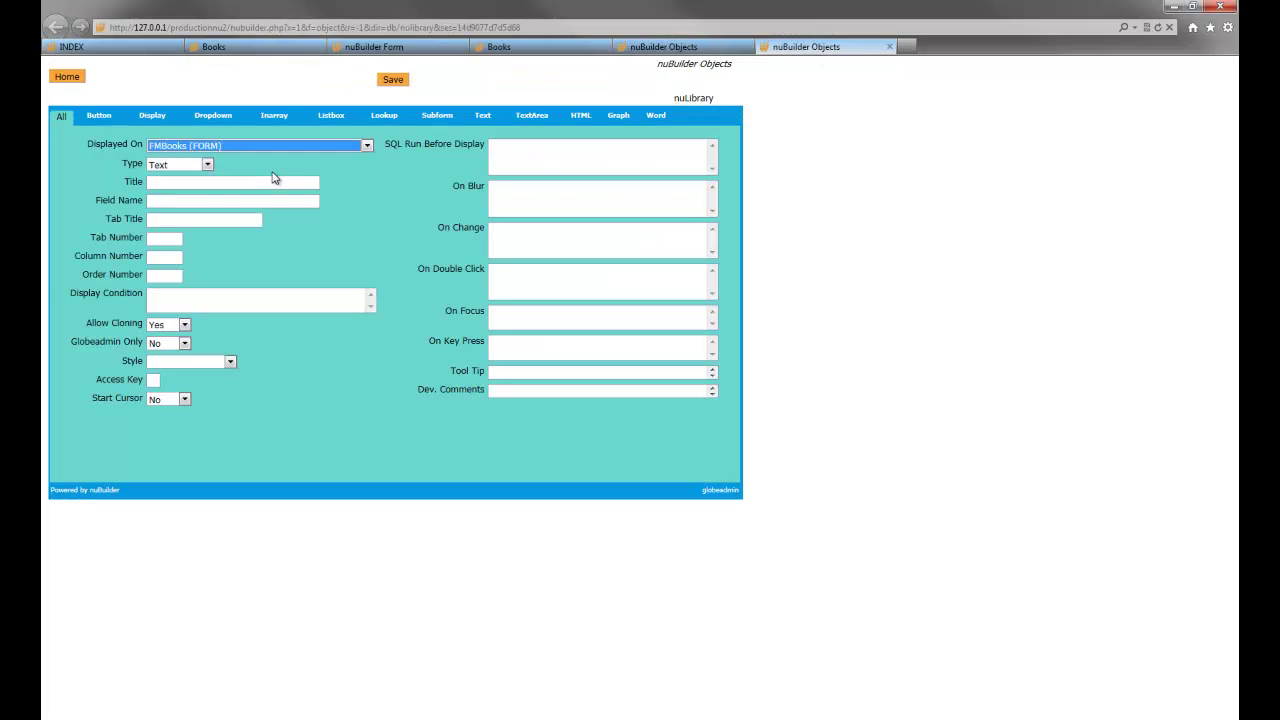
left_click(190, 166)
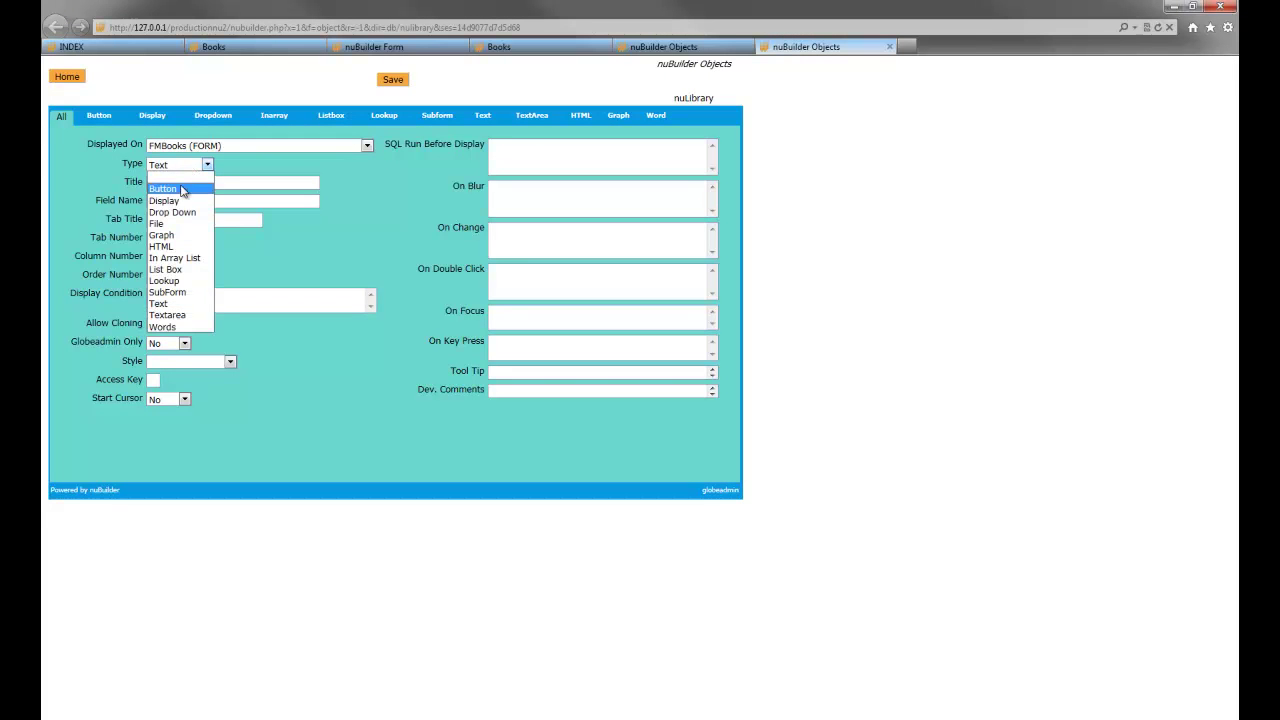
left_click(168, 281)
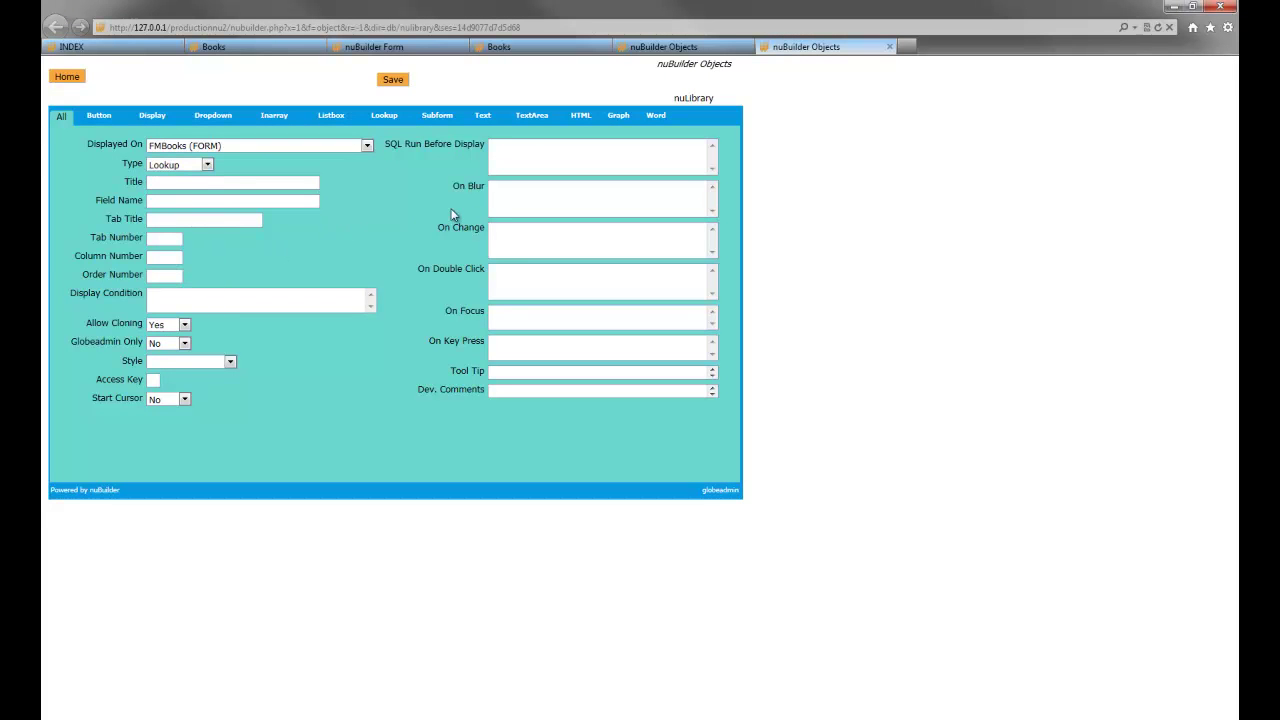
Title the lookup object Publisher and set its field name to boo_publisher_id, matching the book table's field in phpMyAdmin
left_click(210, 181)
type("ublisher")
left_click(204, 199)
type("boo")
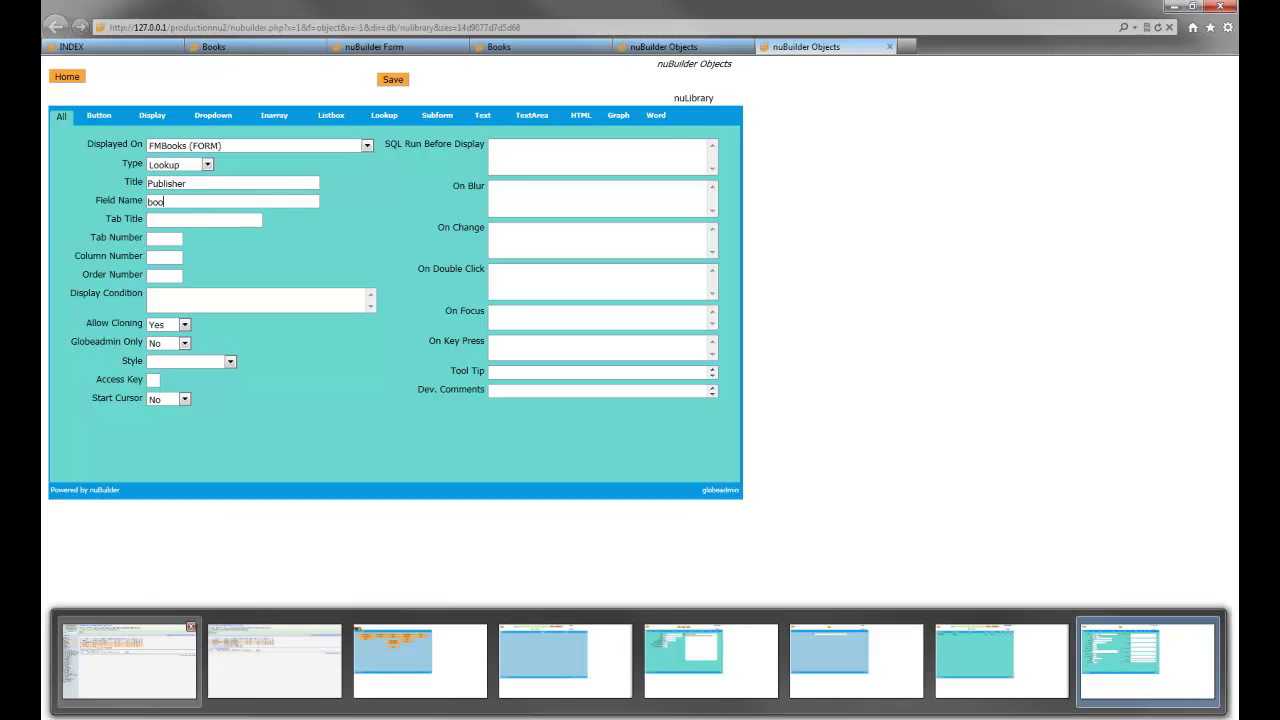
left_click(191, 630)
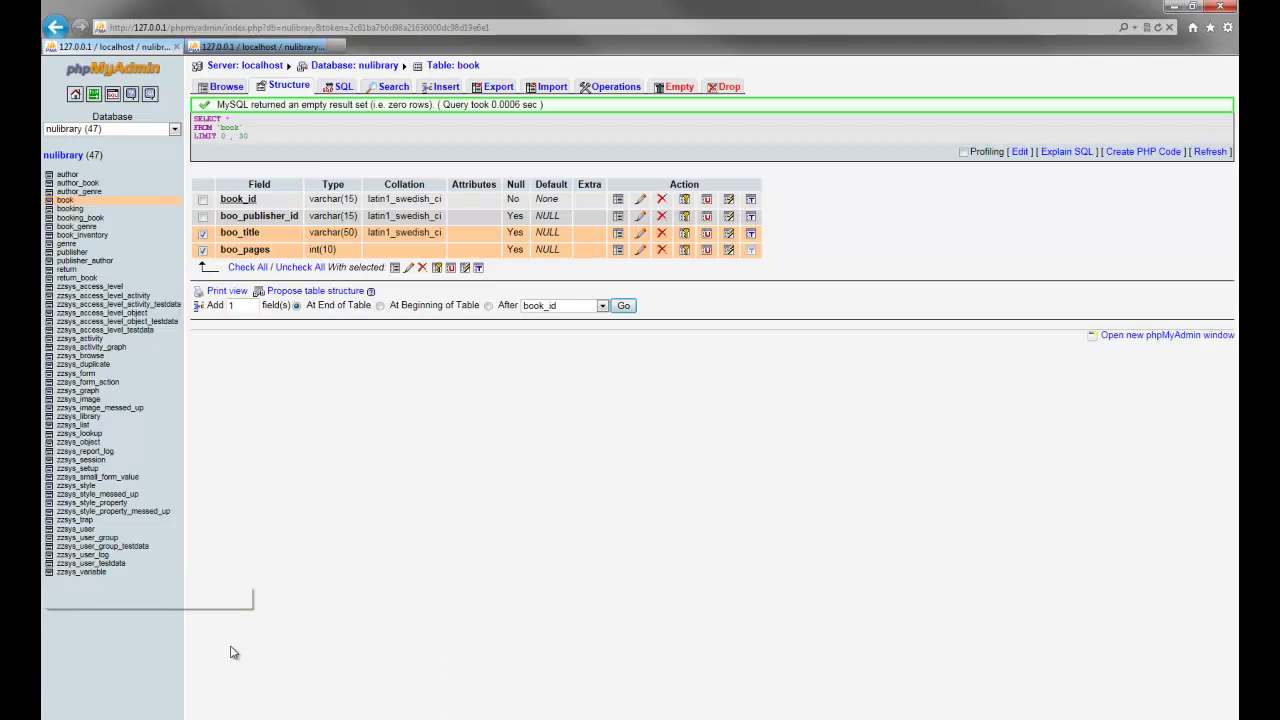
left_click(268, 216)
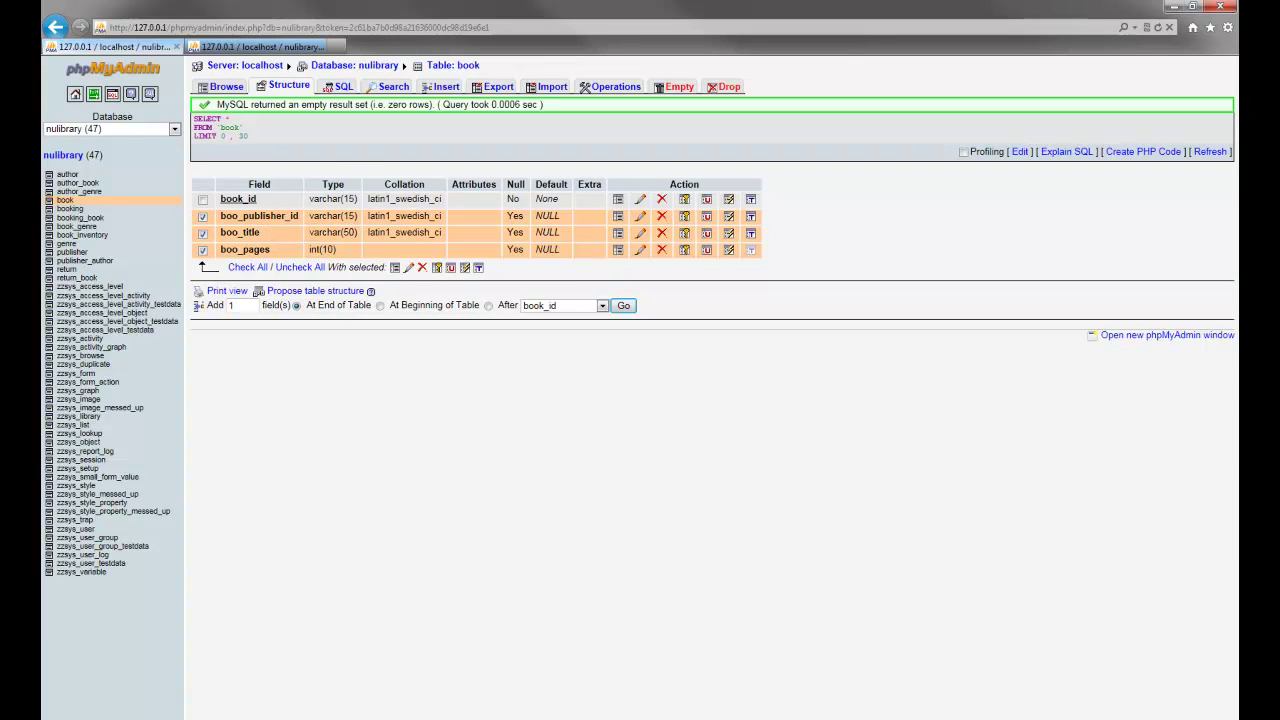
key("alt+Tab")
left_click_drag(168, 201, 132, 203)
type("boo_publisher_id")
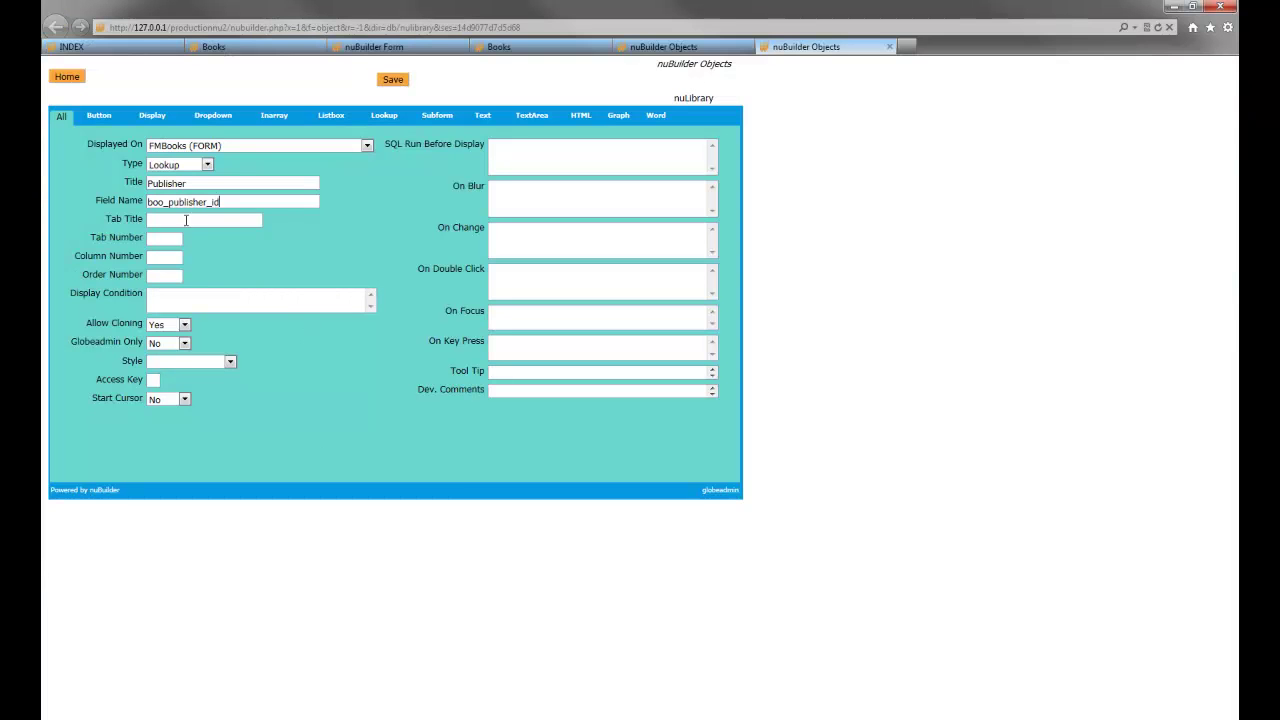
Set the lookup object's tab title to Details, tab and column numbers to 10, and order number to 20
left_click(186, 219)
type("Details10")
key("Tab")
key("Tab")
type("20")
Copy publisher_id from the publisher table in phpMyAdmin into the lookup object's ID Field in nuBuilder
left_click(383, 116)
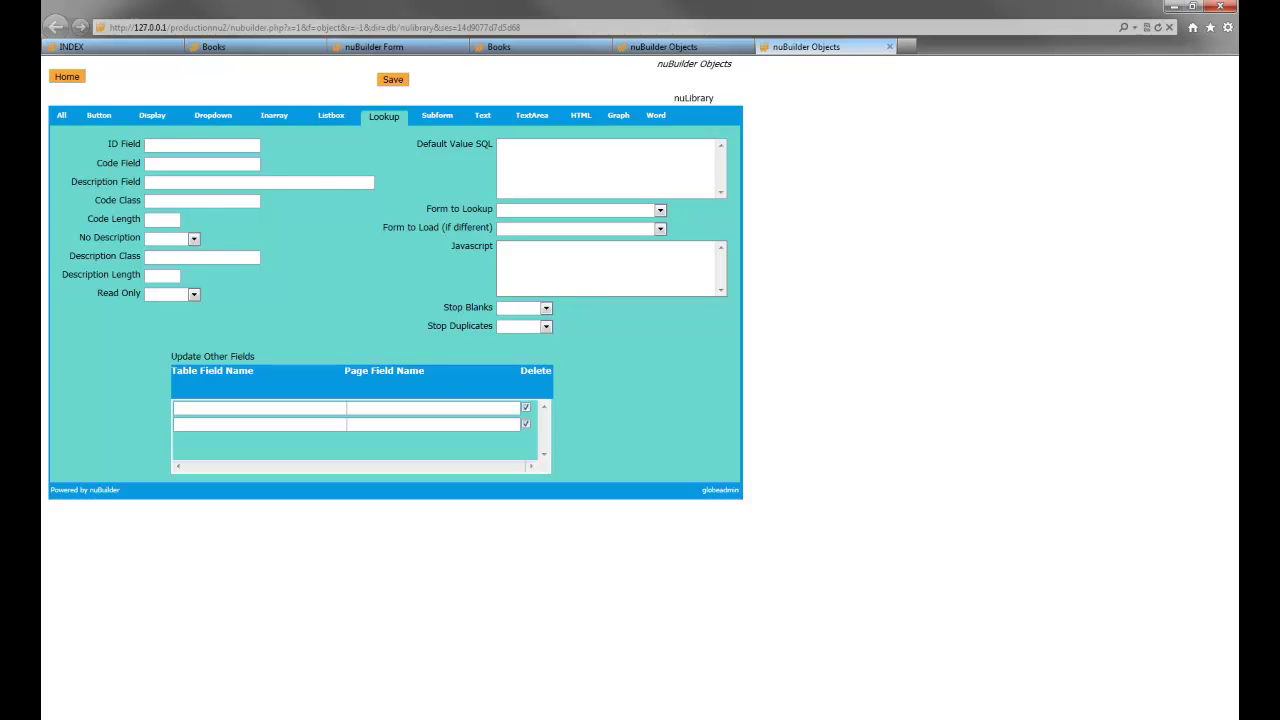
left_click(232, 655)
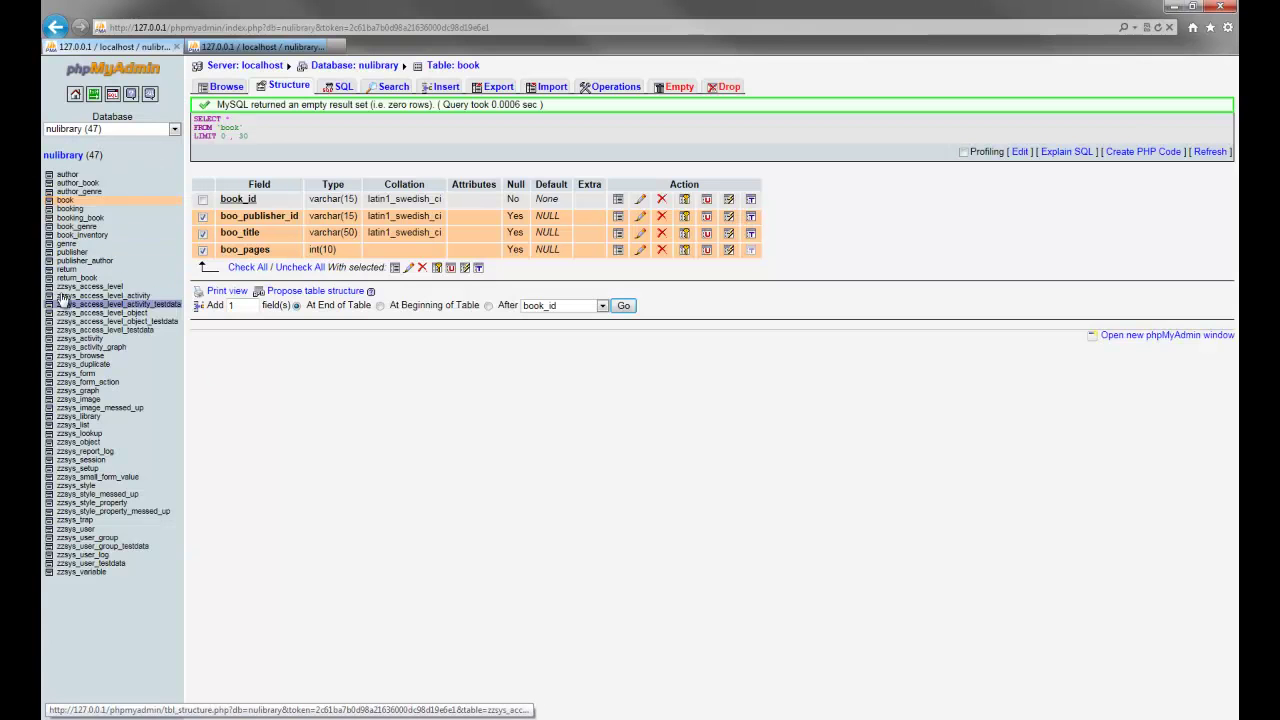
left_click(72, 254)
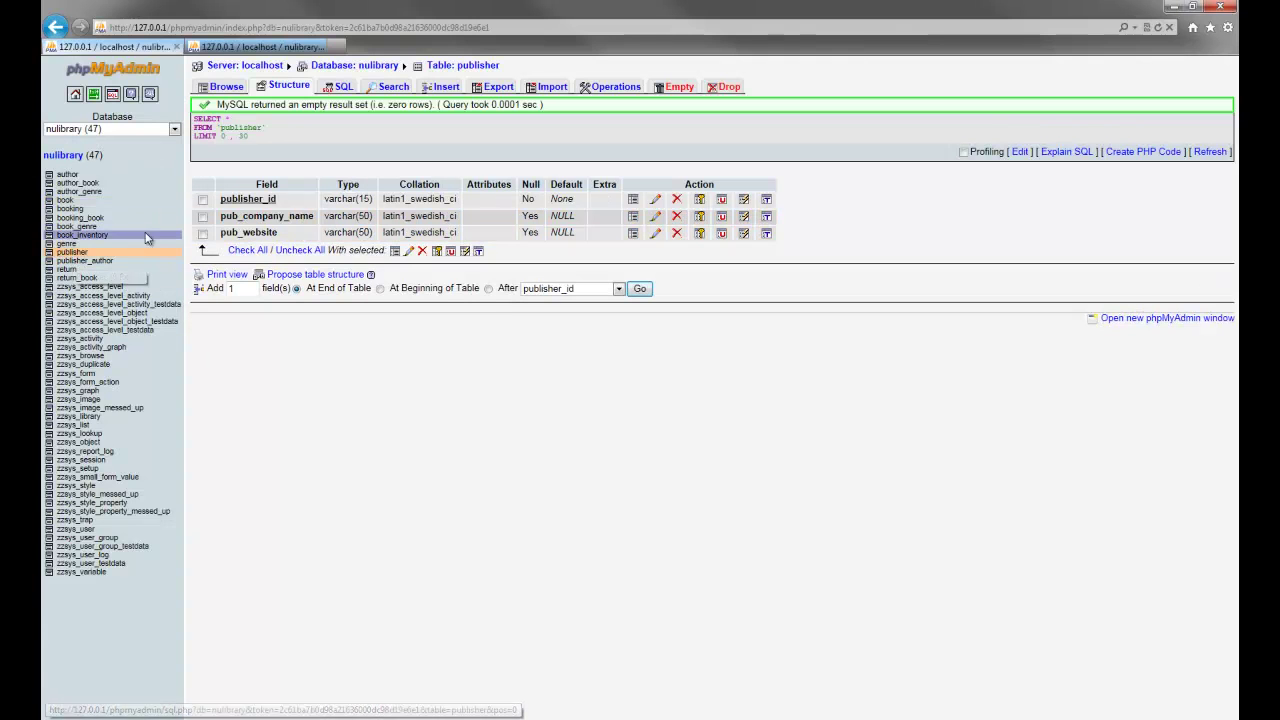
double_click(270, 200)
key("ctrl+c")
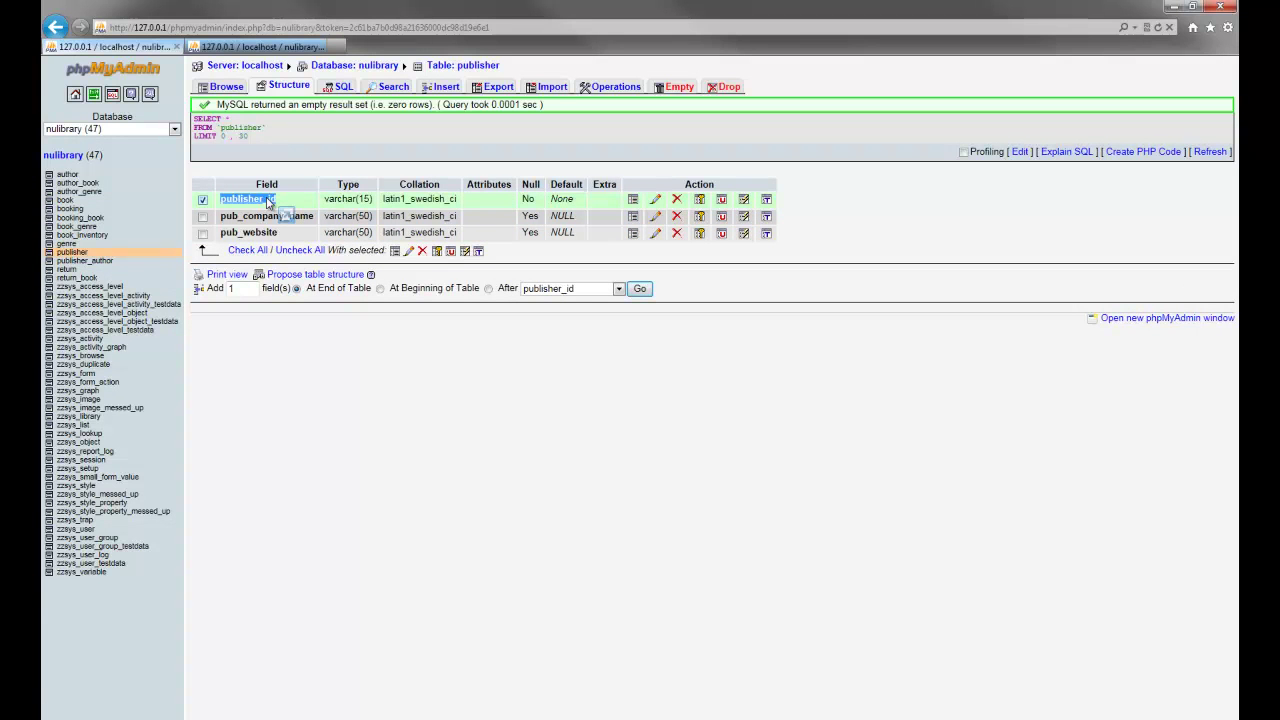
left_click(286, 716)
left_click(215, 144)
key("ctrl+v")
Copy pub_company_name from the publisher table in phpMyAdmin into the lookup object's Code Field in nuBuilder
left_click(177, 716)
left_click(300, 607)
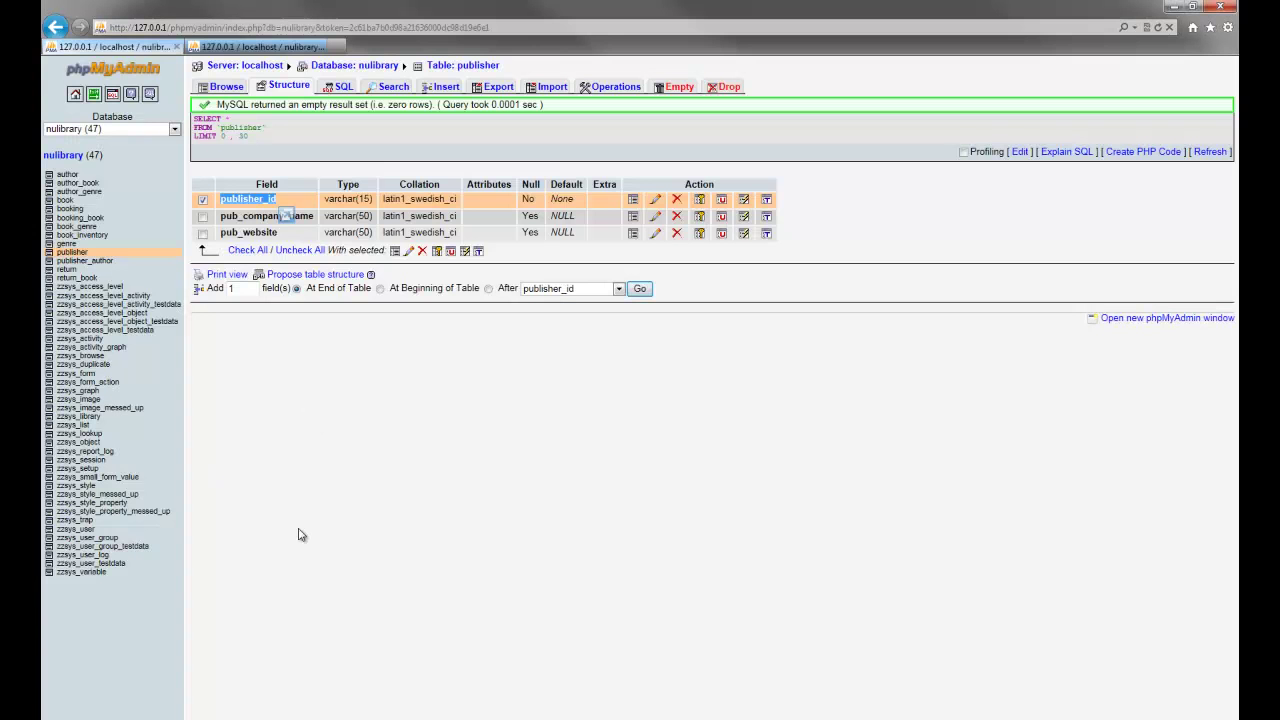
left_click(299, 404)
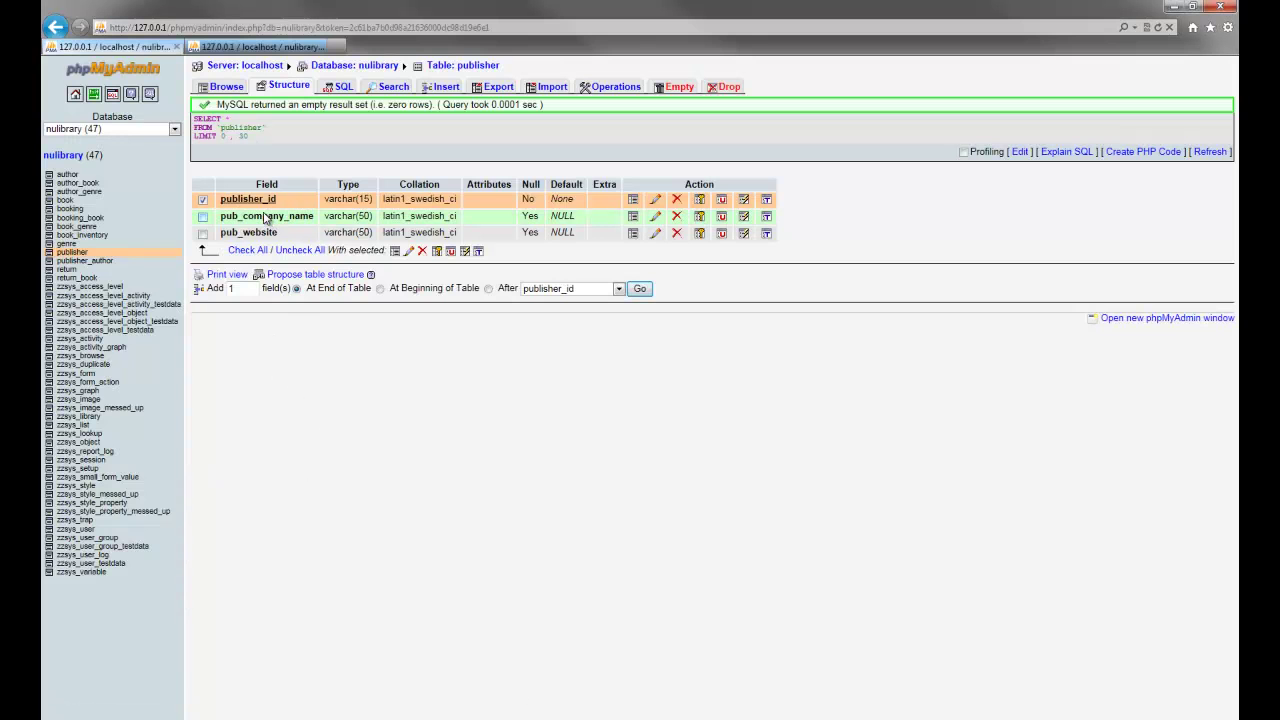
double_click(266, 218)
triple_click(270, 222)
key("ctrl+c")
left_click(304, 375)
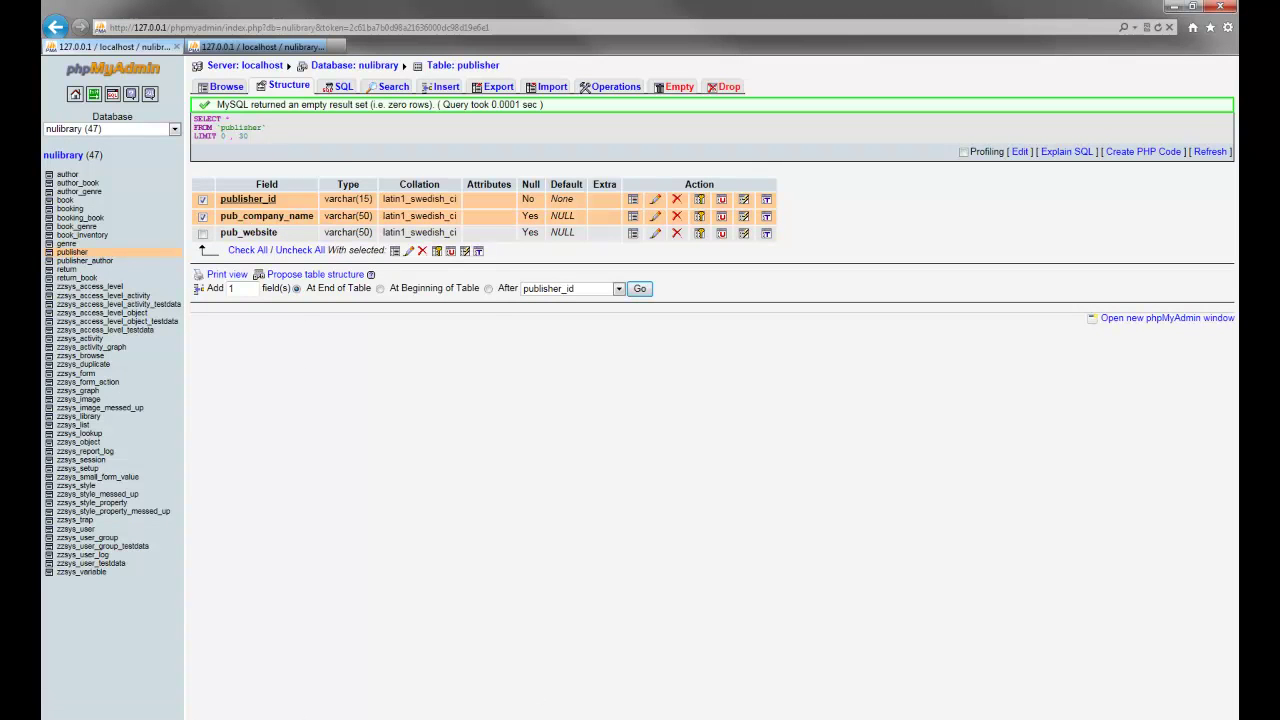
left_click(296, 716)
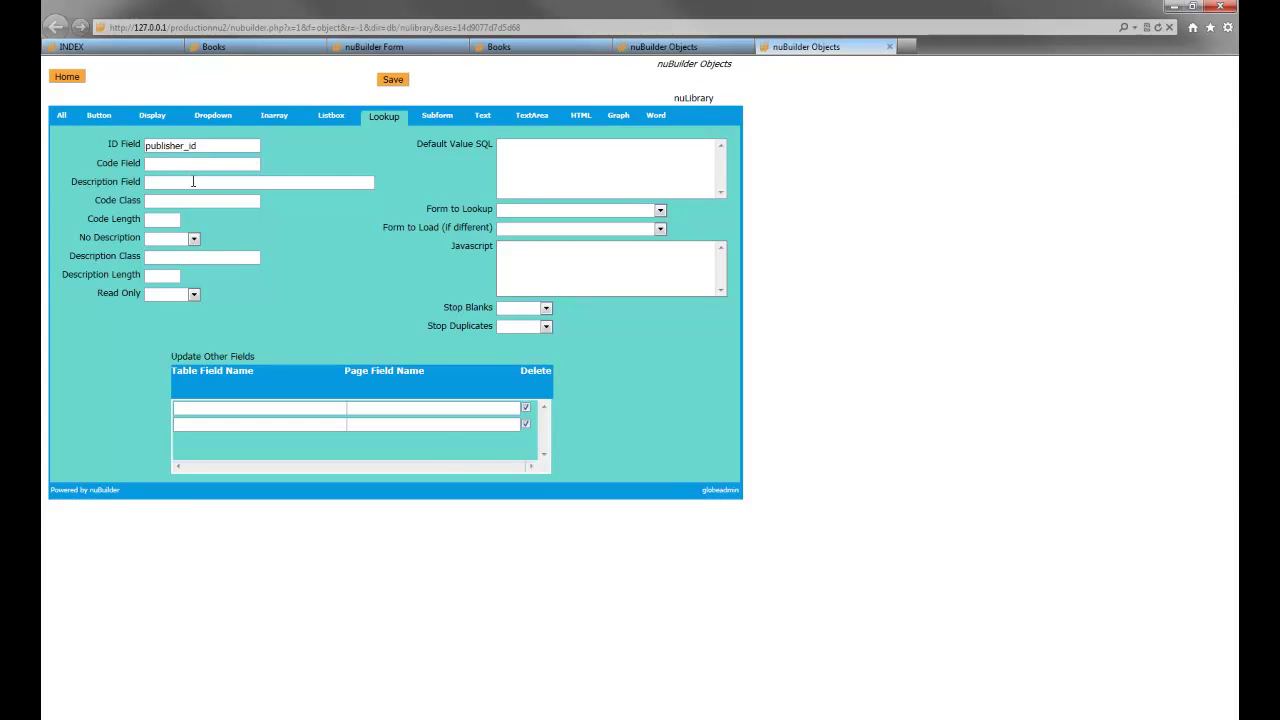
left_click(193, 712)
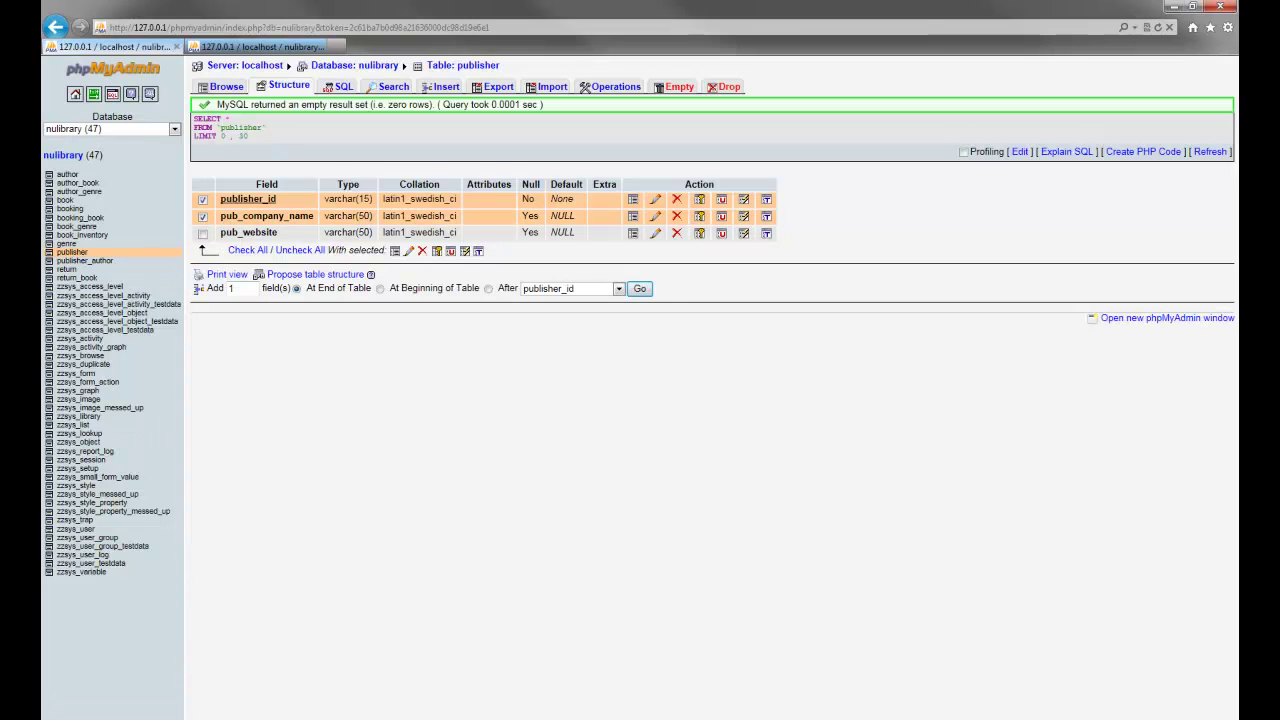
key("alt+Tab")
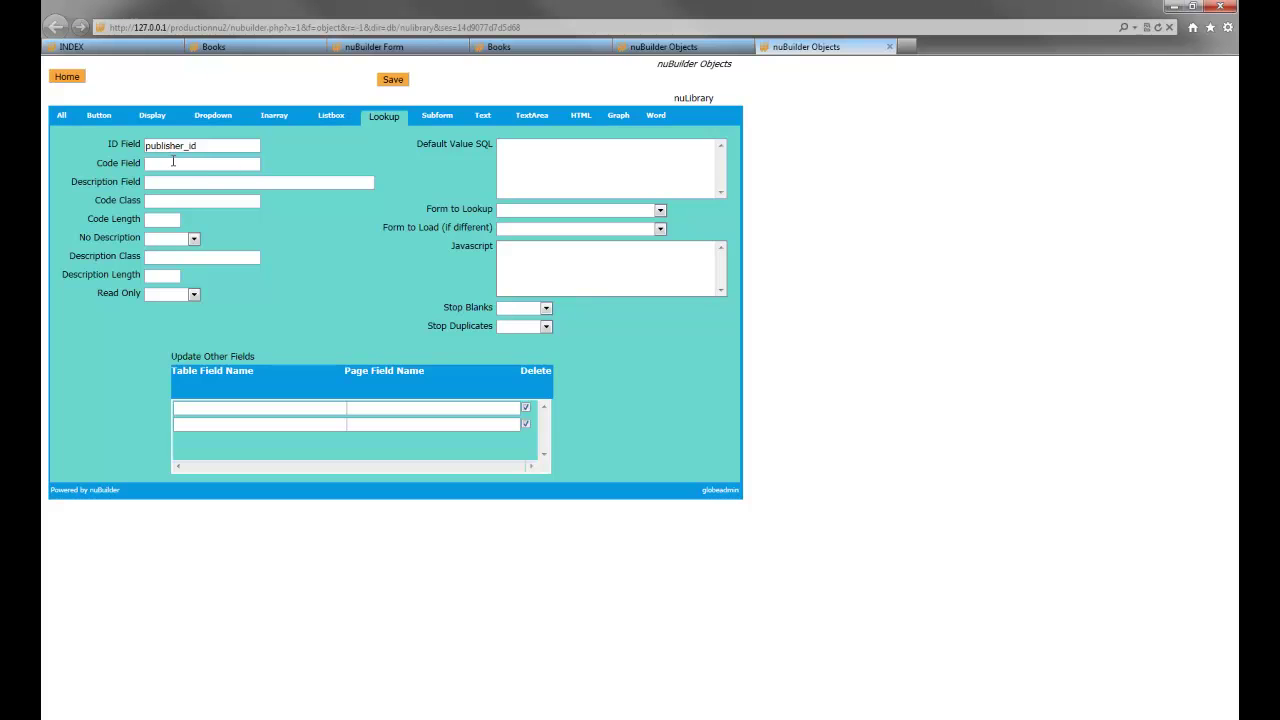
key("ctrl+v")
double_click(249, 162)
left_click(357, 163)
Set No Description to Yes and Code Length to 10 for the lookup, and try to save the object
left_click(180, 239)
left_click(165, 276)
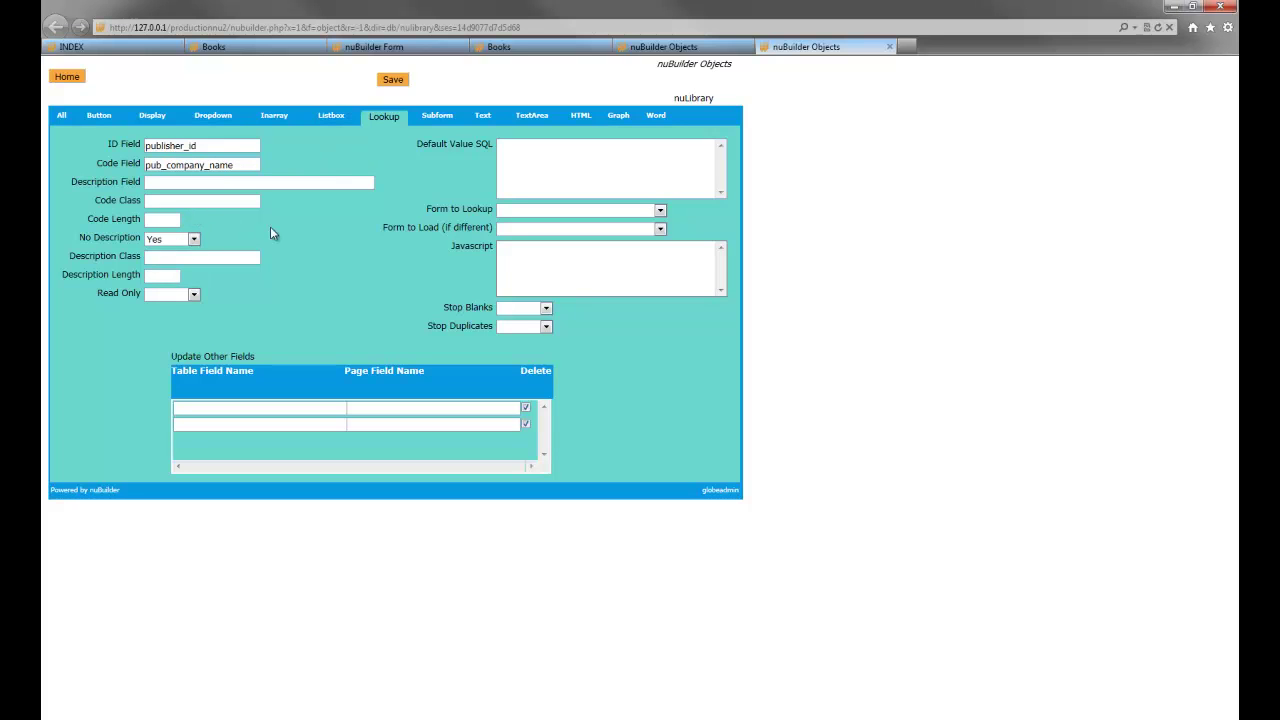
left_click(210, 200)
left_click(392, 80)
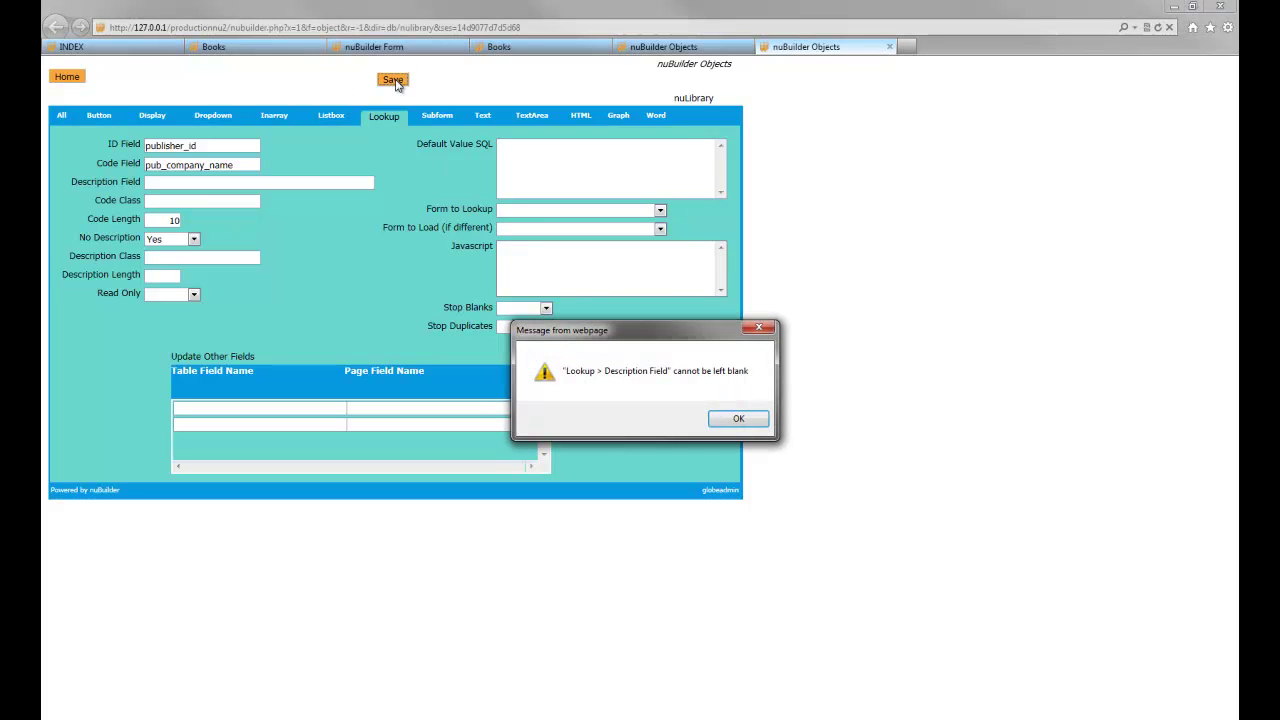
left_click(737, 420)
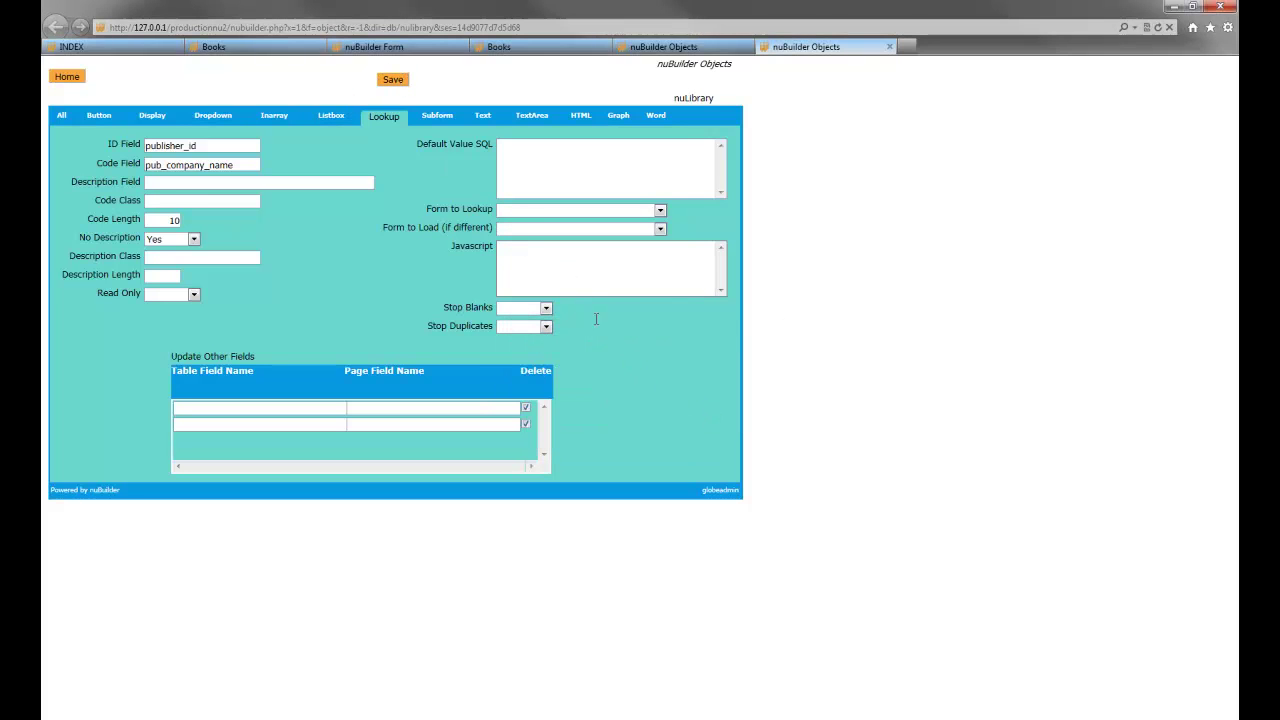
Choose the form to look up, fill in the description field, and save the Publisher lookup object
left_click(540, 211)
left_click(538, 231)
left_click(383, 84)
left_click(737, 424)
left_click(201, 180)
left_click(393, 80)
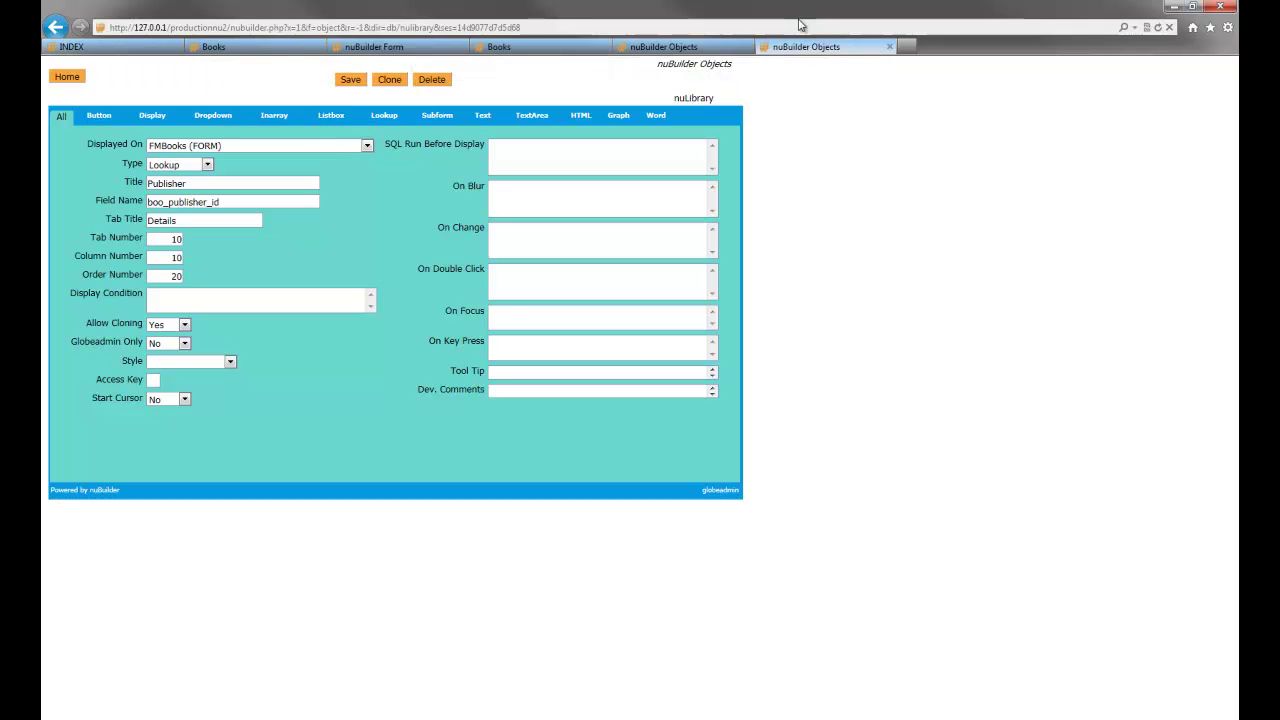
Clone the FMBooks form and reduce the clone's SQL to SELECT * FROM publisher
left_click(358, 48)
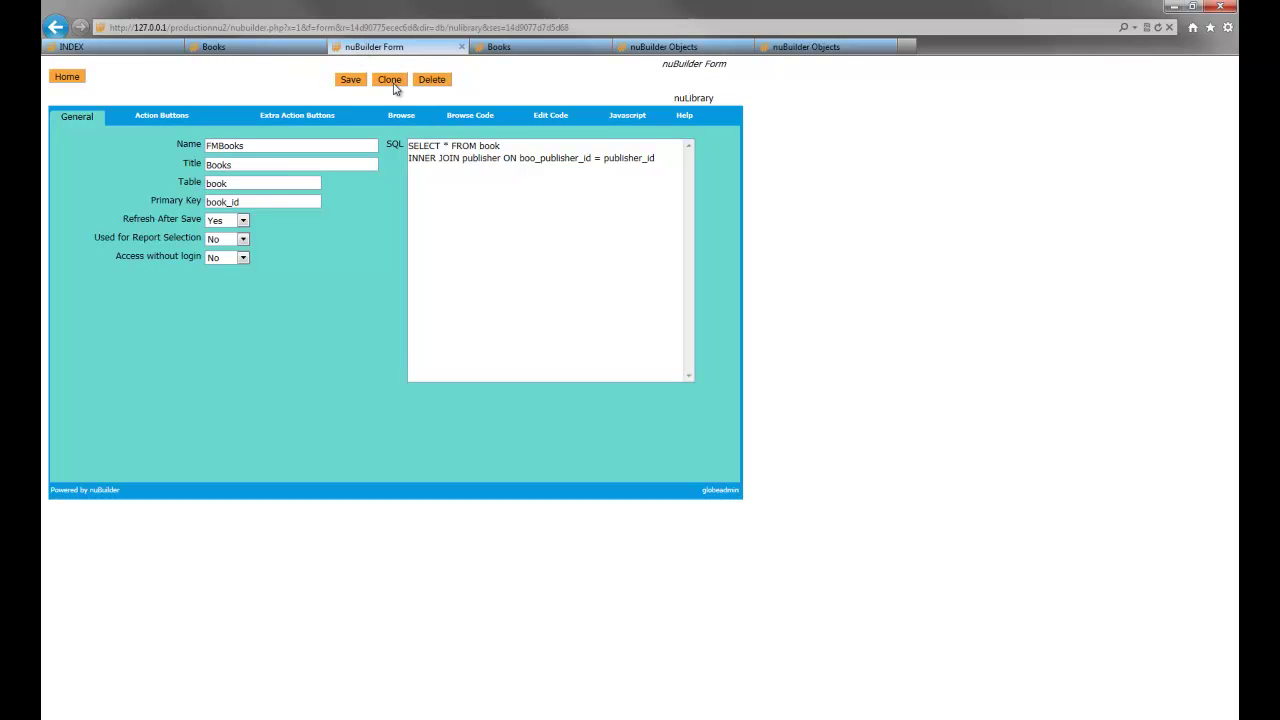
left_click(392, 84)
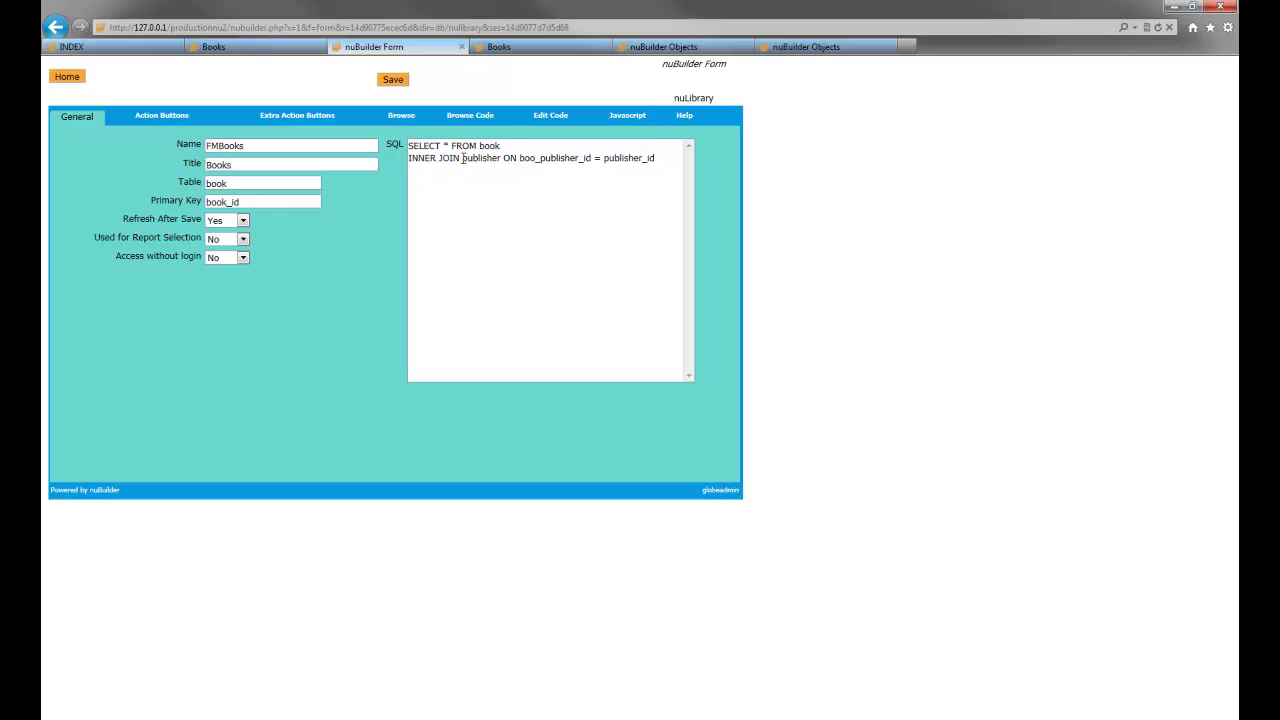
left_click_drag(464, 157, 676, 150)
key("Delete")
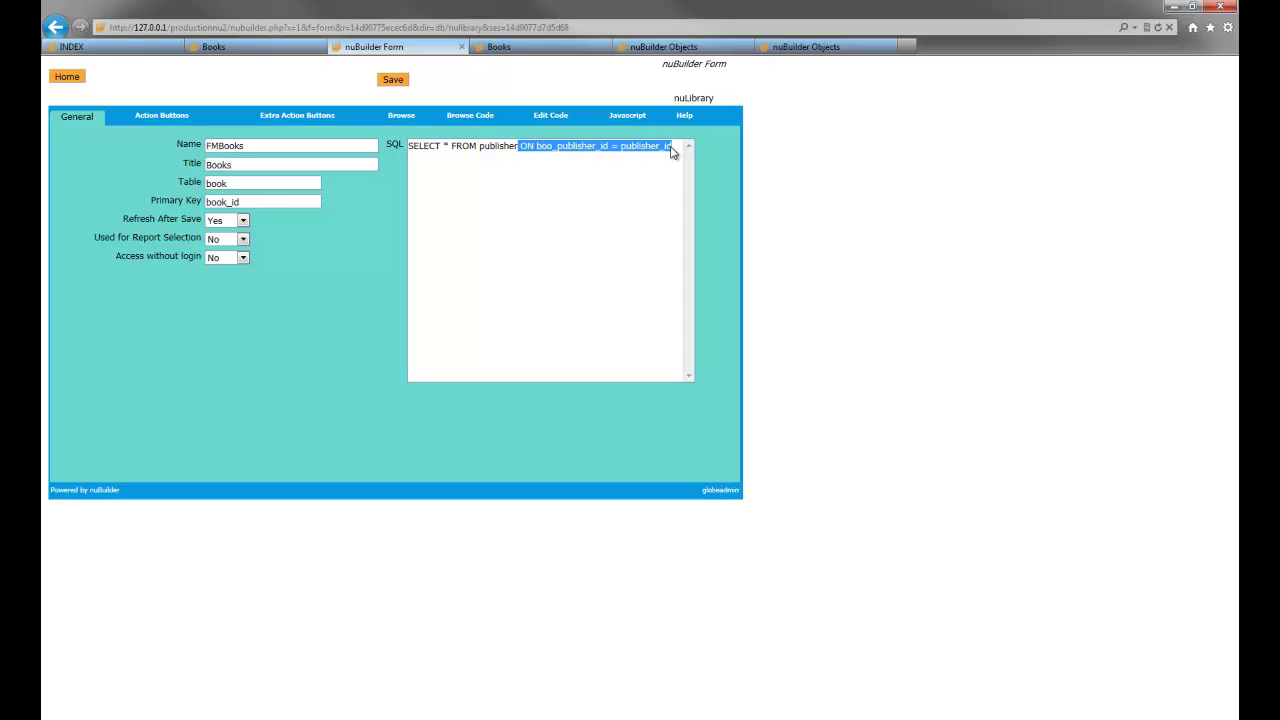
key("Delete")
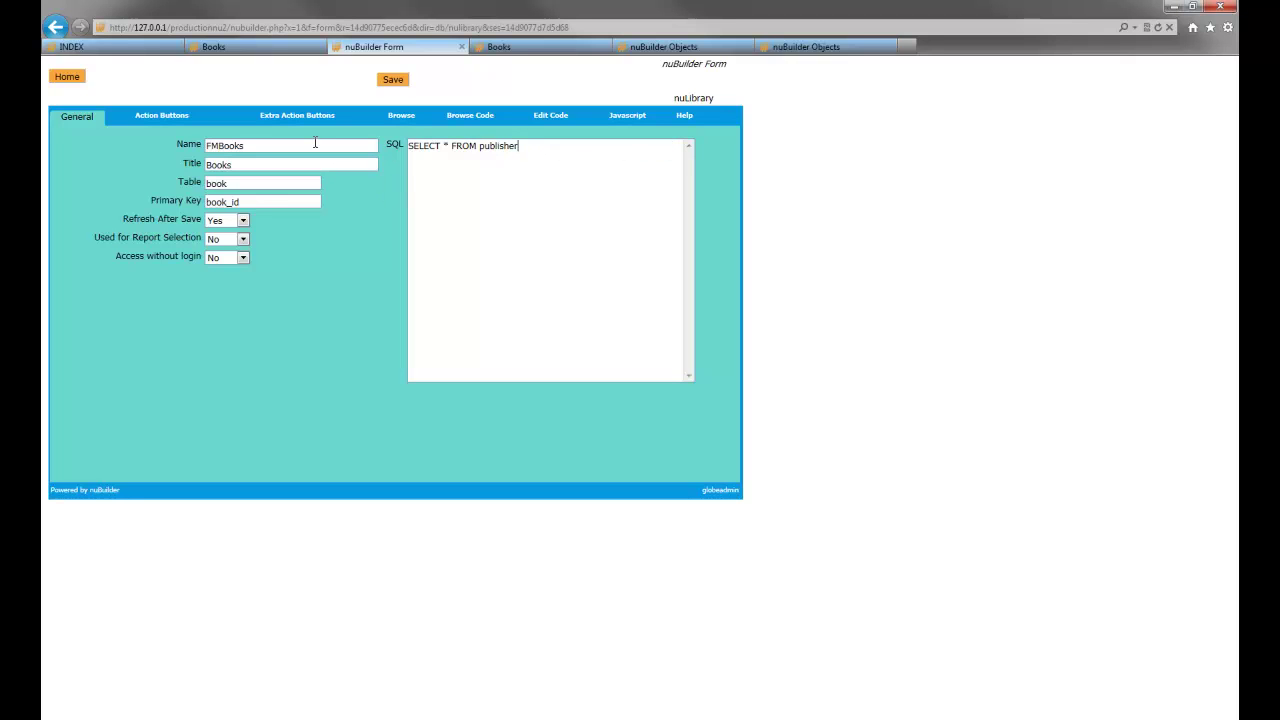
Change the cloned form's name, title, table and primary key from the book values to the publisher ones
left_click_drag(244, 145, 219, 145)
type("Publisher")
key("Tab")
type("P")
key("Tab")
type("purb")
key("ctrl+a")
key("ctrl+c")
left_click(228, 198)
key("shift+Home")
key("ctrl+v")
Mark the Title and Pages browse columns for deletion and set the Publisher column's order to 10
left_click(165, 122)
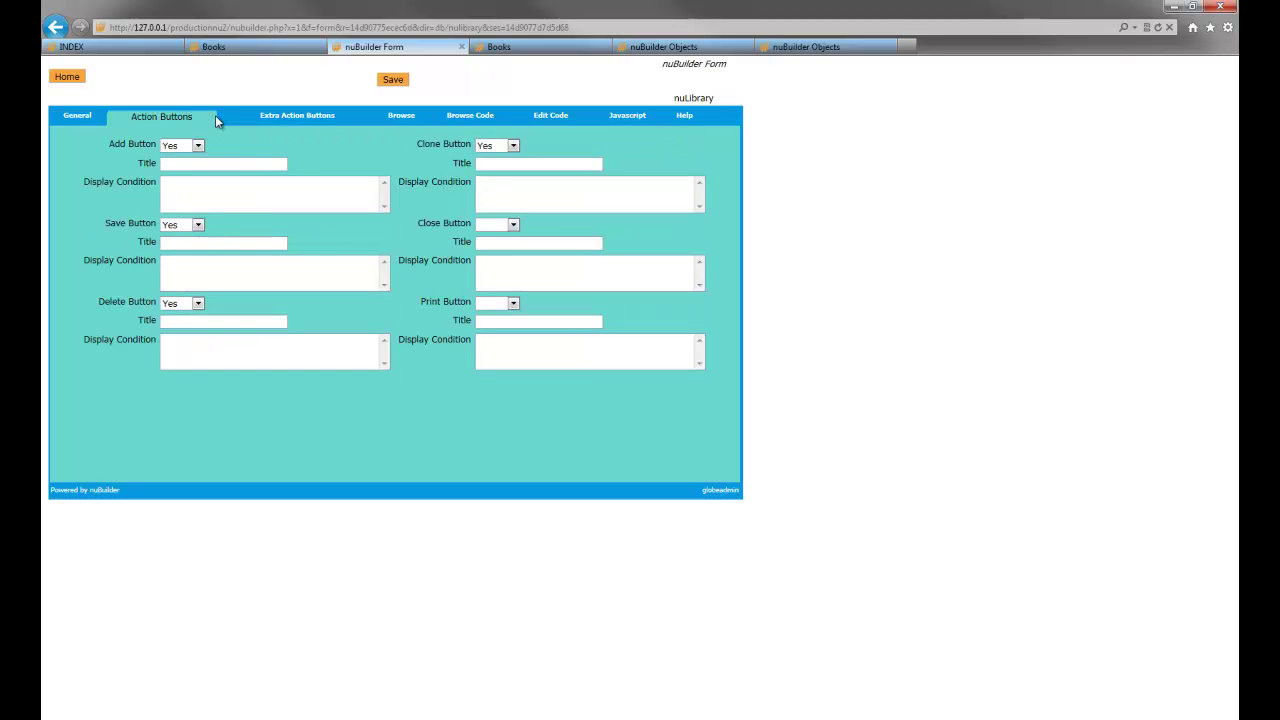
left_click(272, 118)
left_click(447, 117)
left_click(408, 120)
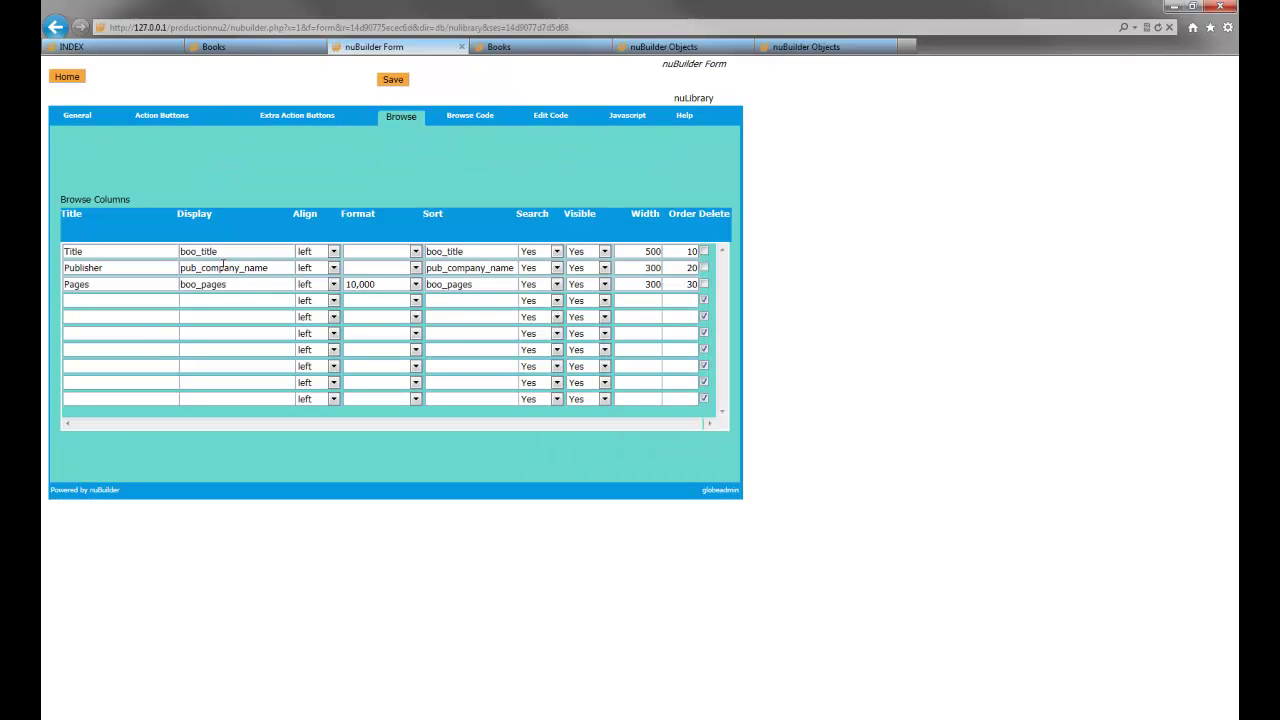
left_click_drag(267, 256, 46, 258)
key("Delete")
key("Delete")
left_click_drag(681, 268, 748, 266)
type("10")
left_click(703, 252)
left_click(704, 284)
Add a browse column titled Website that displays and sorts by pub_website, copied from the publisher table in phpMyAdmin
left_click(170, 716)
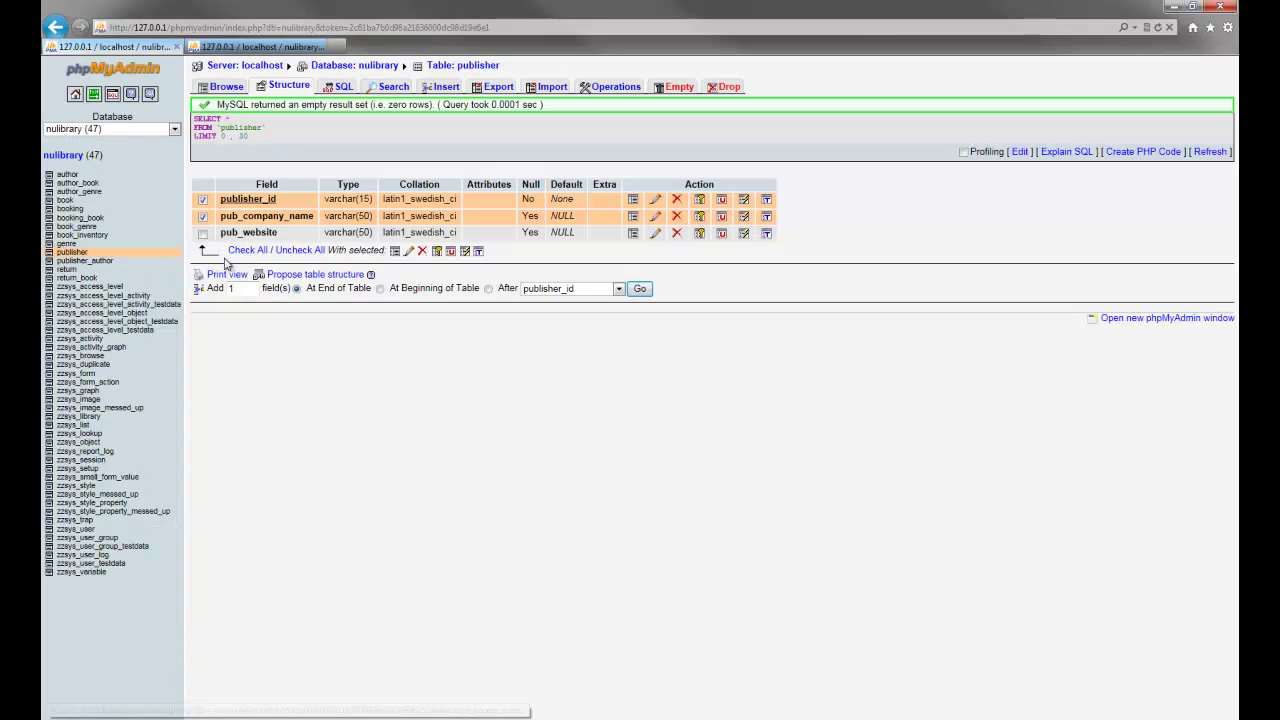
double_click(245, 232)
key("ctrl+c")
left_click(366, 712)
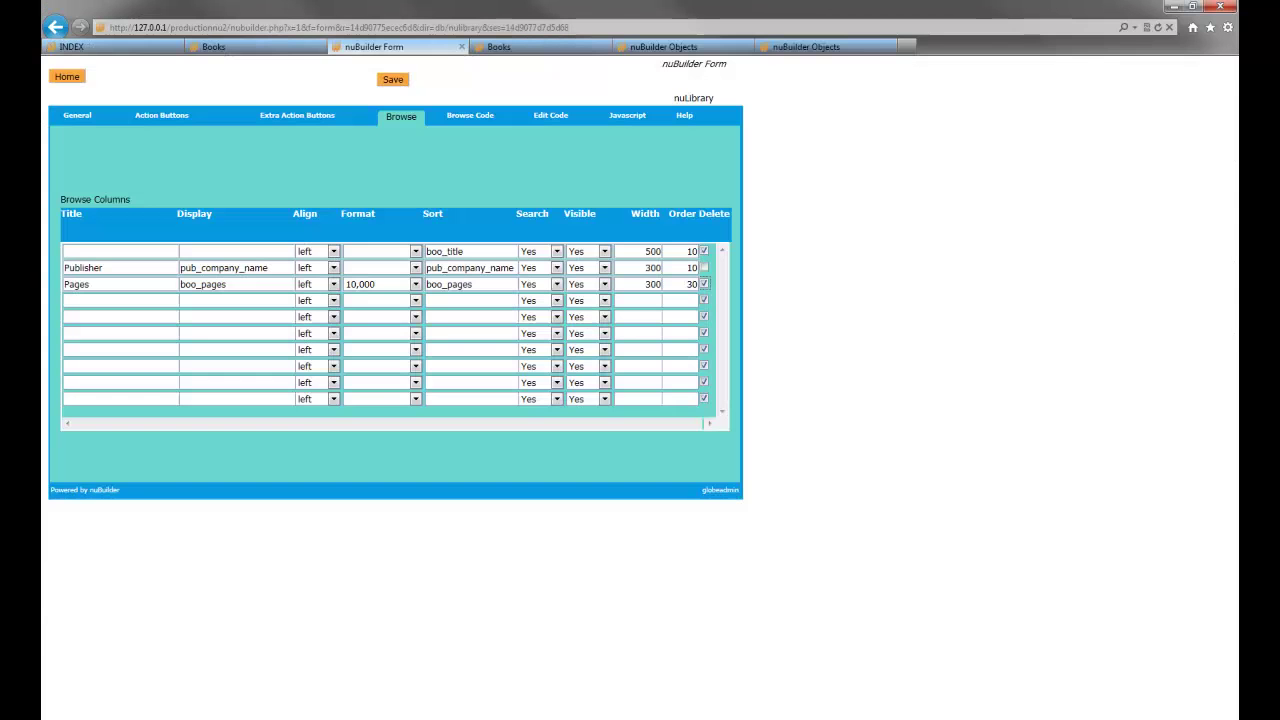
left_click(233, 300)
key("ctrl+v")
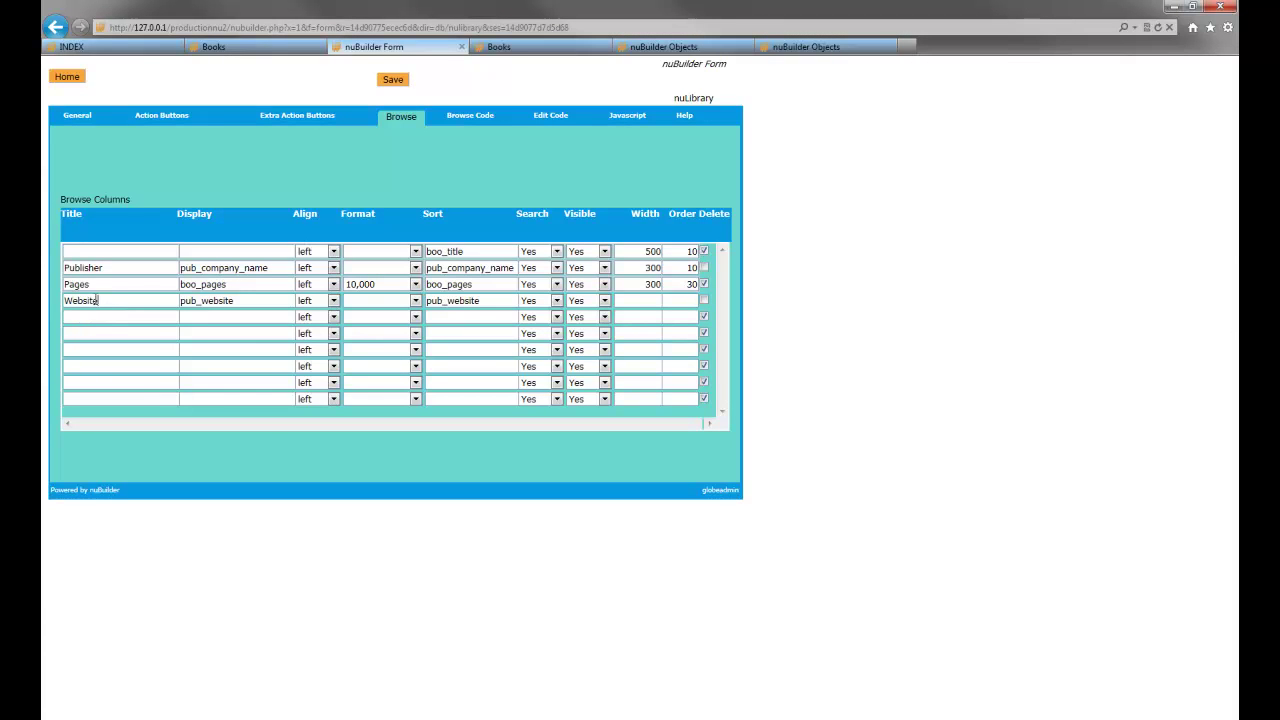
Switch to phpMyAdmin and open the structure of the publisher table
left_click(170, 716)
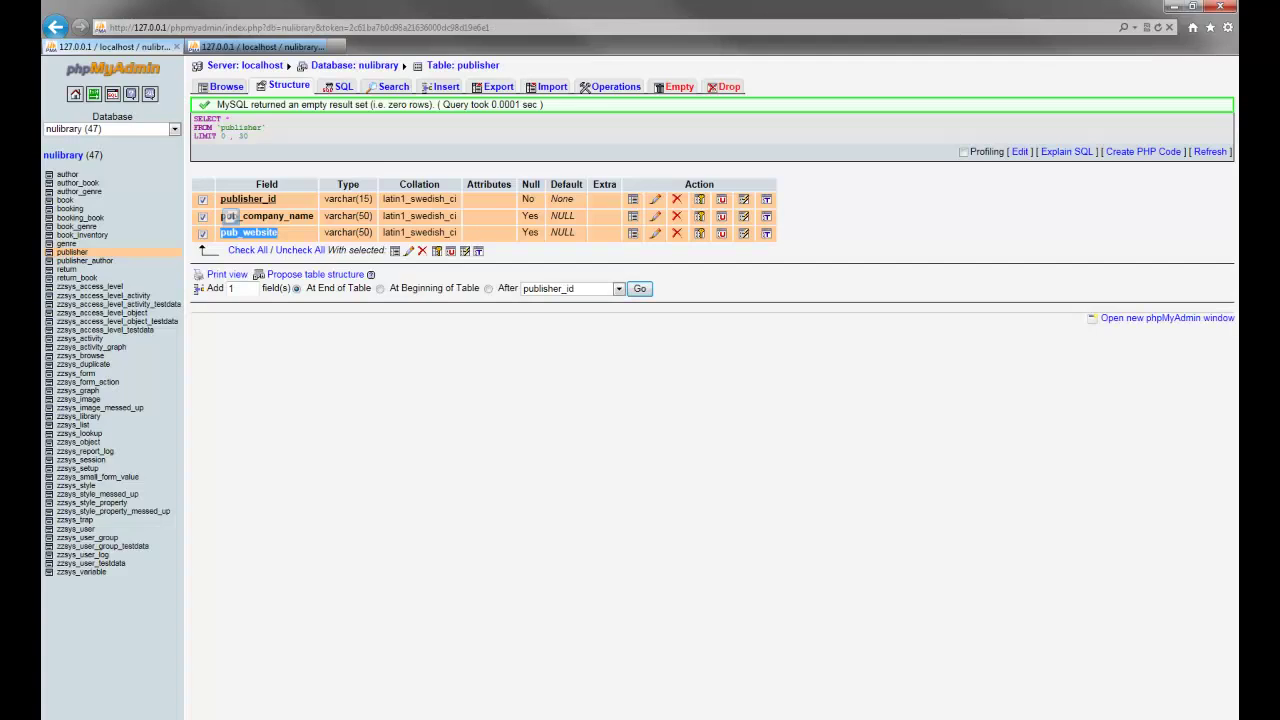
left_click(307, 137)
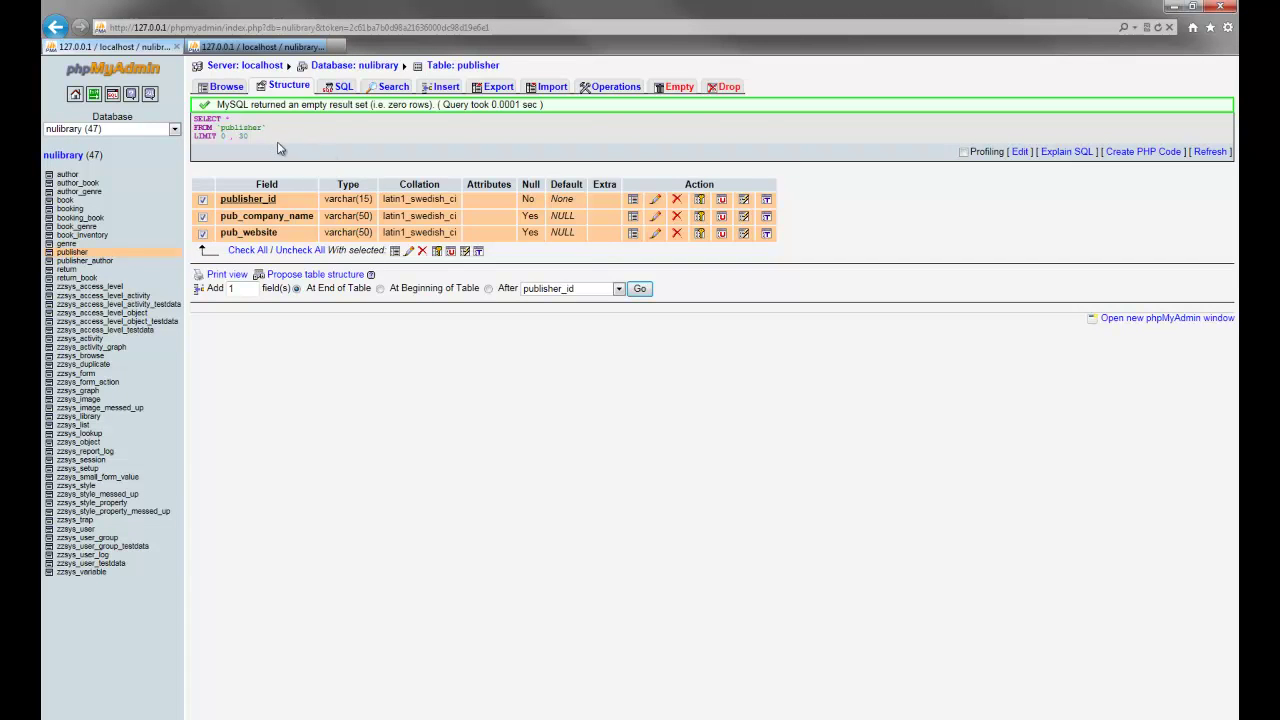
left_click(285, 86)
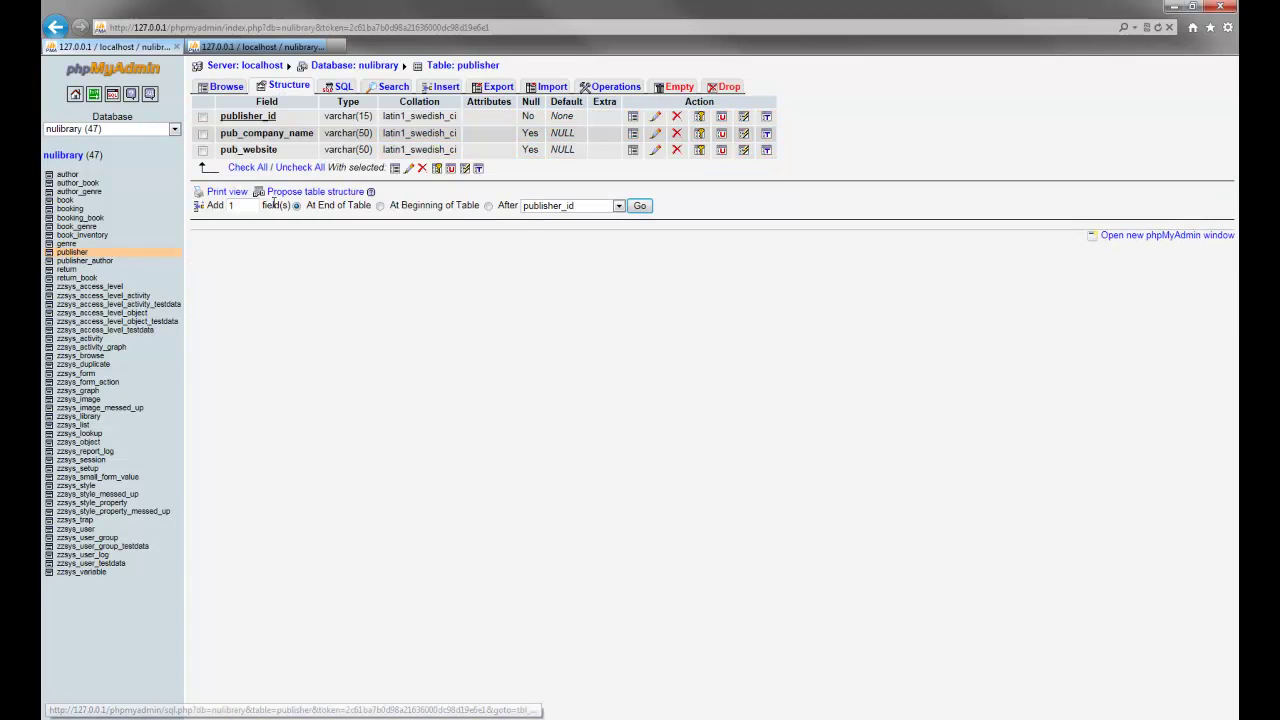
left_click(636, 206)
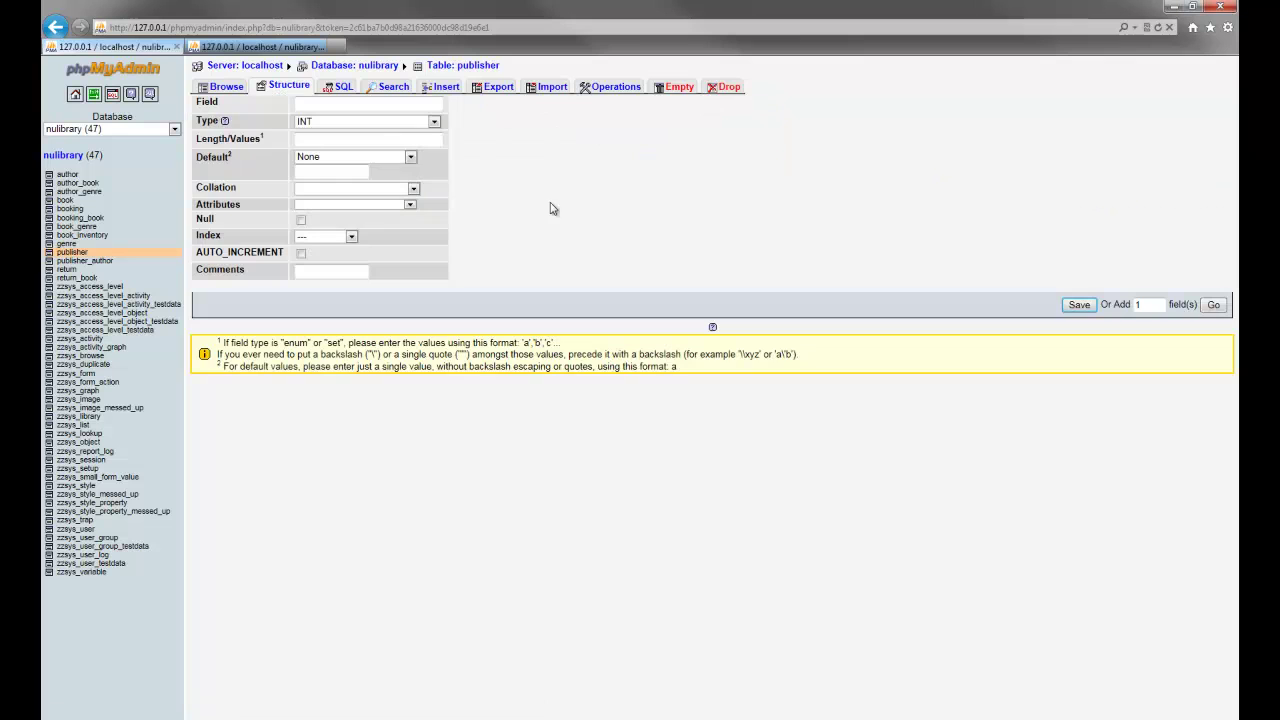
left_click(262, 87)
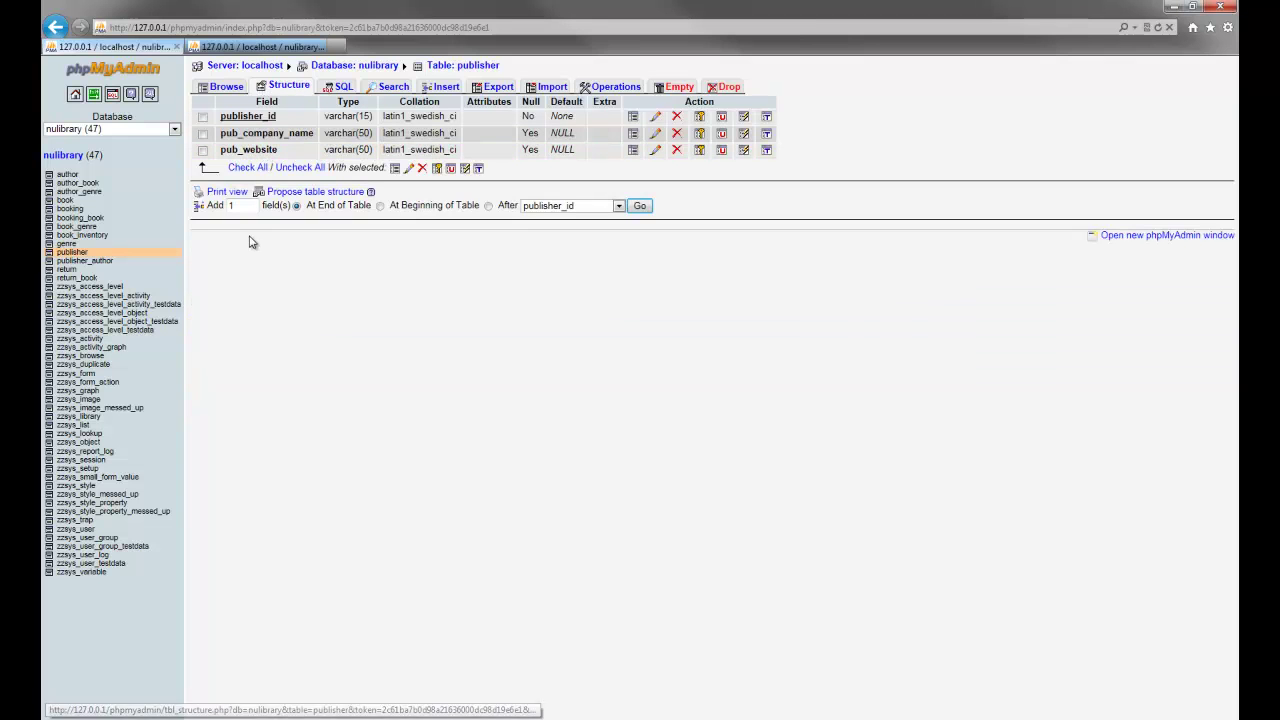
left_click(570, 206)
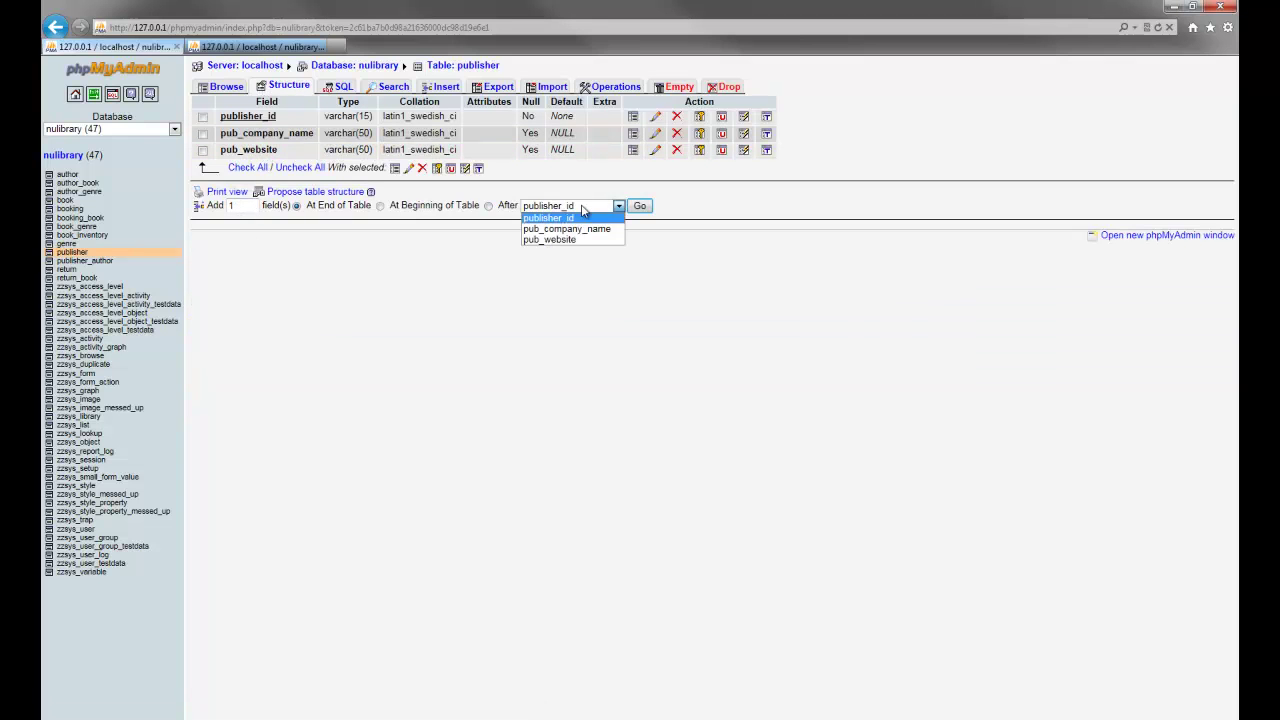
left_click(617, 218)
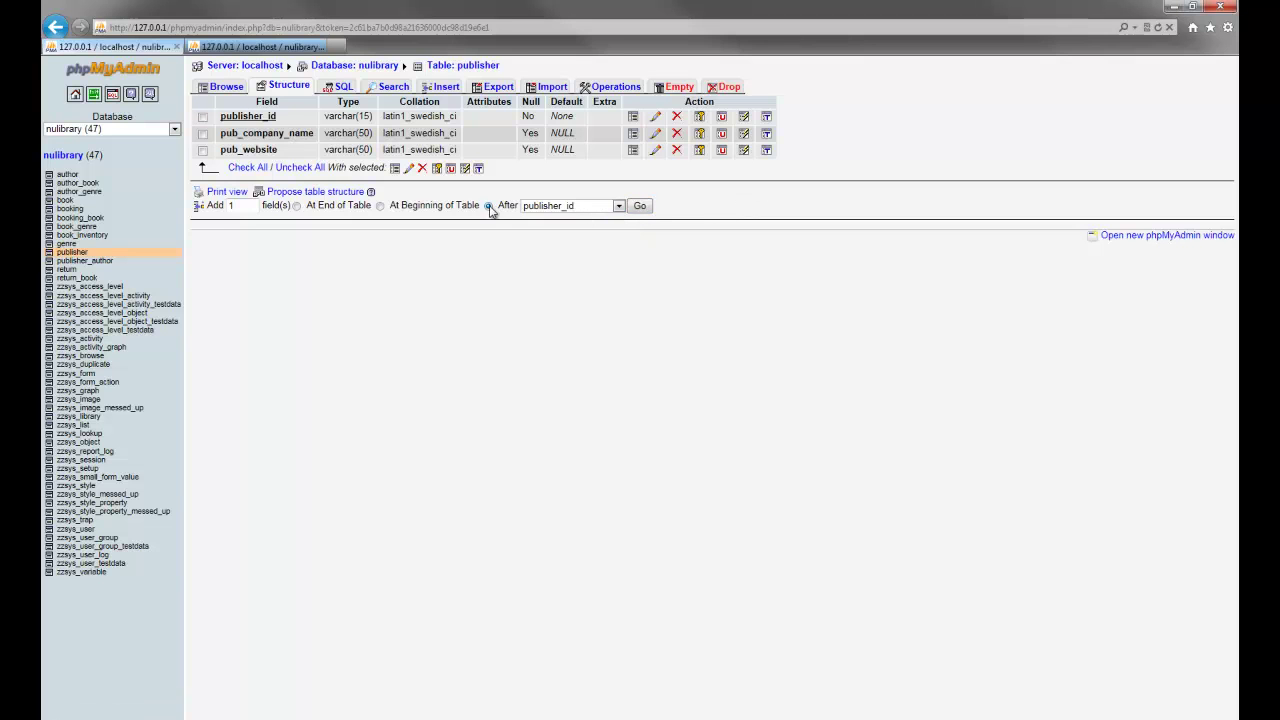
left_click(641, 206)
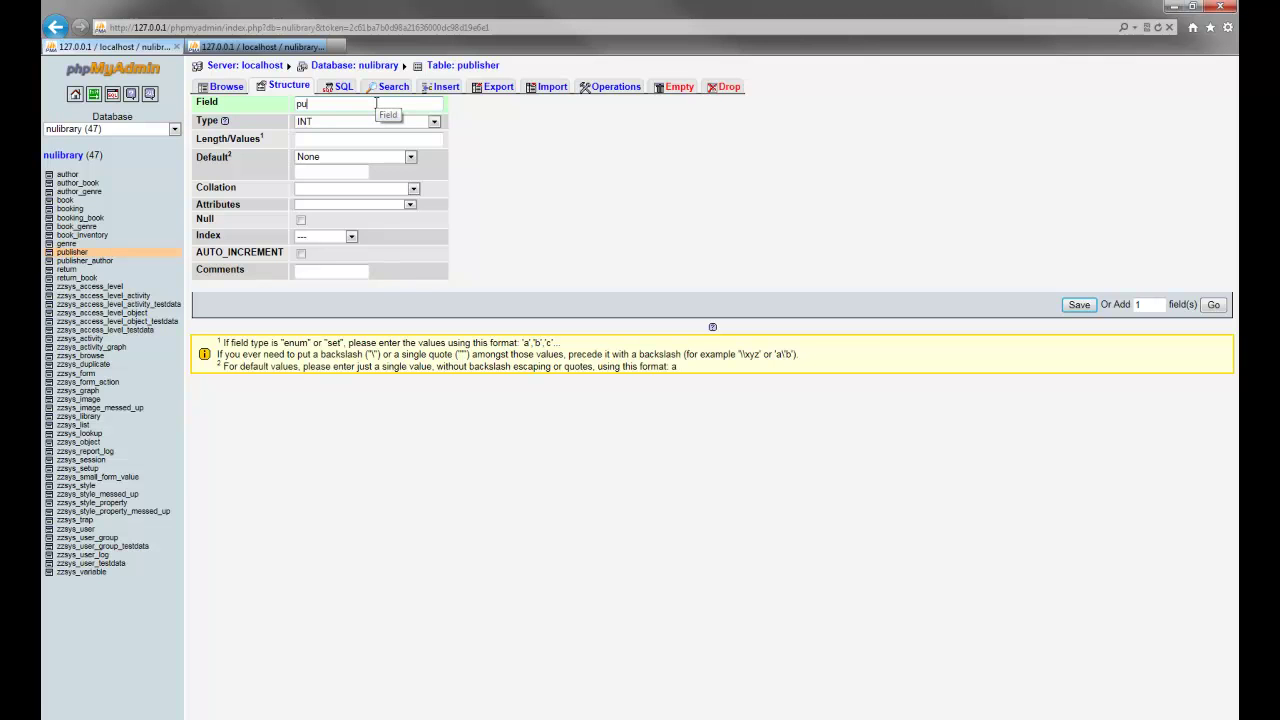
left_click(289, 86)
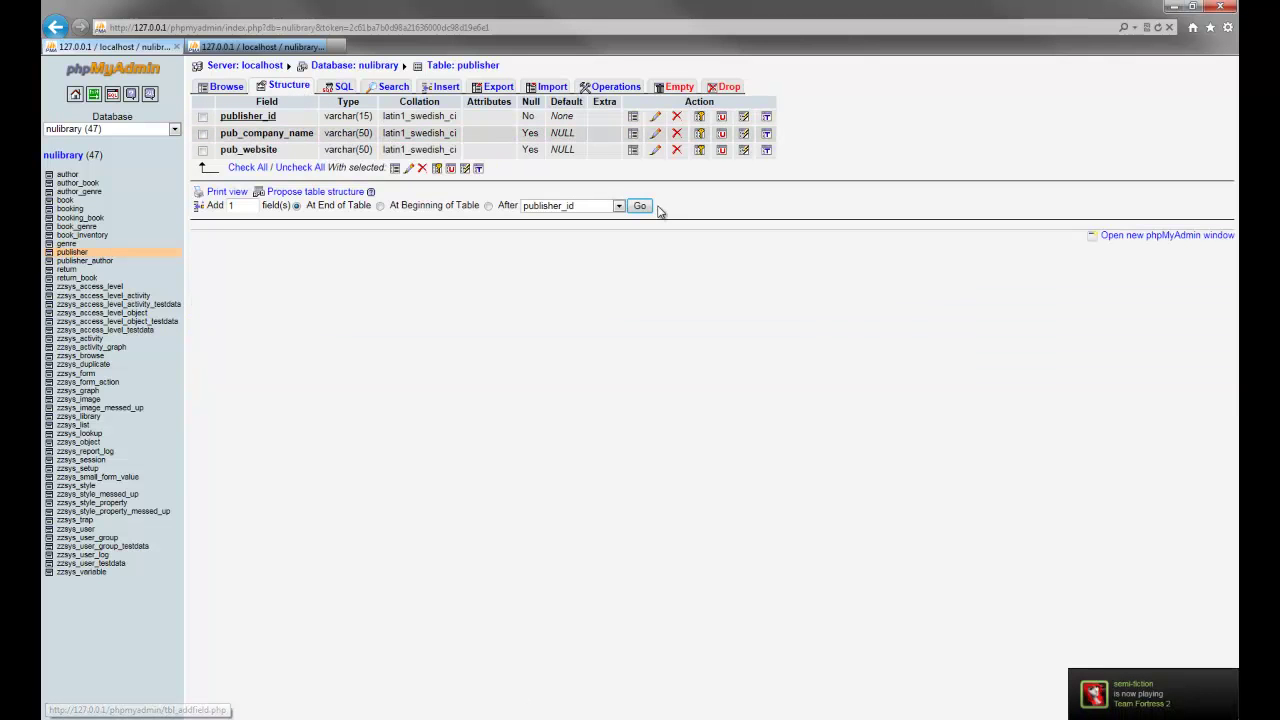
Add a nullable VARCHAR field named pub_code with length 10 after publisher_id in the publisher table
left_click(618, 206)
left_click(660, 211)
left_click(640, 206)
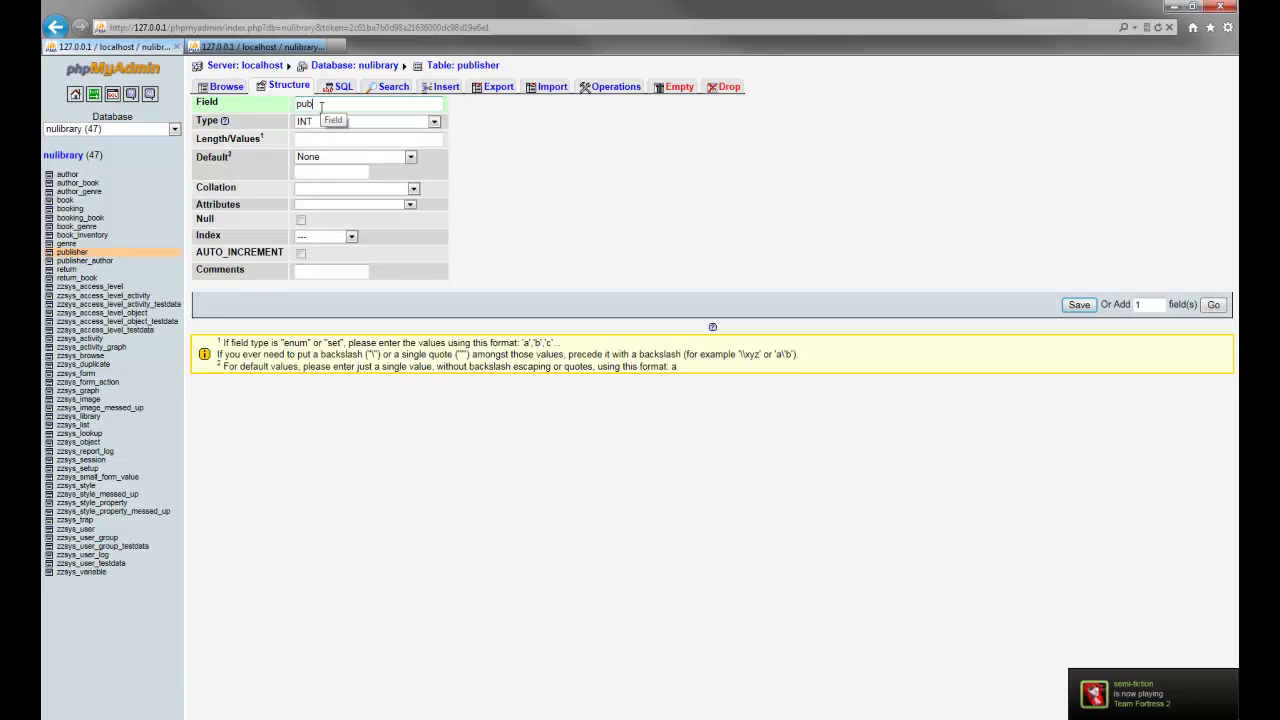
left_click(320, 107)
type("pub_code")
key("Tab")
key("Tab")
key("v")
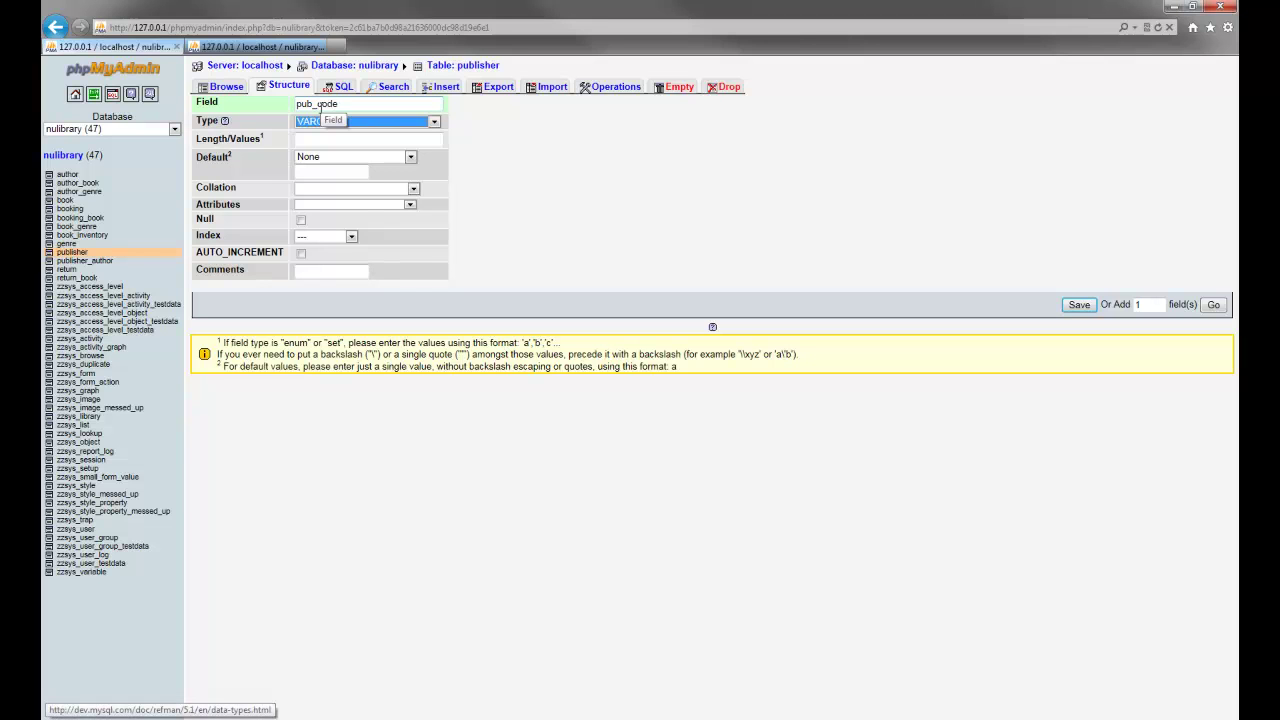
key("Tab")
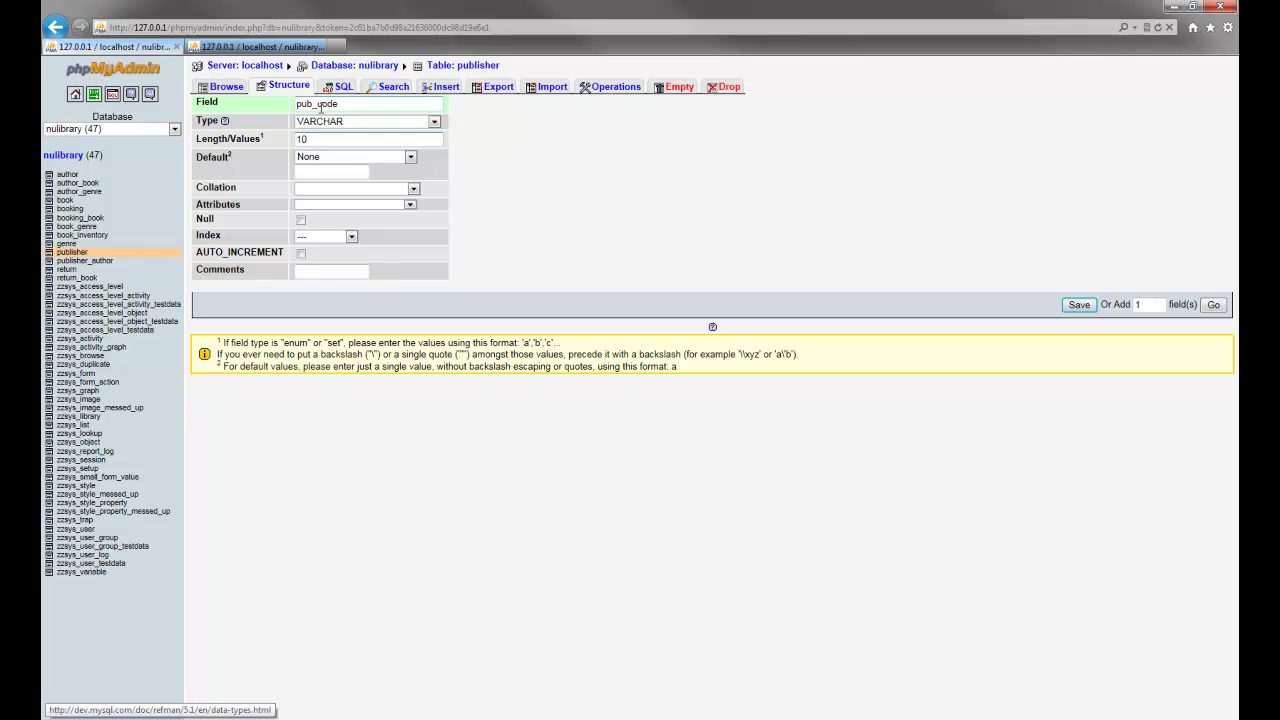
left_click(301, 219)
left_click(1079, 304)
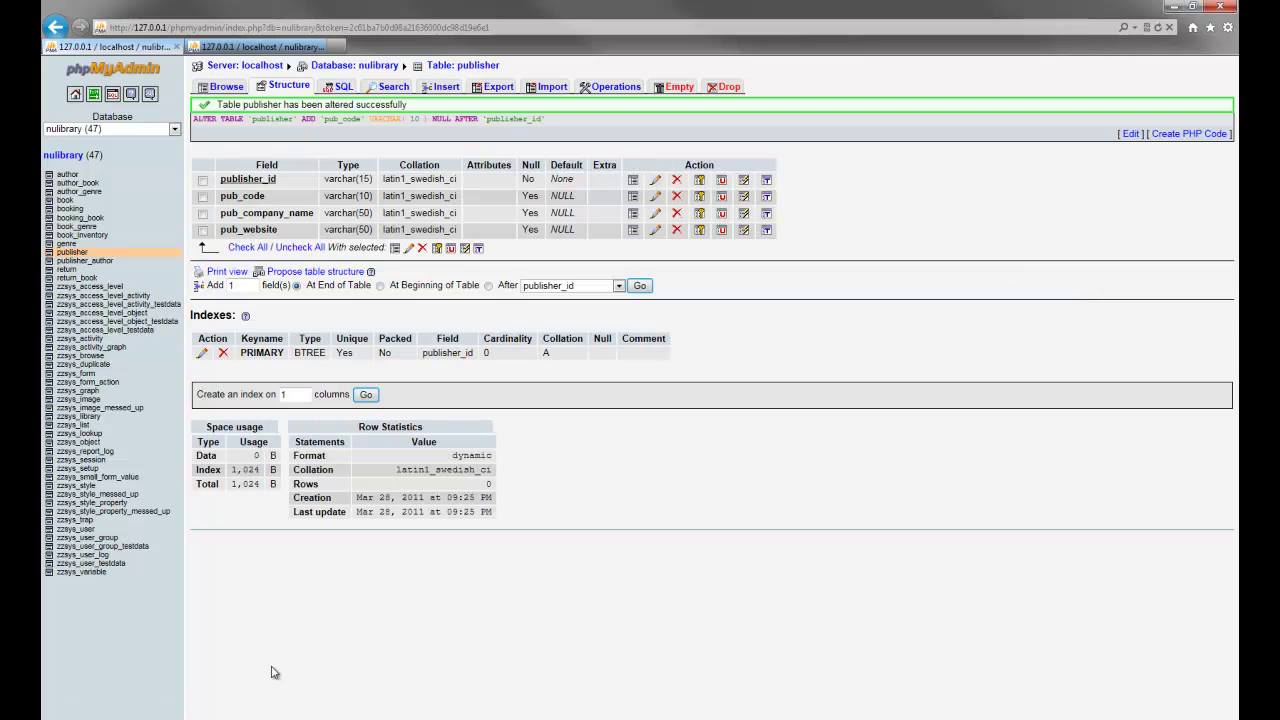
Switch back to nuBuilder, title the first browse column Code and rename the Publisher column to Company Name
left_click(326, 697)
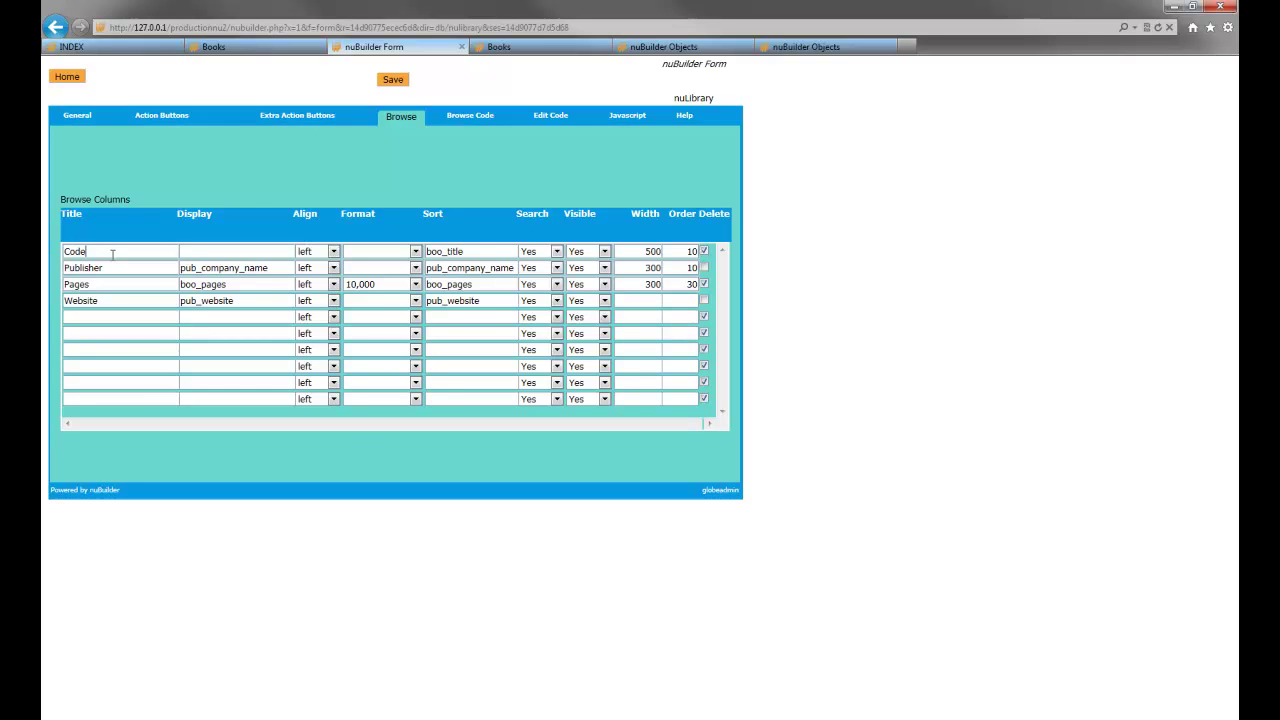
left_click_drag(102, 268, 44, 272)
type("Name")
type("Company")
Make the Code browse column display and sort by pub_code
left_click(231, 251)
type("pub_code")
left_click(479, 249)
double_click(252, 248)
key("ctrl+c")
left_click_drag(505, 252, 395, 253)
key("ctrl+v")
Set Code's width to 200, Company Name's order to 20, and Website's width to 500 and order to 30, and save the form
left_click_drag(643, 251, 741, 246)
type("200")
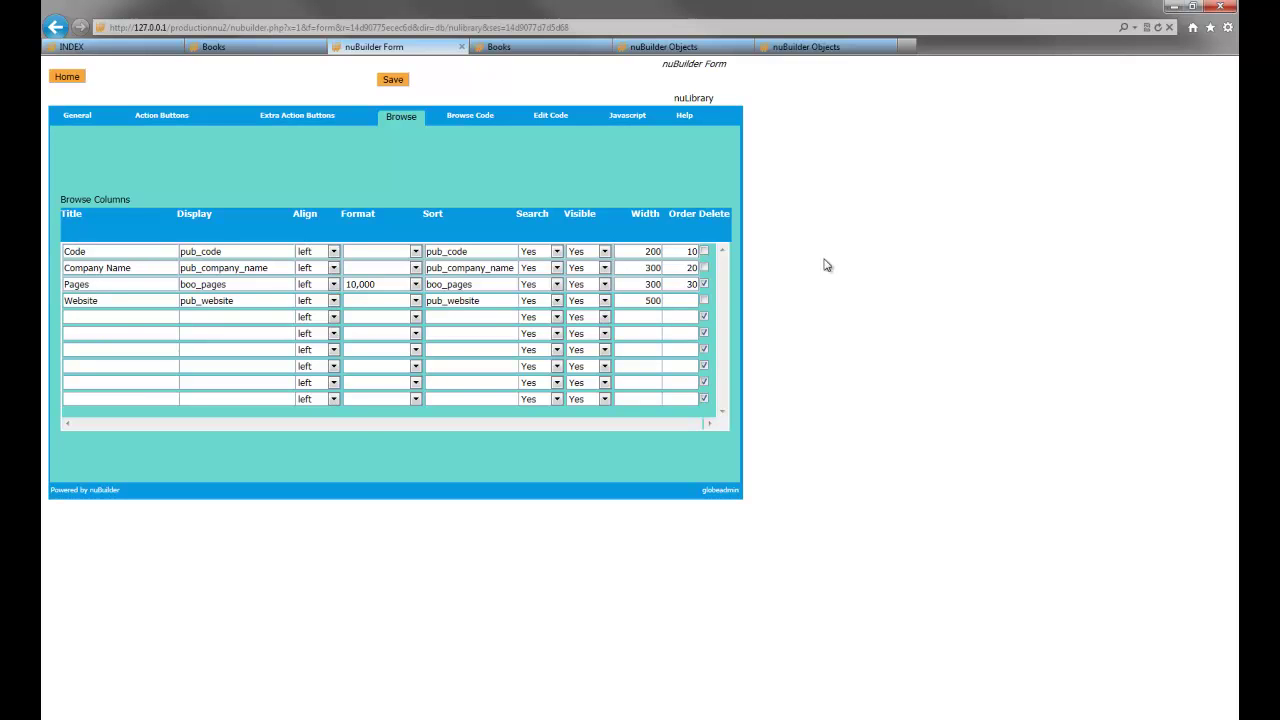
type("30")
left_click(452, 119)
left_click(387, 113)
left_click(391, 84)
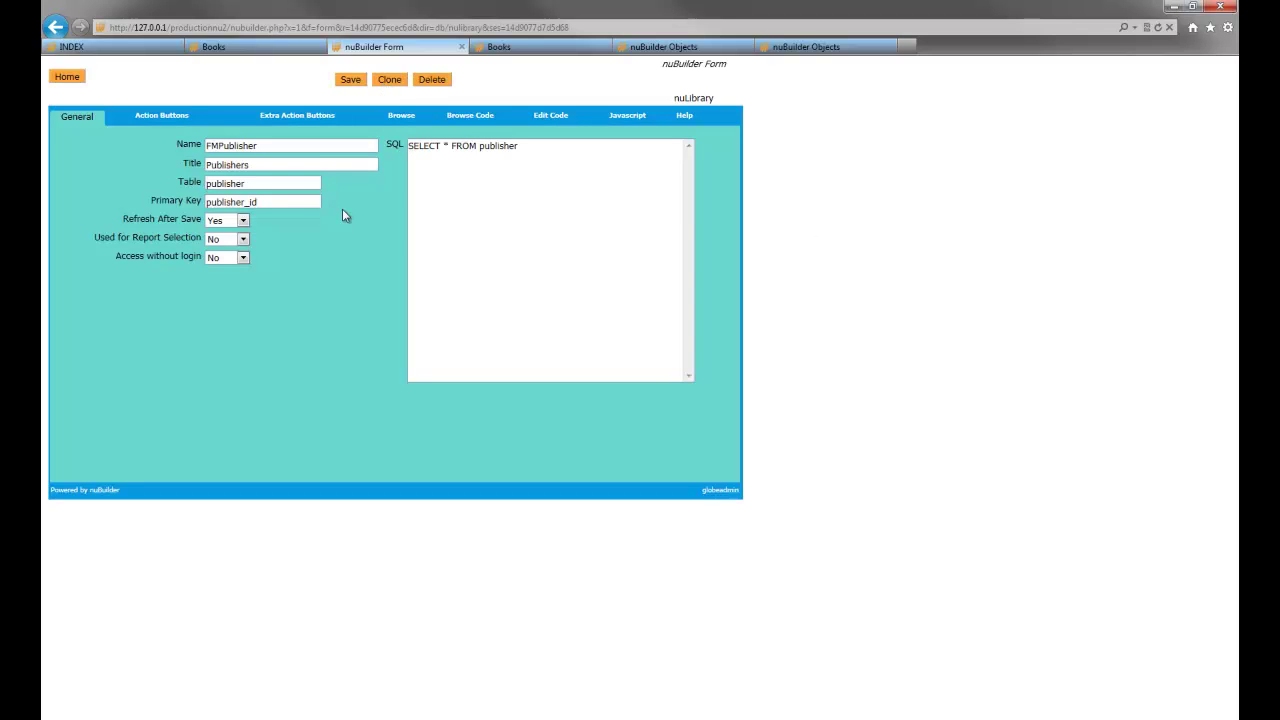
In the Publisher lookup object, set the description field to pub_company_name and the code field to pub_code
left_click(812, 46)
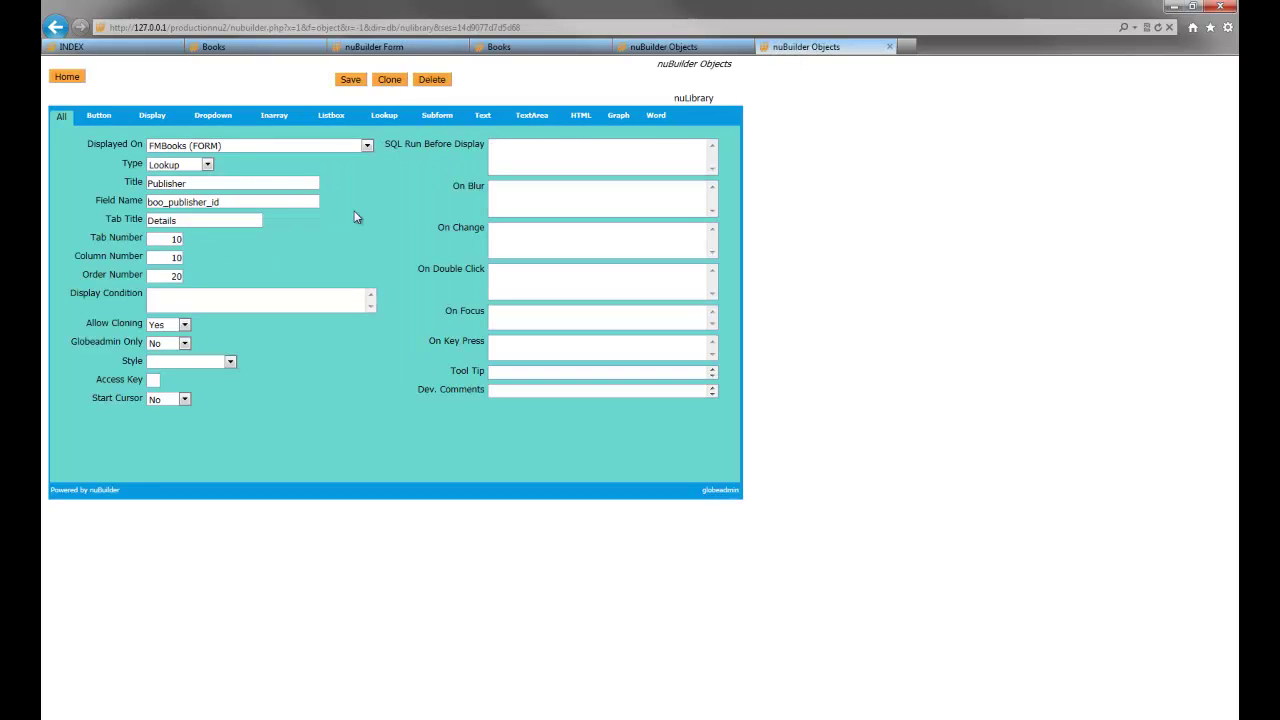
left_click(380, 120)
left_click_drag(238, 169, 125, 167)
key("ctrl+c")
left_click(179, 183)
key("ctrl+a")
key("ctrl+v")
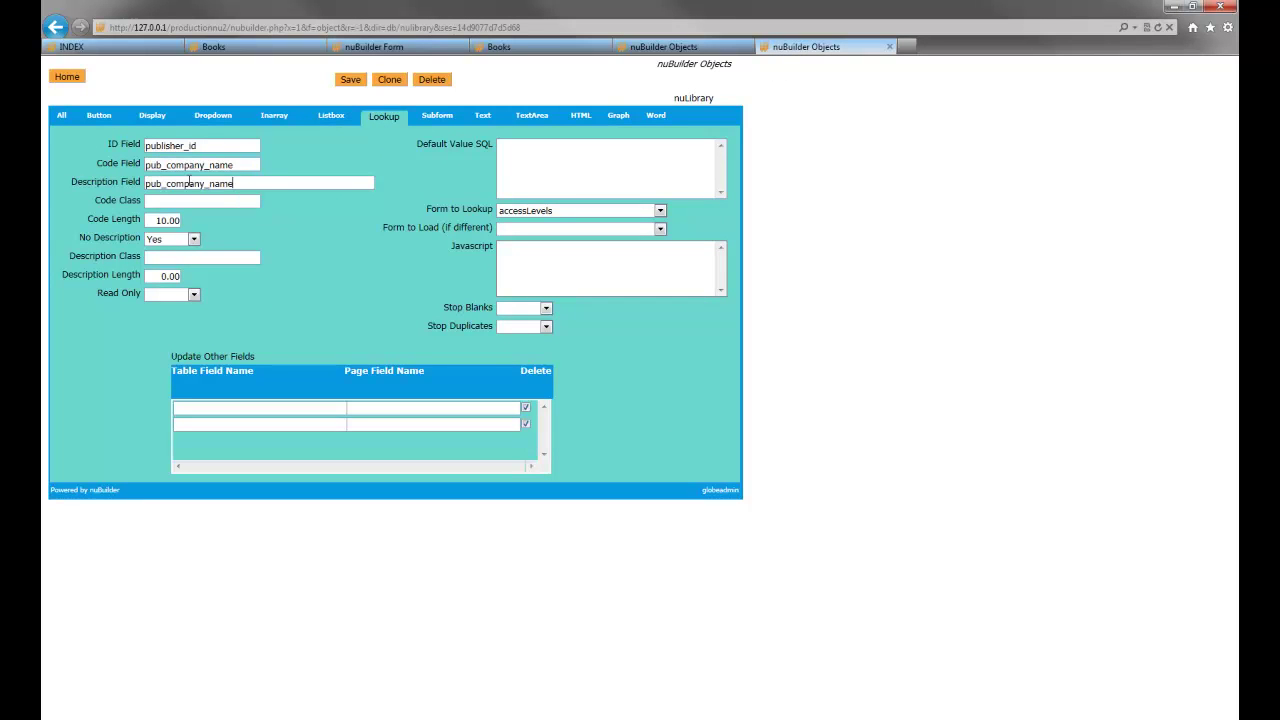
left_click(133, 167)
left_click(176, 166)
left_click_drag(166, 165, 236, 166)
type("code")
Save the Publisher lookup object to refresh its form list, set its form to look up to FMPublisher and save again
left_click(660, 211)
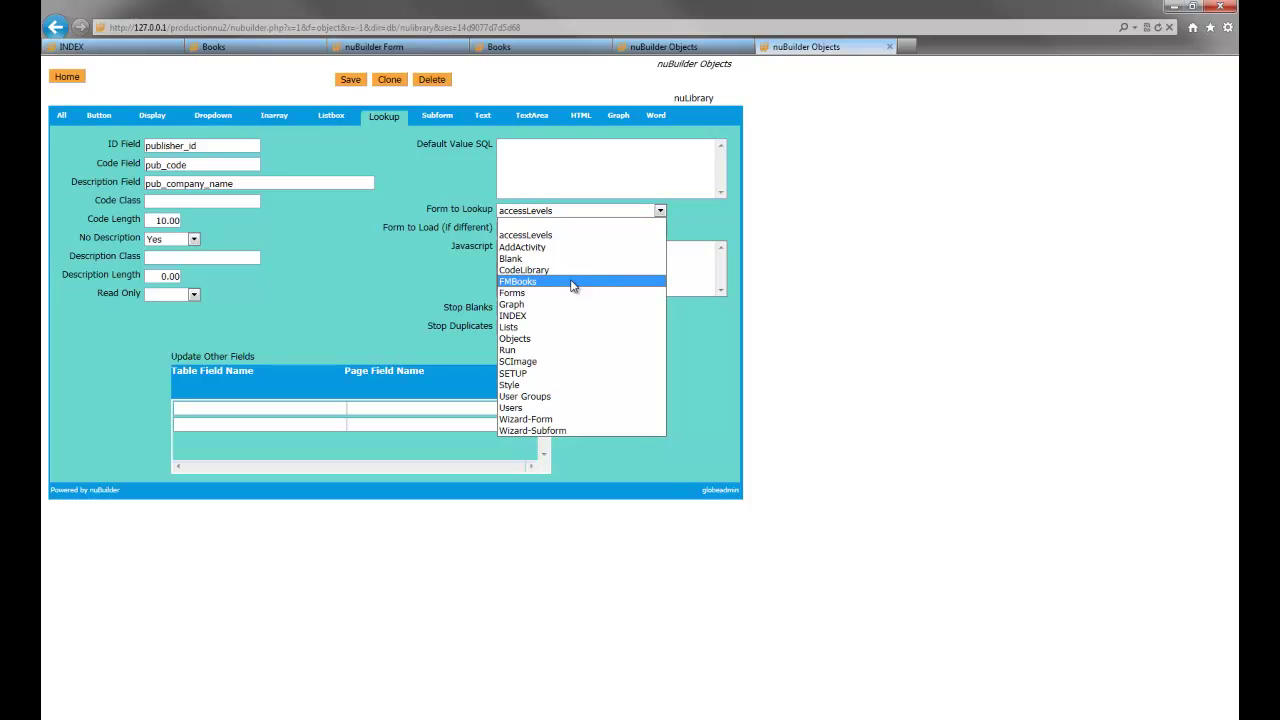
left_click(573, 282)
left_click(350, 79)
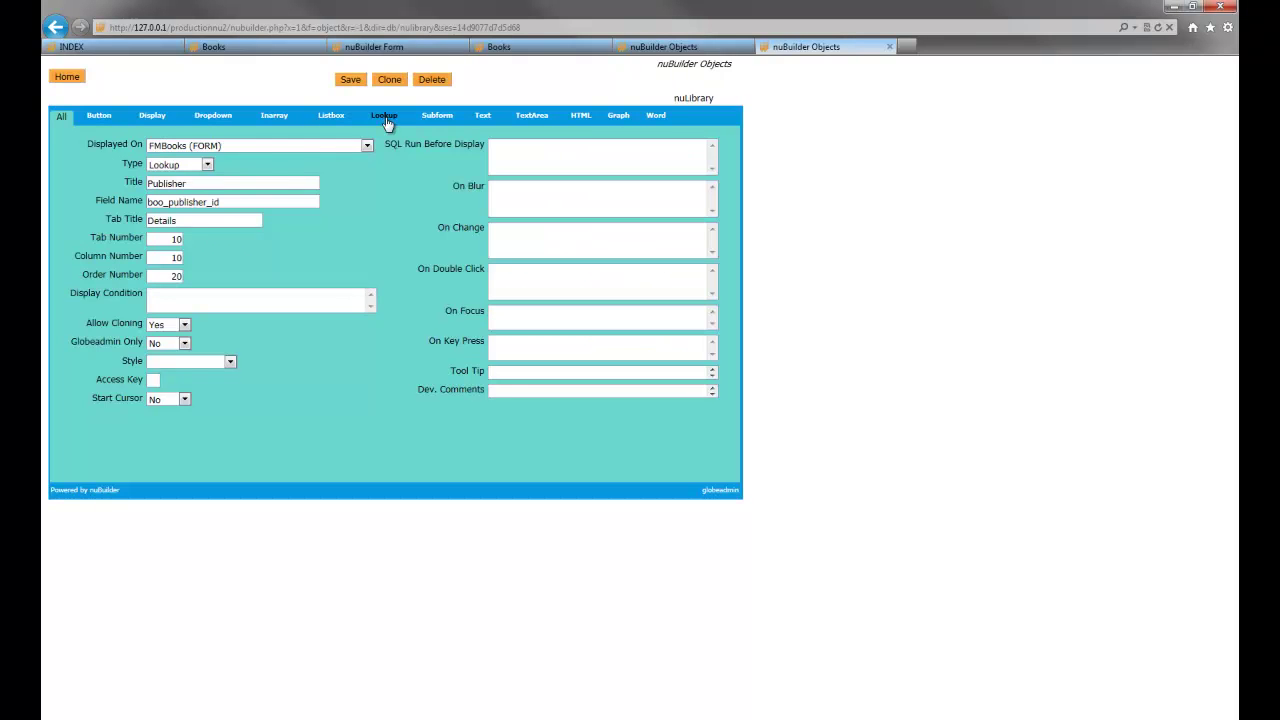
left_click(384, 118)
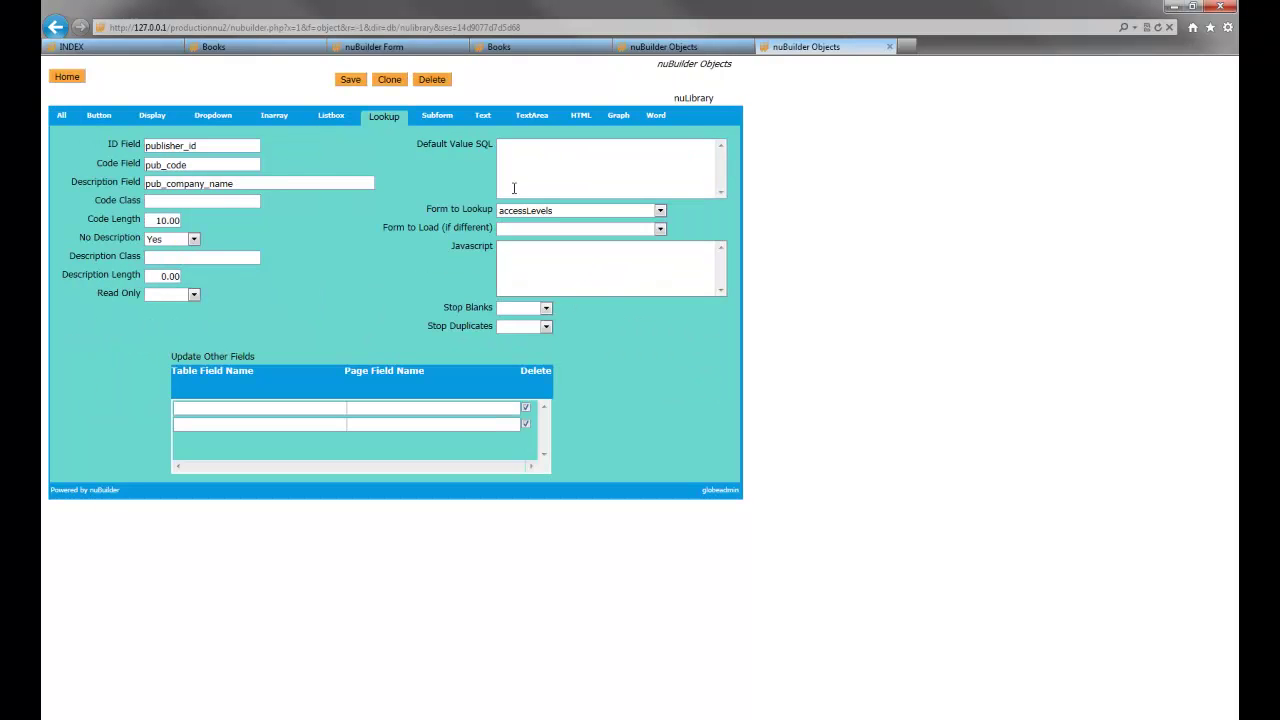
left_click(566, 214)
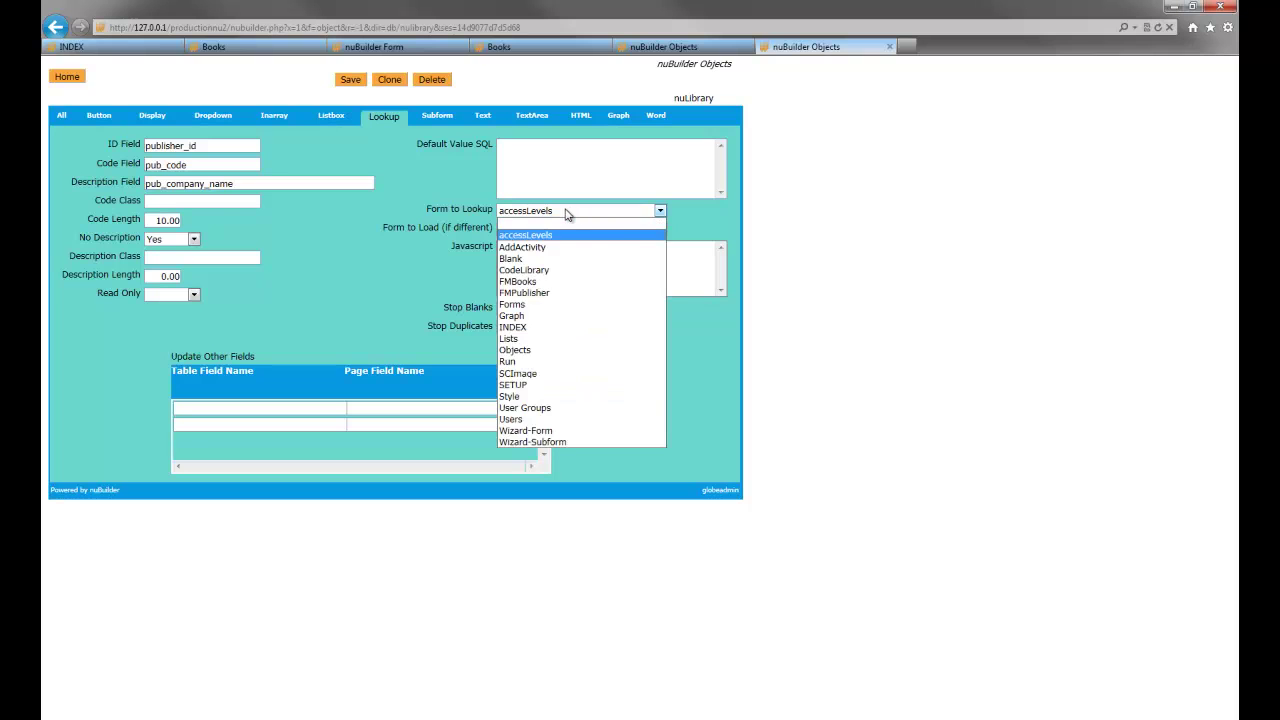
left_click(552, 290)
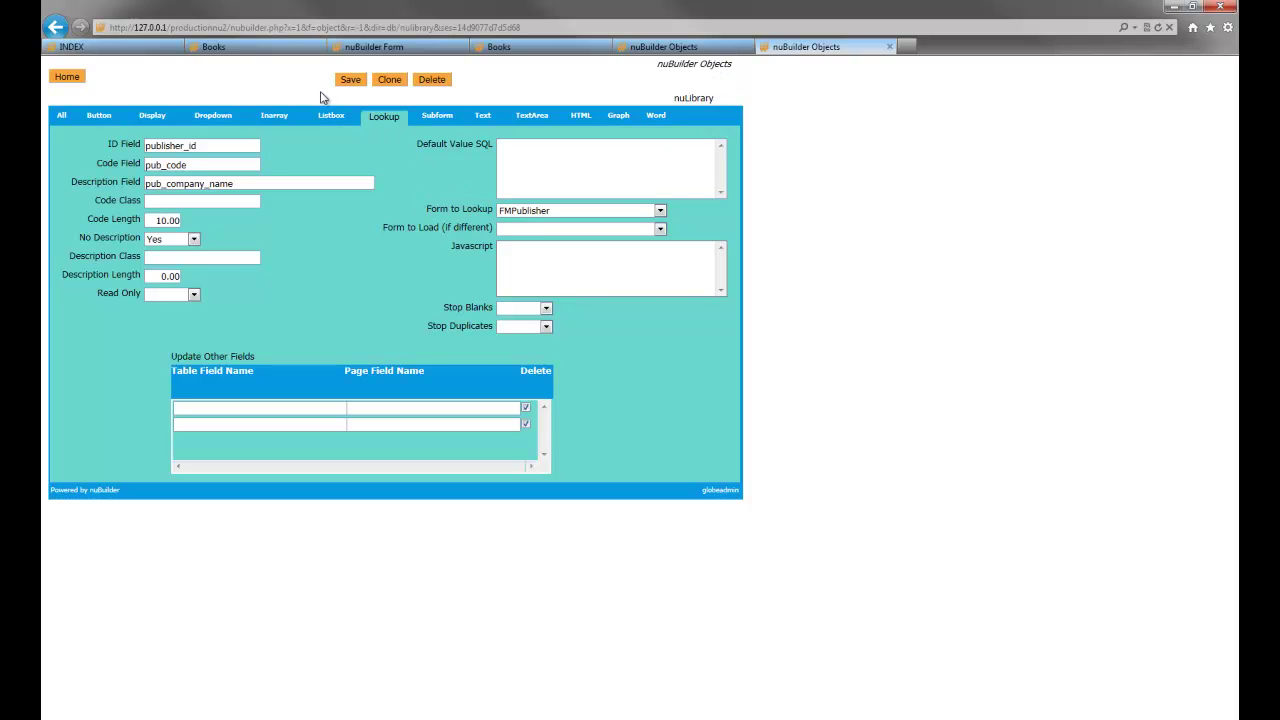
left_click(347, 81)
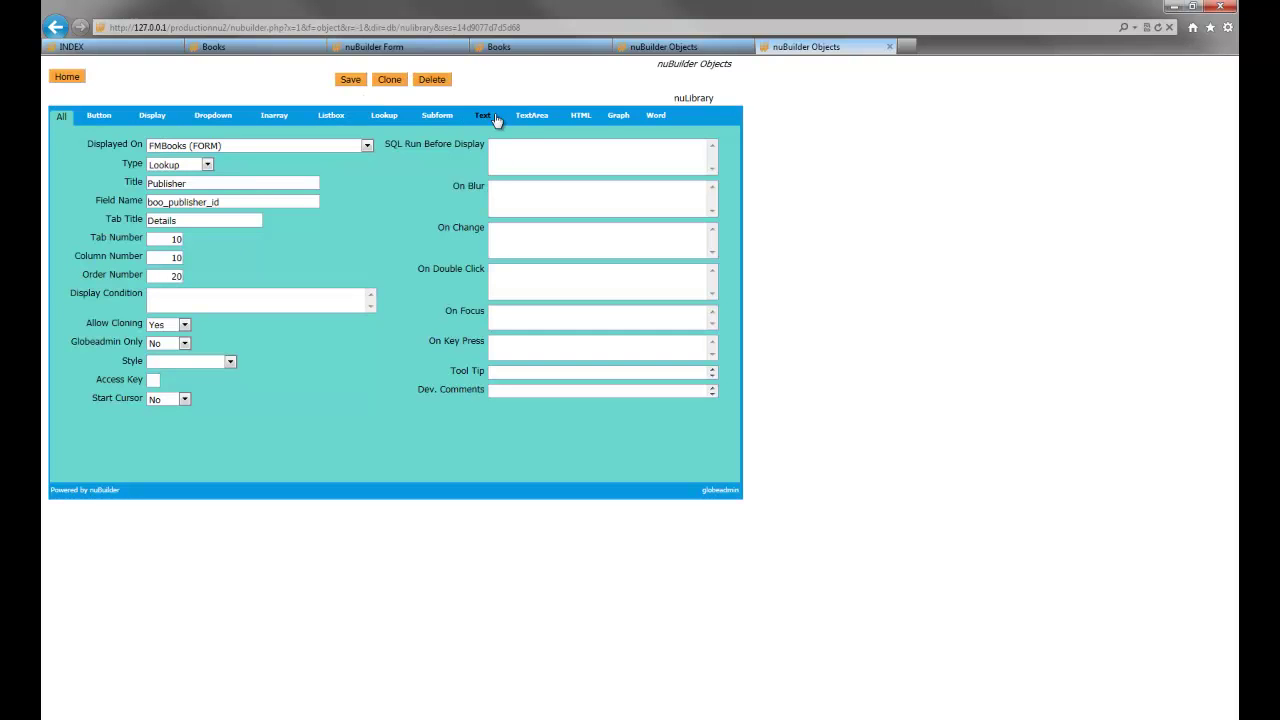
Review the saved lookup settings and reload the Books form to check its Publisher lookup
left_click(385, 118)
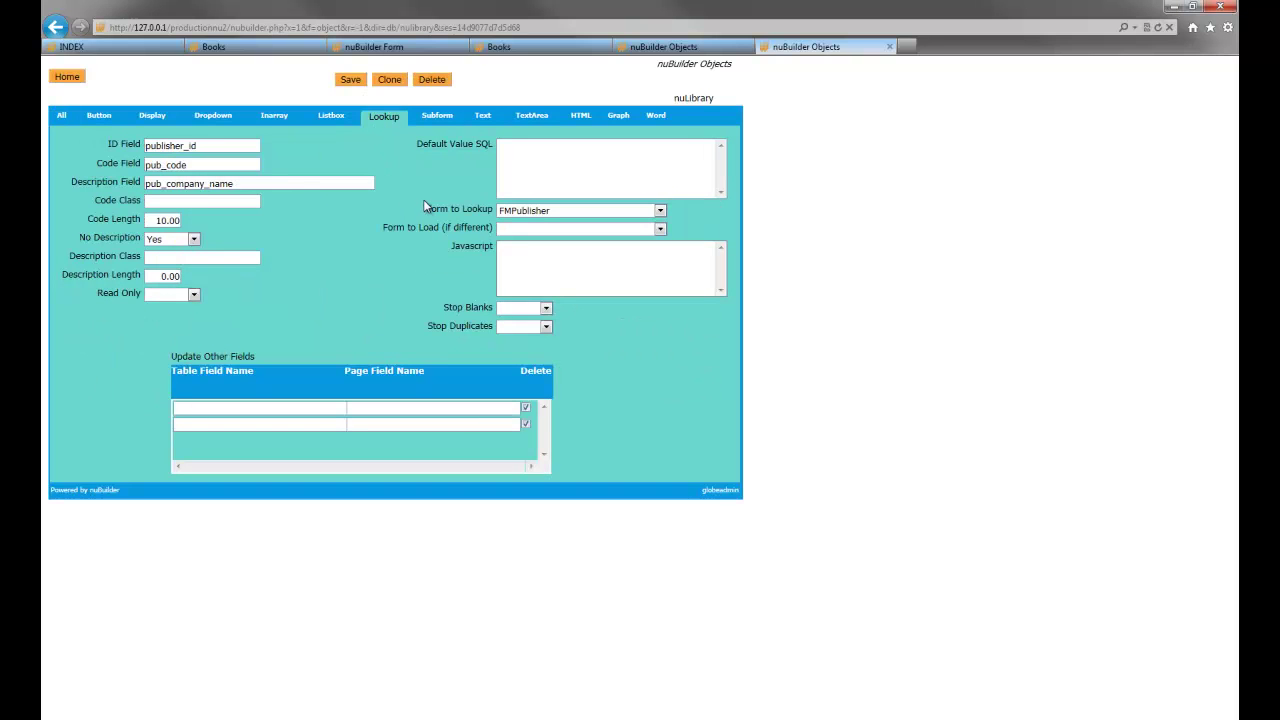
left_click(560, 47)
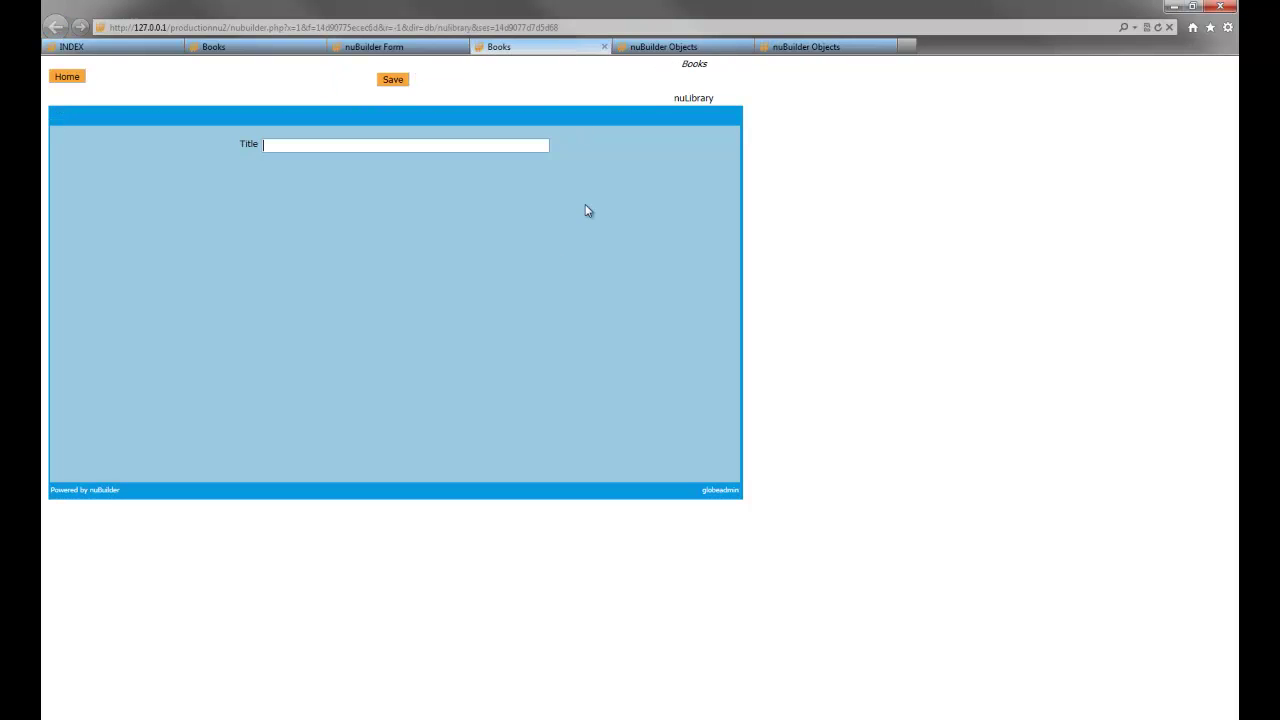
key("F5")
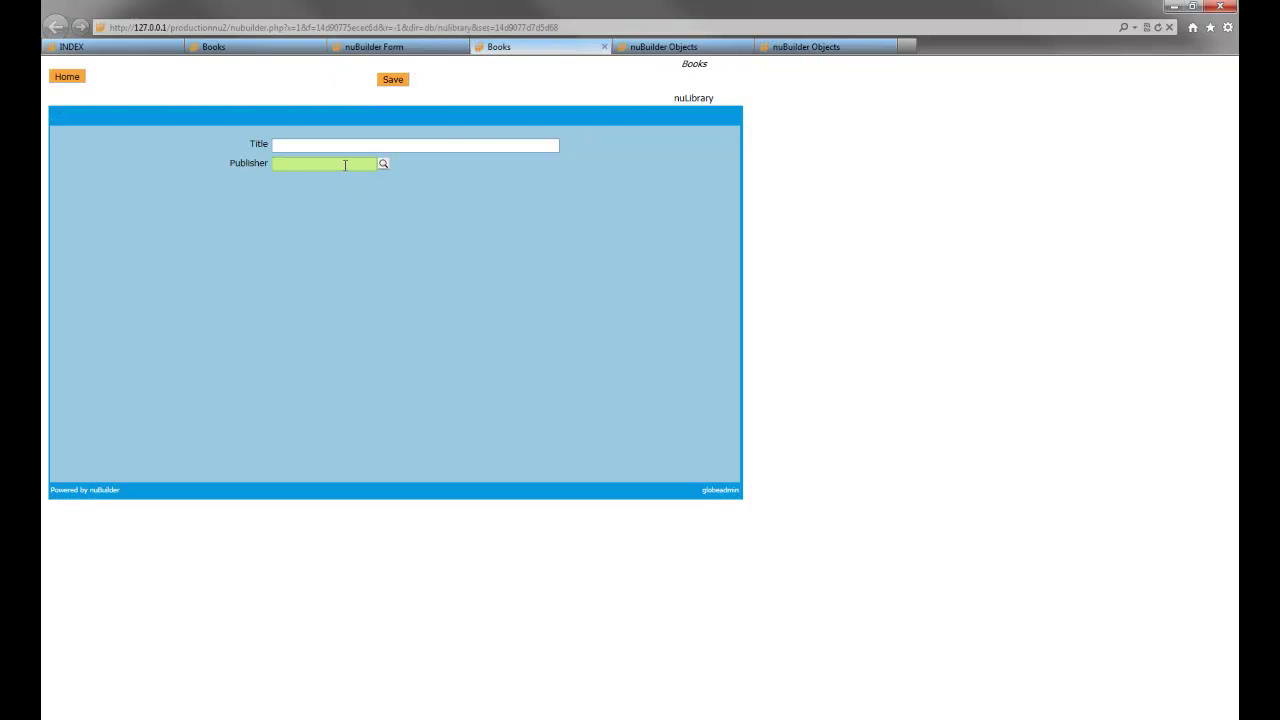
Set the Publisher lookup's No Description option to No, save the object and return to the Books form
left_click(801, 50)
left_click(190, 239)
left_click(160, 272)
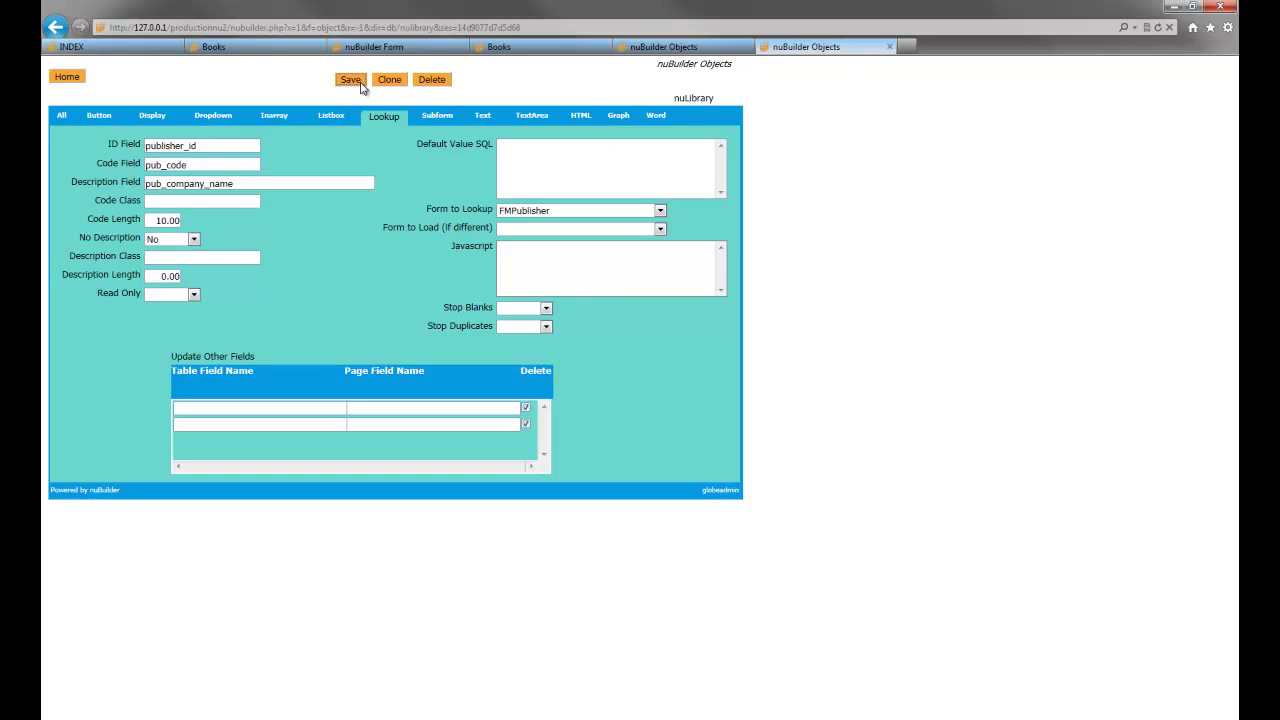
left_click(350, 79)
left_click(510, 47)
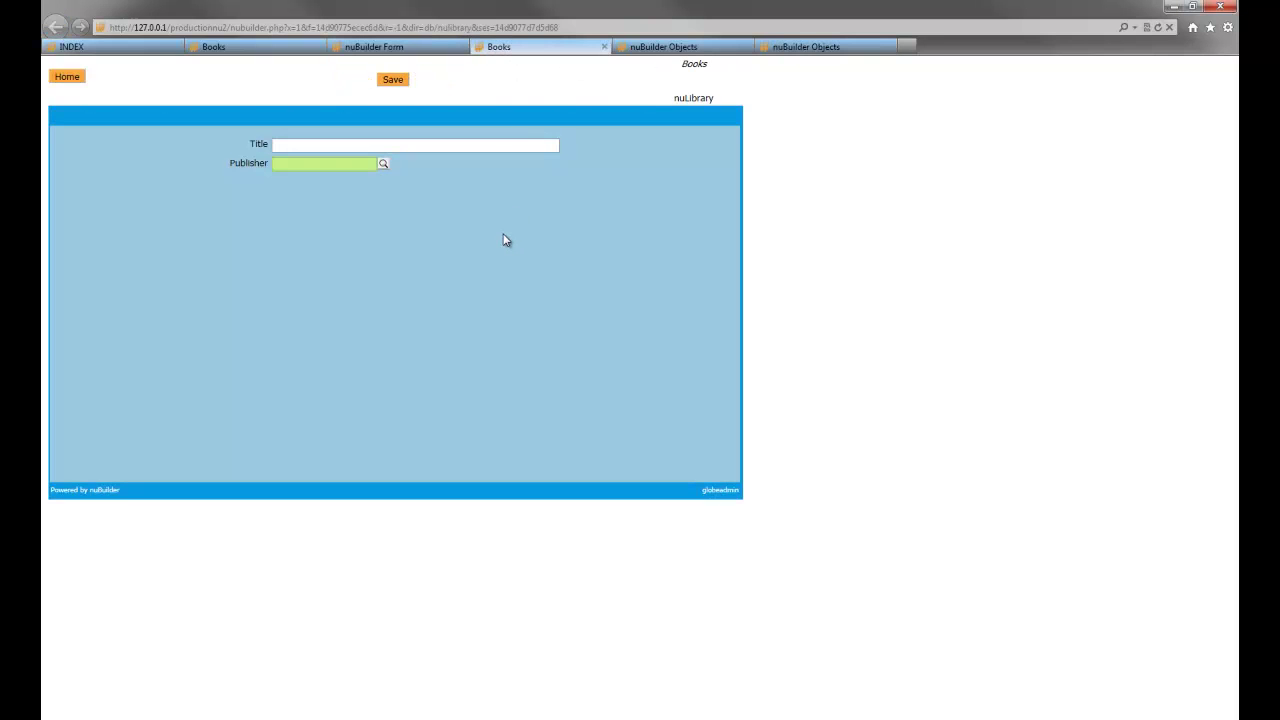
Set the Publisher lookup's description length to 20
left_click(790, 47)
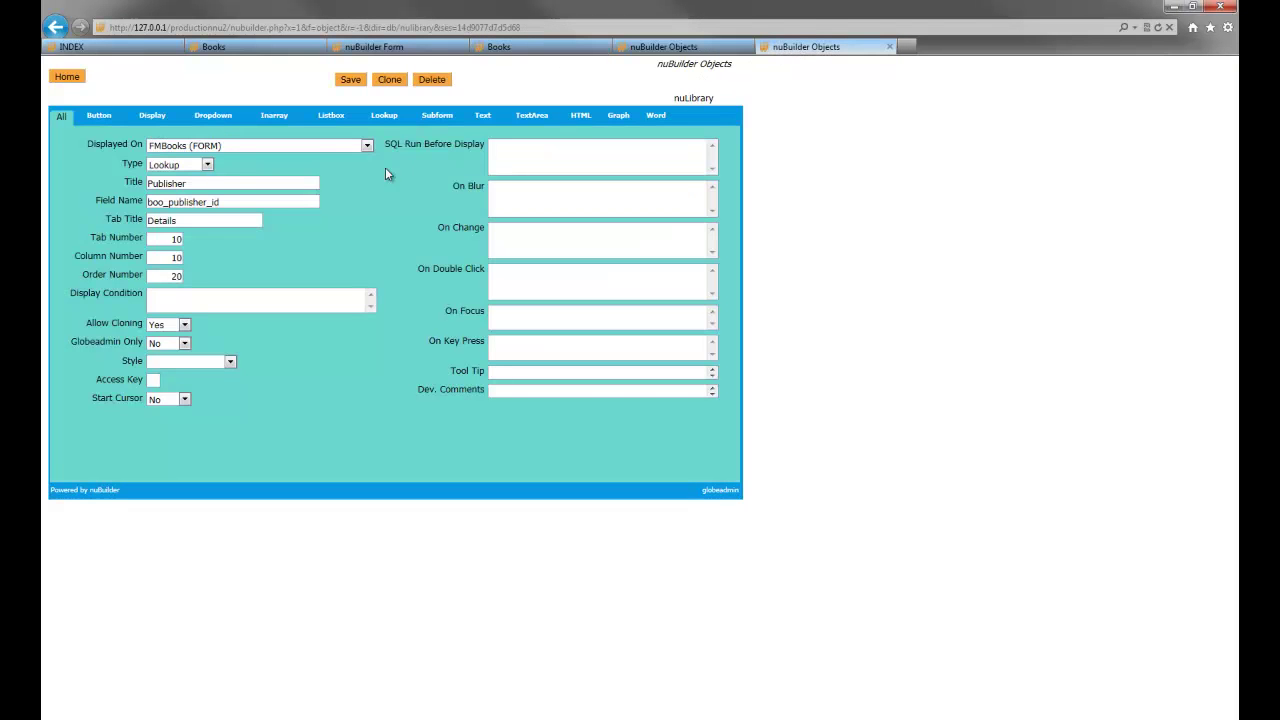
left_click(385, 116)
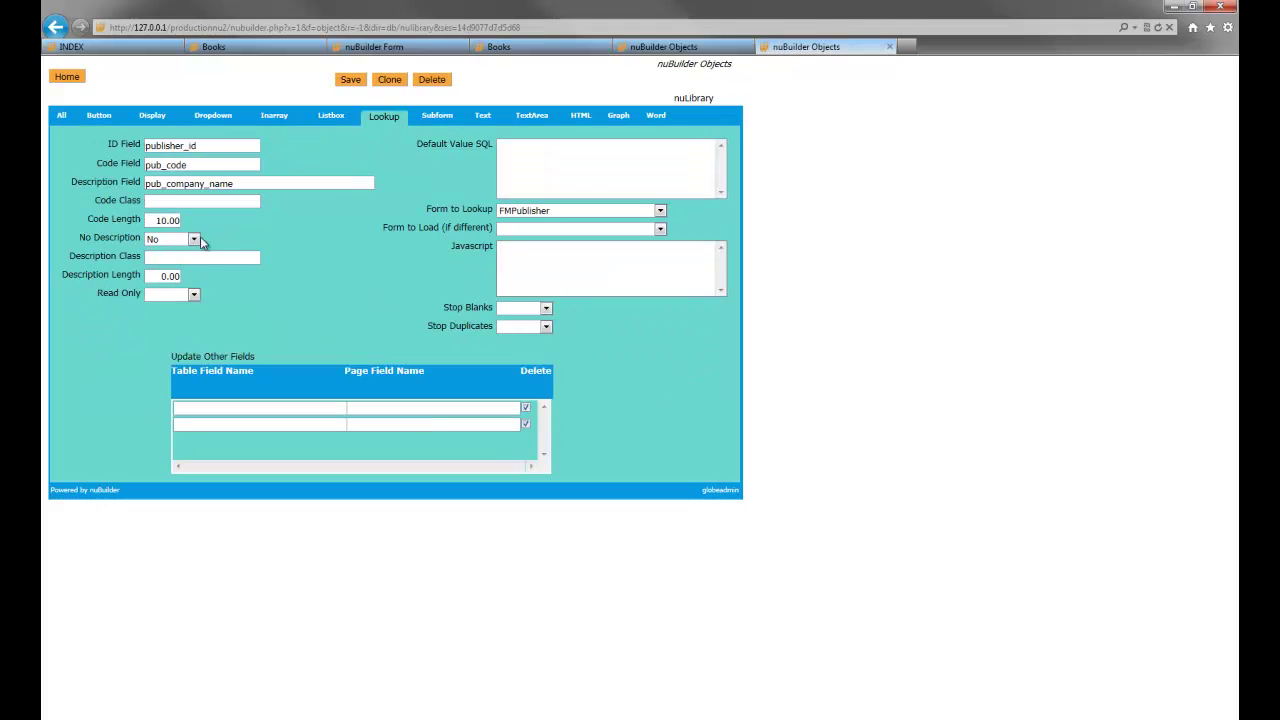
left_click(181, 242)
left_click(165, 252)
left_click(172, 240)
left_click(169, 265)
left_click(209, 254)
left_click(162, 276)
type("20")
left_click(258, 182)
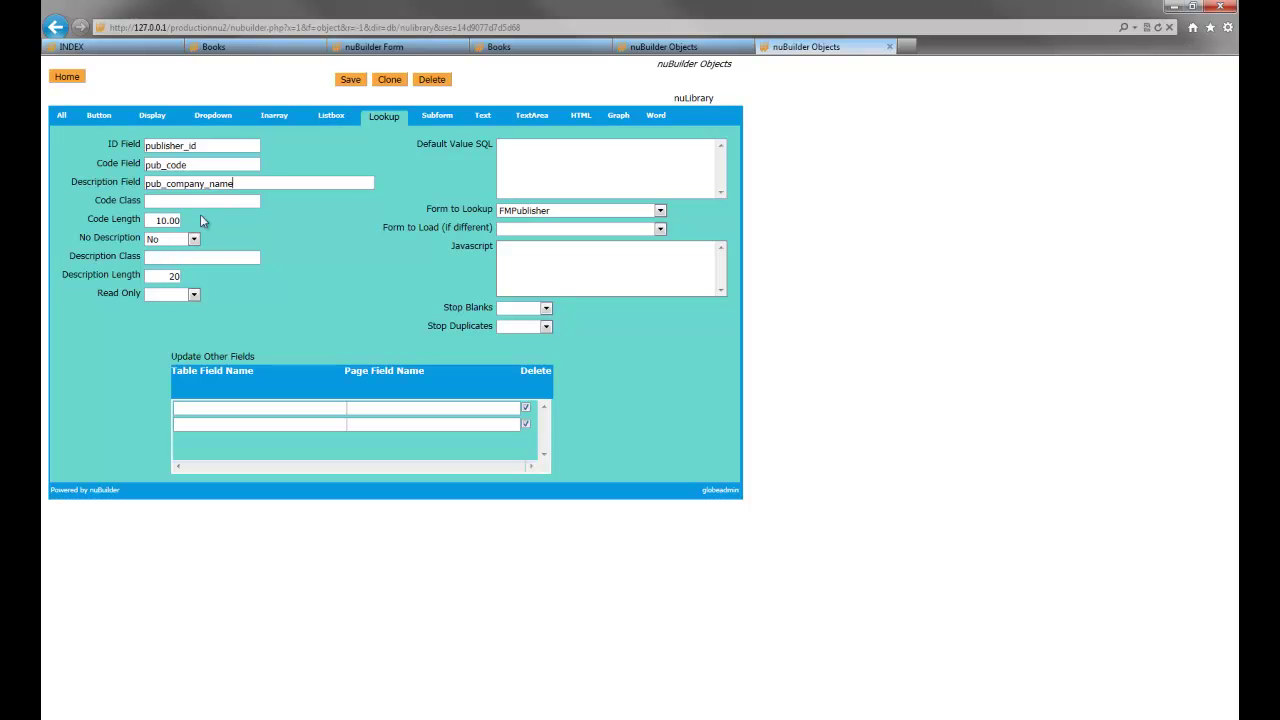
Set the Publisher lookup's No Description option to blank, save the object and reload the Books form
left_click(192, 240)
left_click(185, 251)
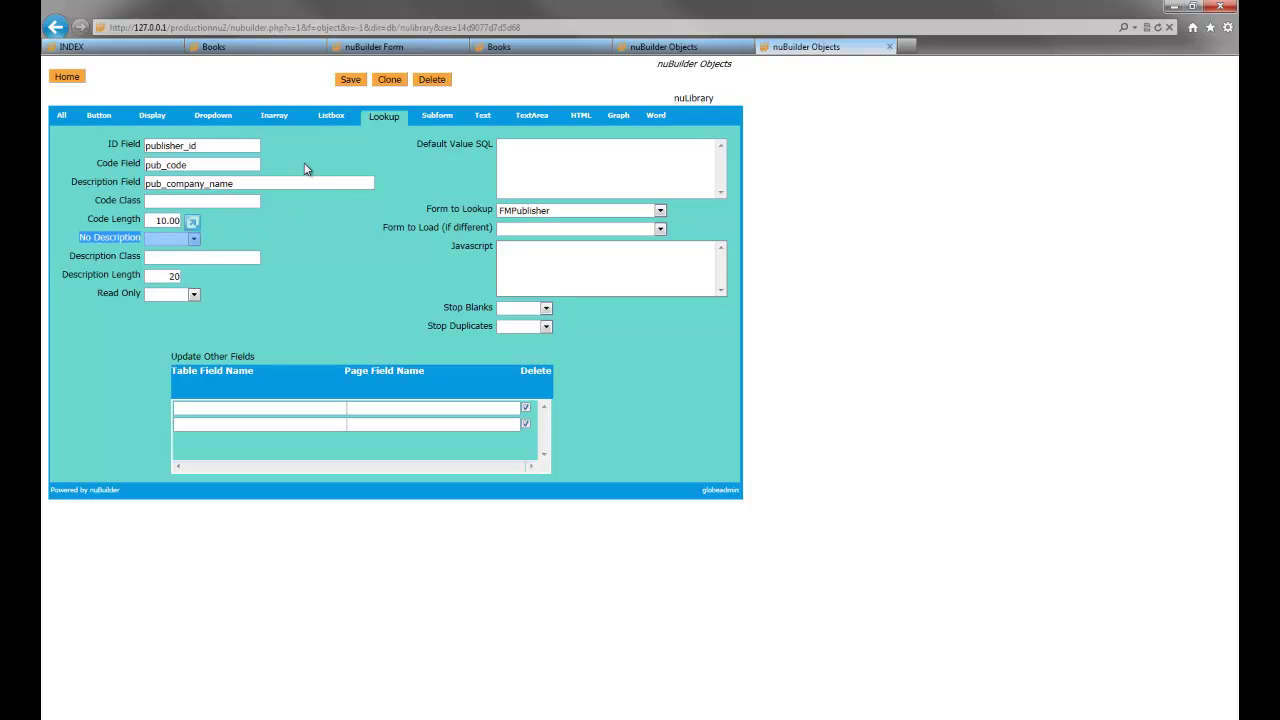
left_click(355, 81)
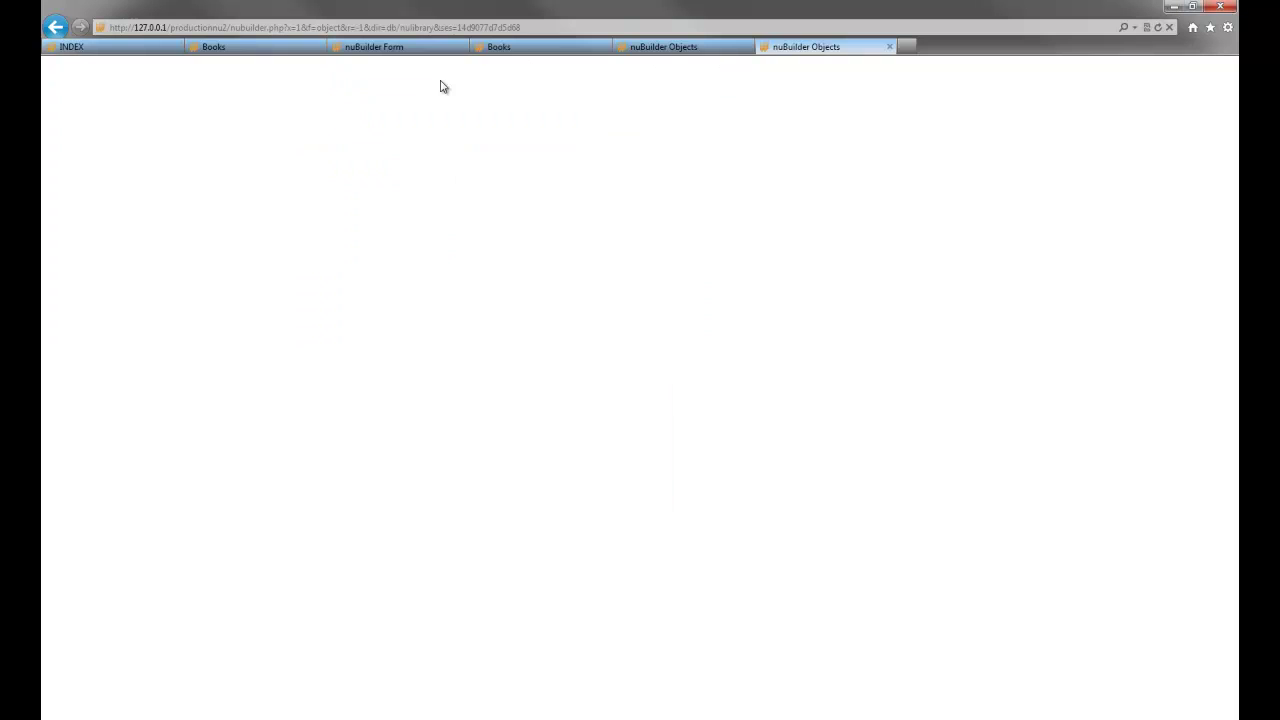
left_click(495, 47)
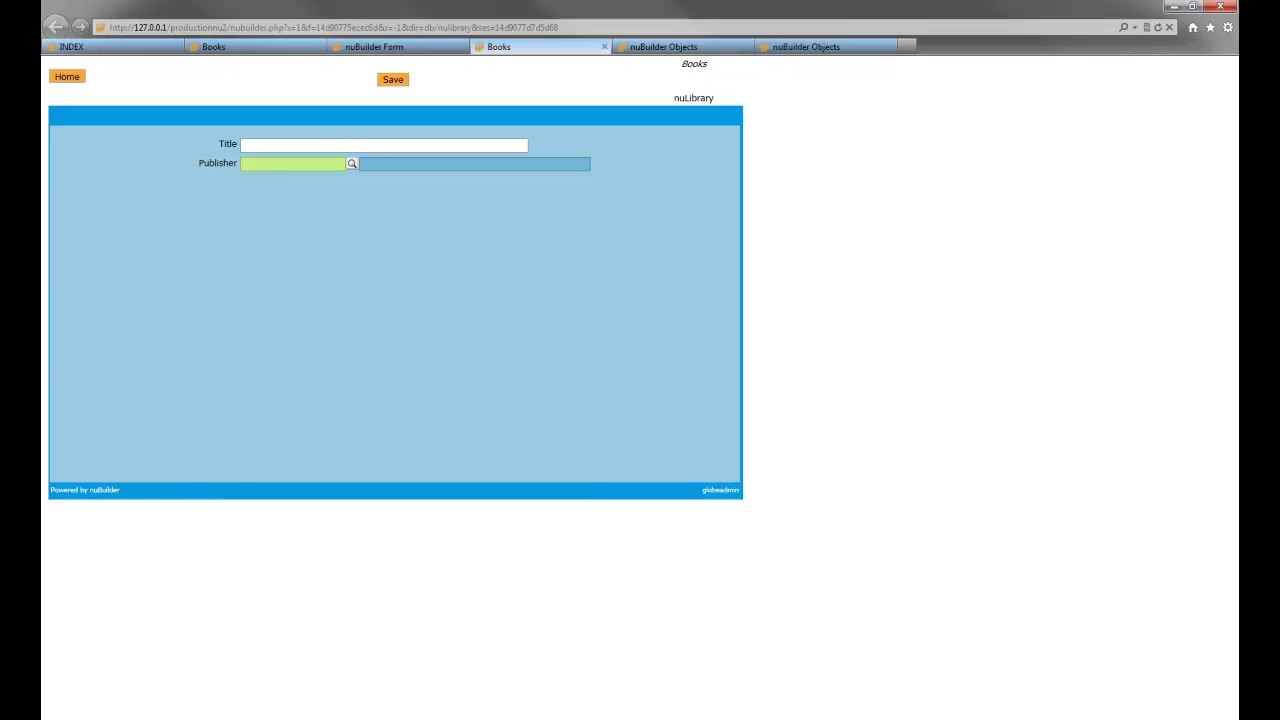
Switch to phpMyAdmin, close the outdated publisher structure page, look up the boo_pages field in the book table and return to nuBuilder
left_click(108, 697)
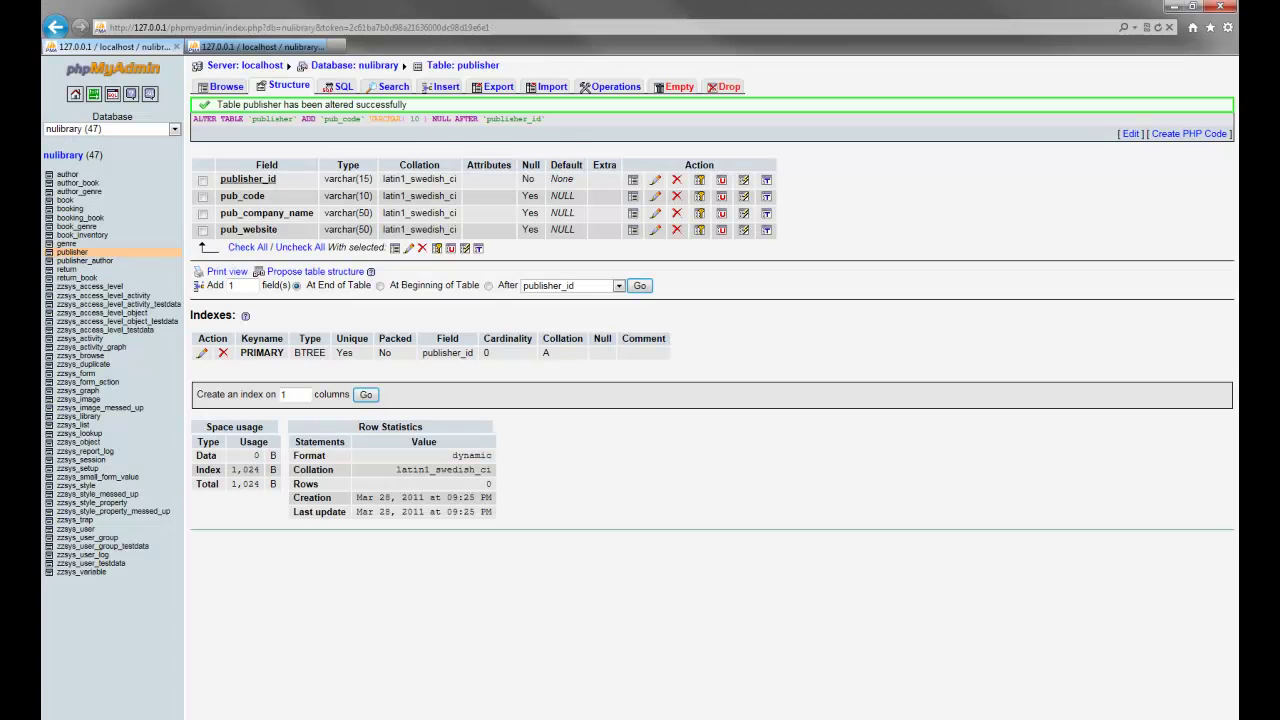
left_click(205, 48)
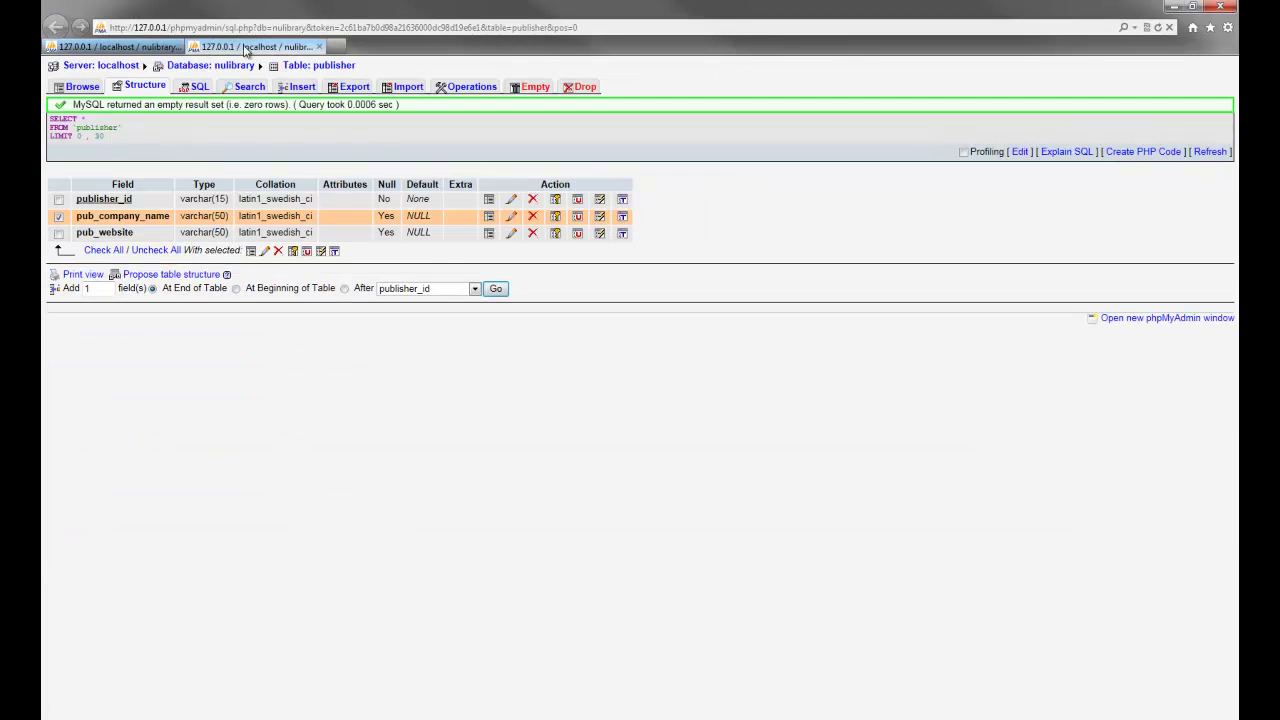
left_click(320, 47)
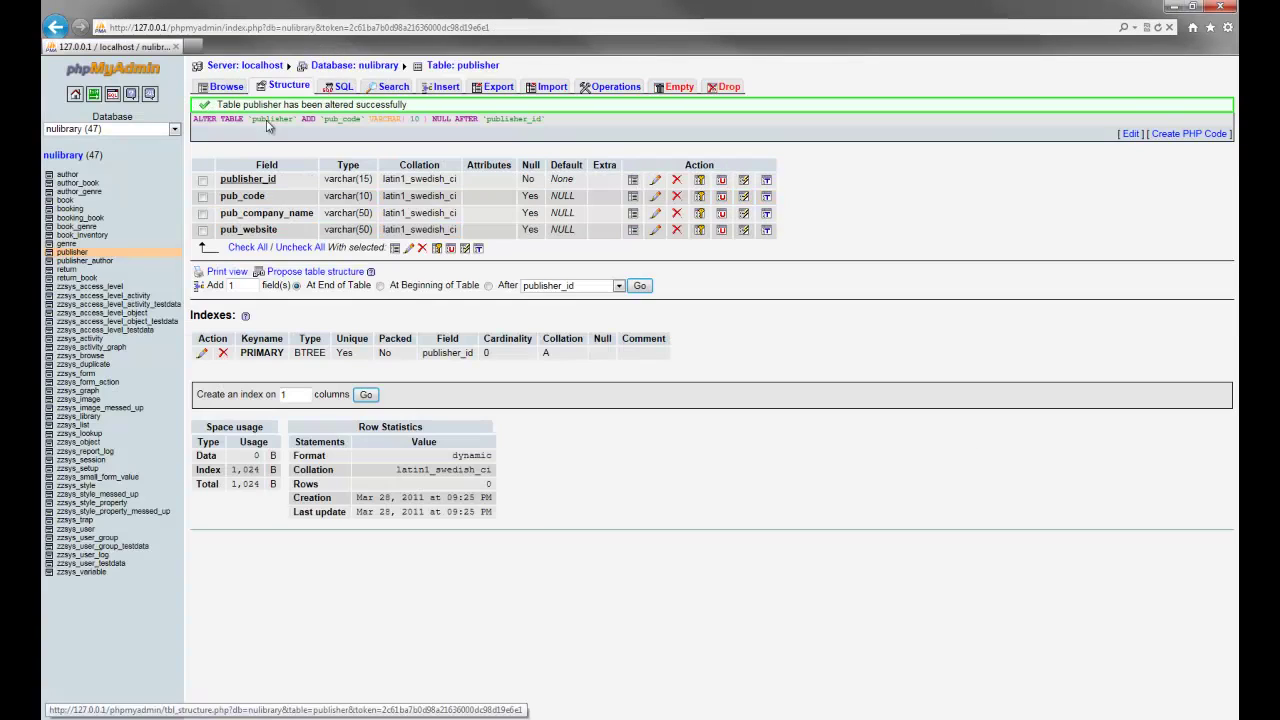
left_click(65, 200)
left_click_drag(262, 250, 309, 330)
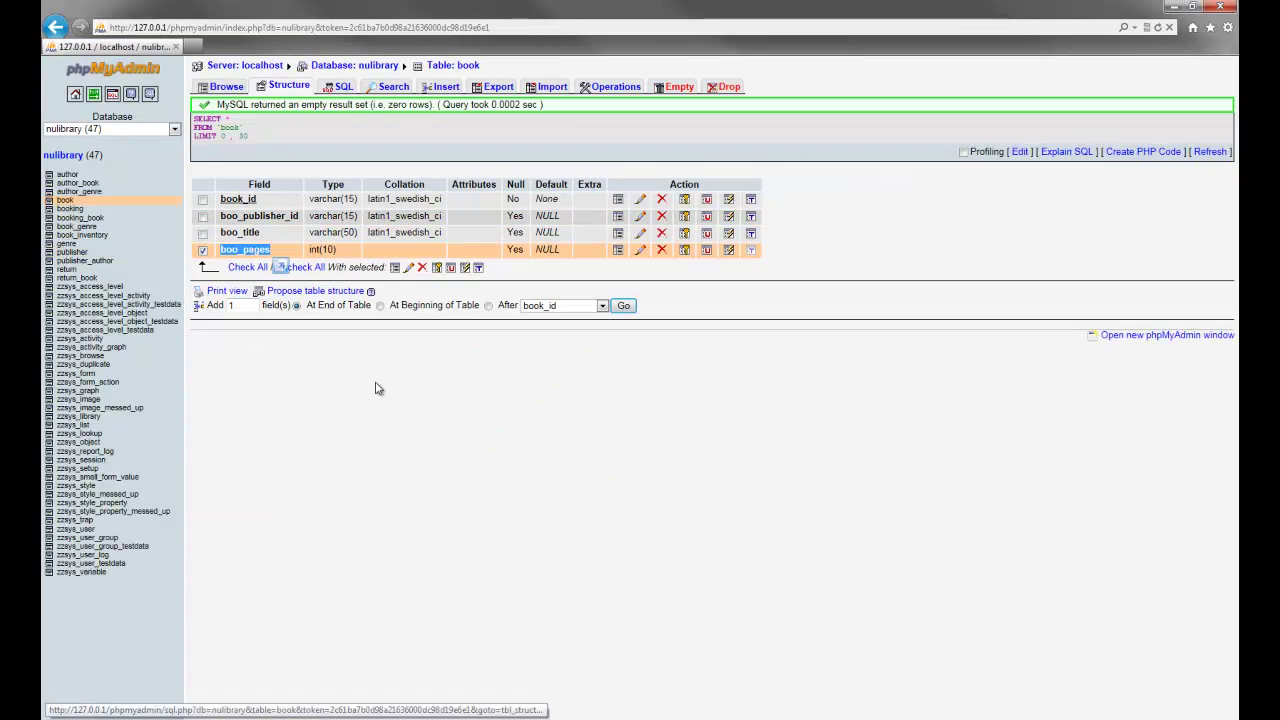
left_click(257, 718)
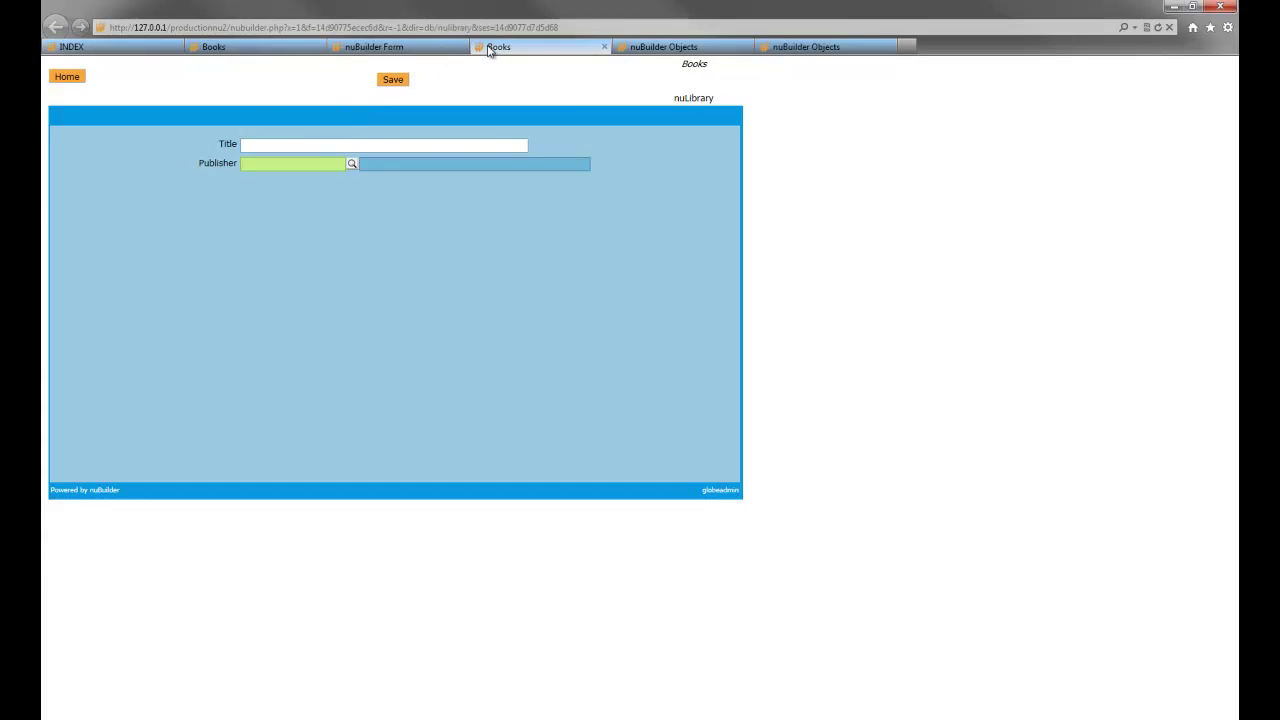
Clone the Publisher lookup object on FMBooks and set the clone's type to Text
left_click(663, 47)
left_click(800, 47)
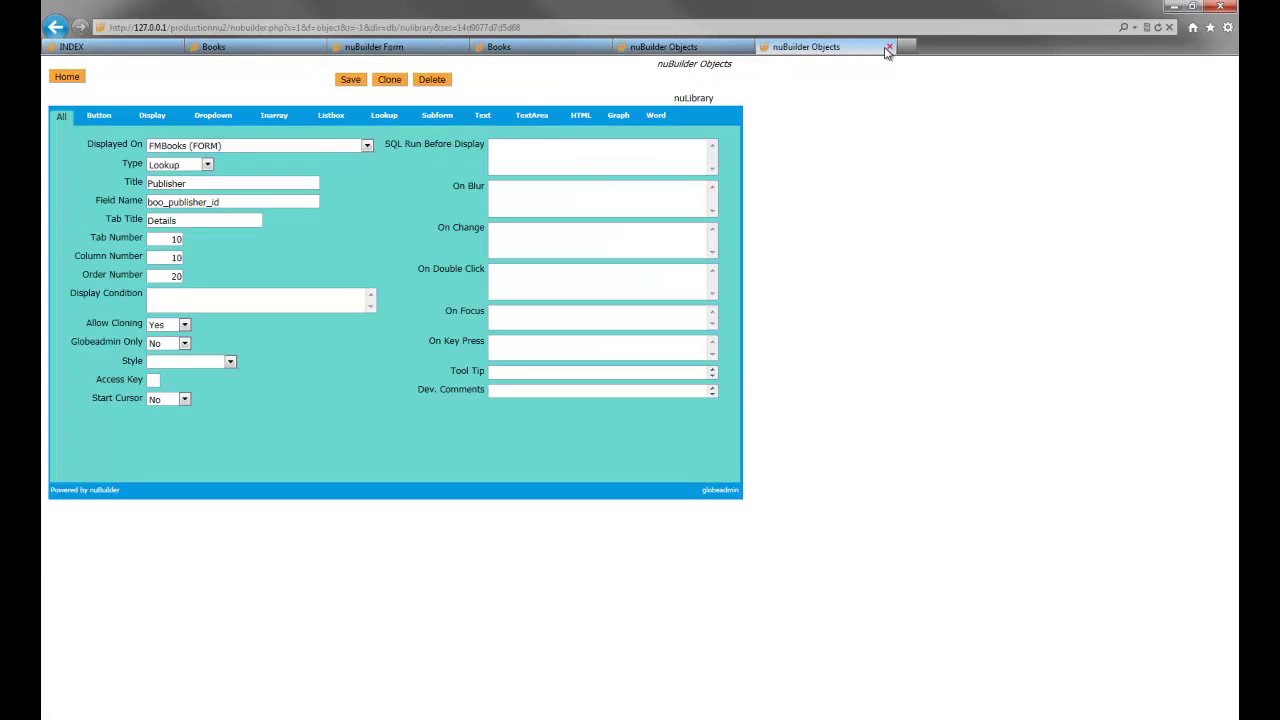
left_click(388, 83)
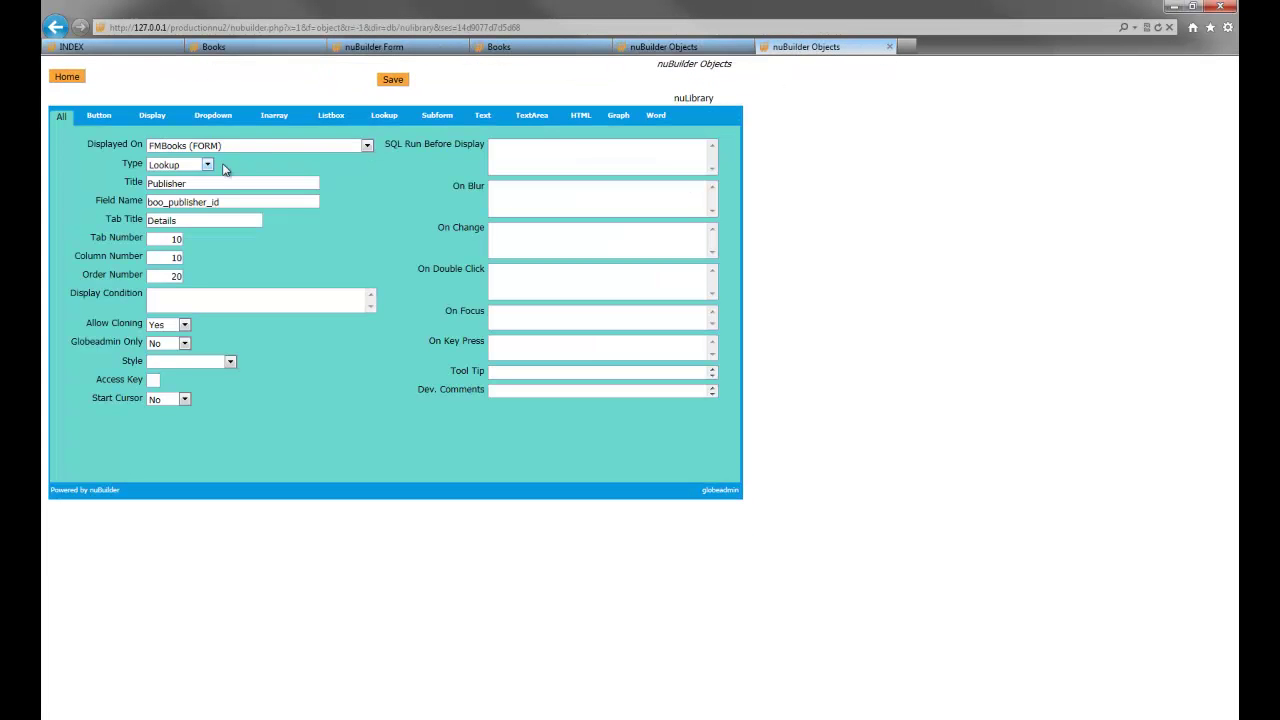
left_click(206, 165)
left_click(159, 303)
Give the cloned object the title Pages, field name boo_pages and order number 30
key("Tab")
type("Pages")
key("Tab")
type("boo_pages")
key("Tab")
key("Tab")
key("Tab")
key("Tab")
type("30")
left_click(504, 161)
Set the Pages text field's length to 8, alignment to right and format to 10,000
left_click(483, 116)
left_click(340, 265)
type("8")
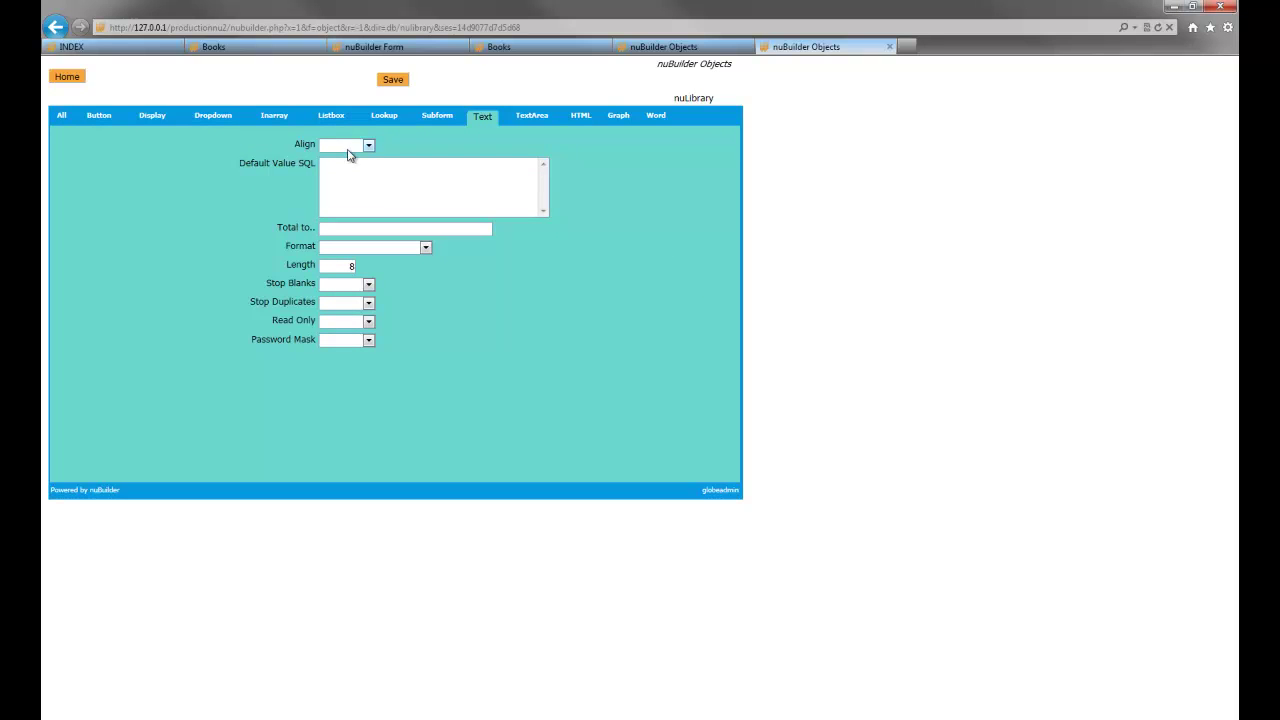
left_click(346, 145)
left_click(340, 181)
left_click(561, 191)
left_click(400, 247)
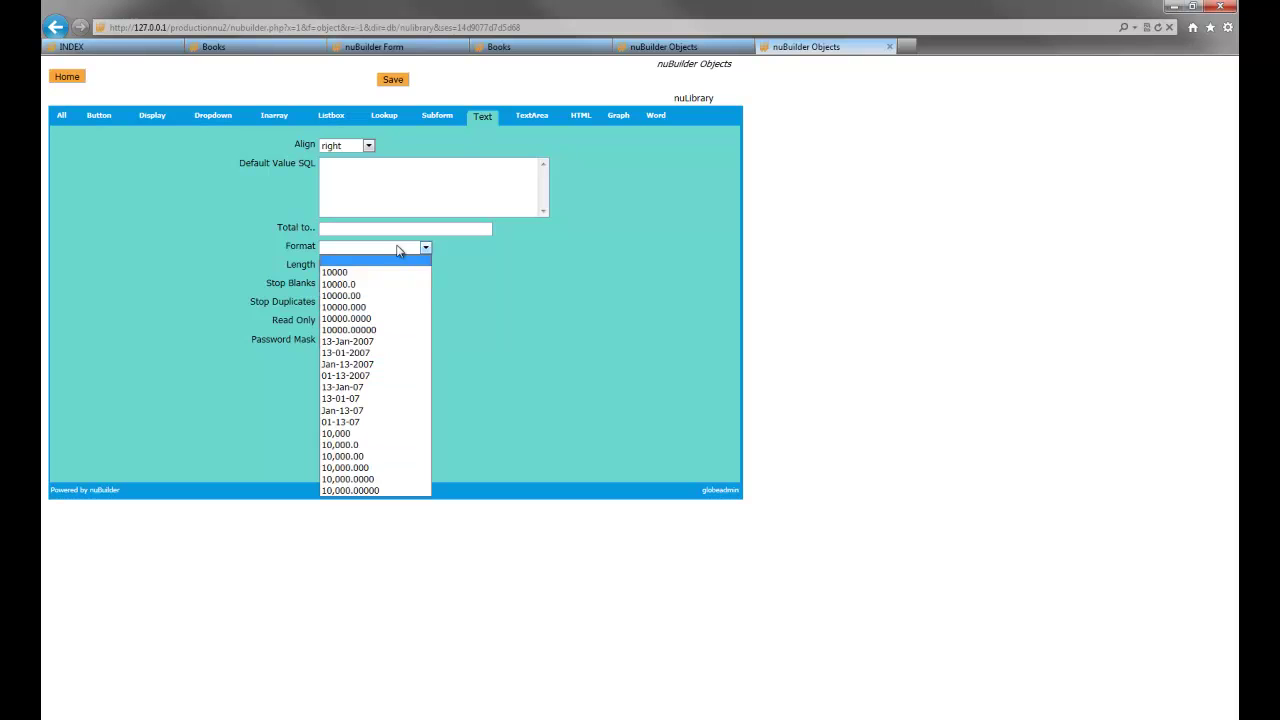
left_click(366, 434)
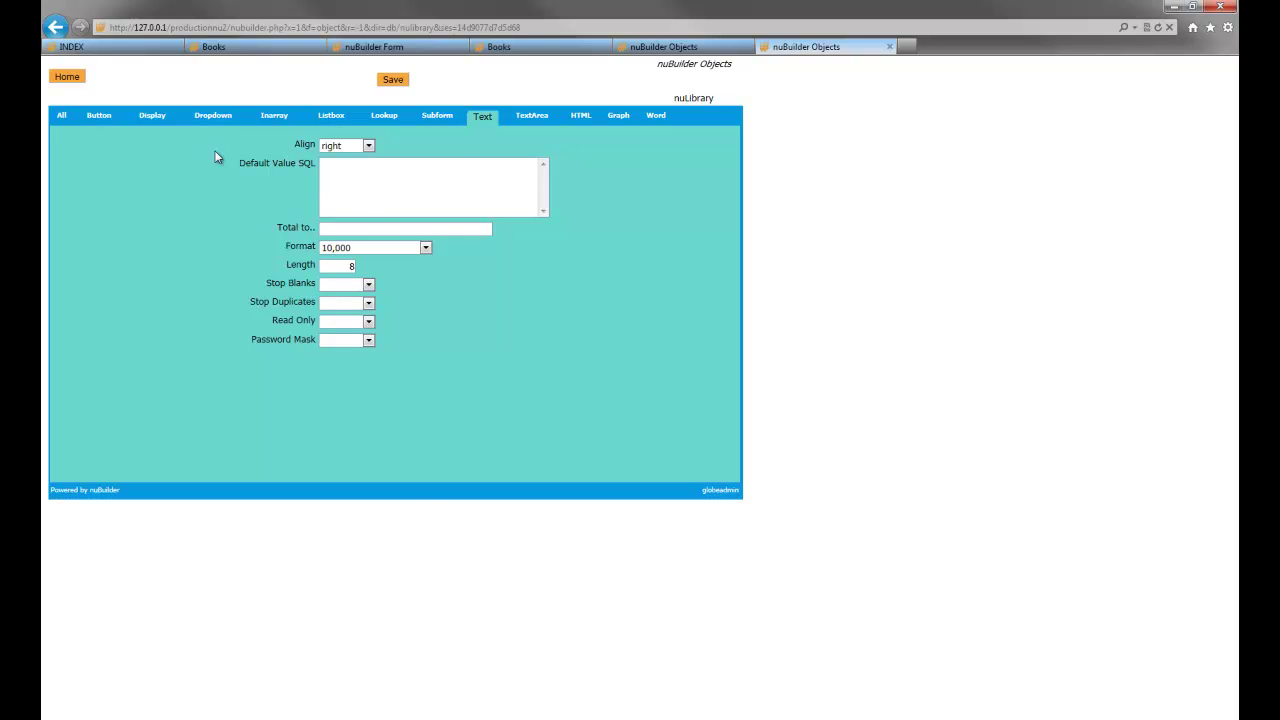
Save the Pages object and reload the Books form to check the added field
left_click(392, 79)
left_click(410, 50)
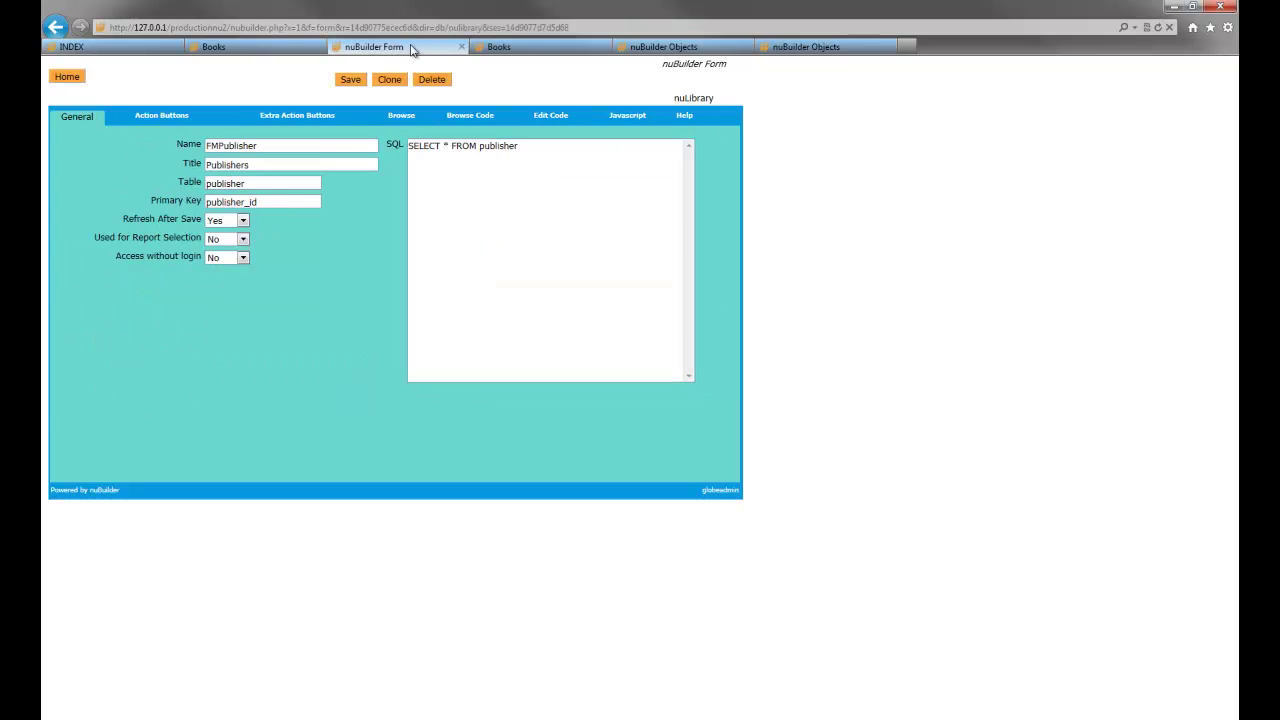
left_click(540, 47)
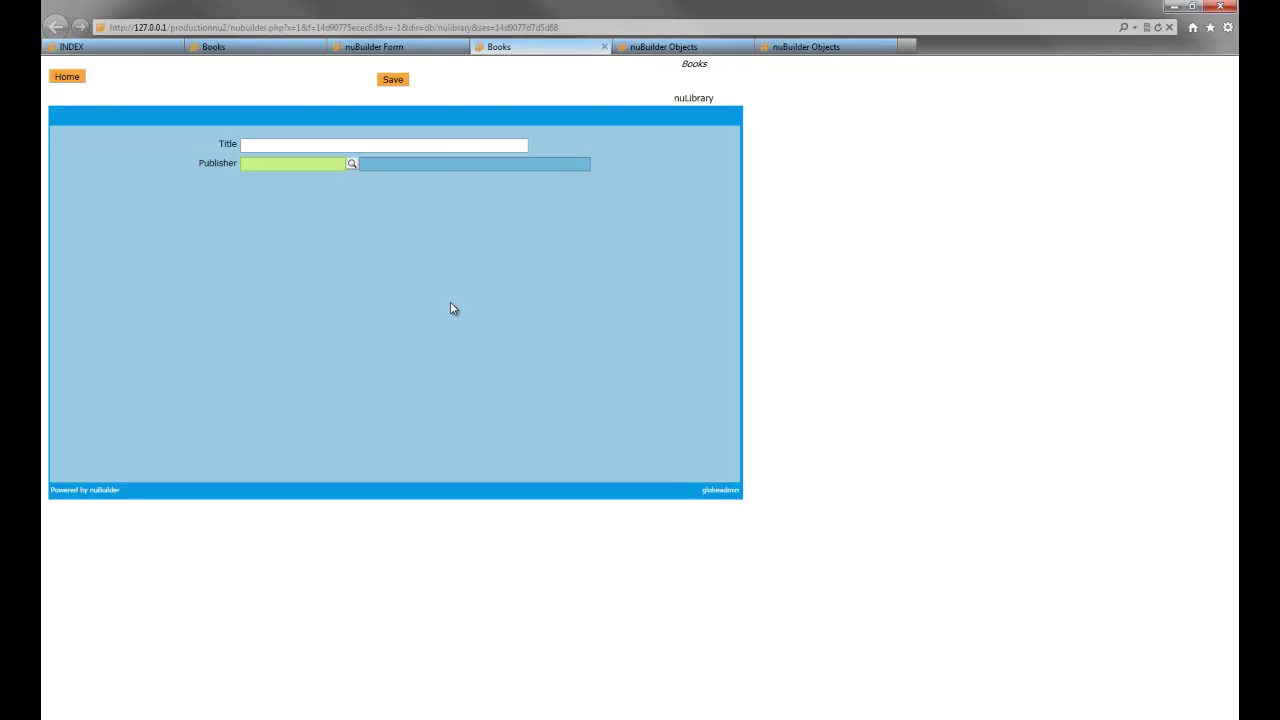
key("F5")
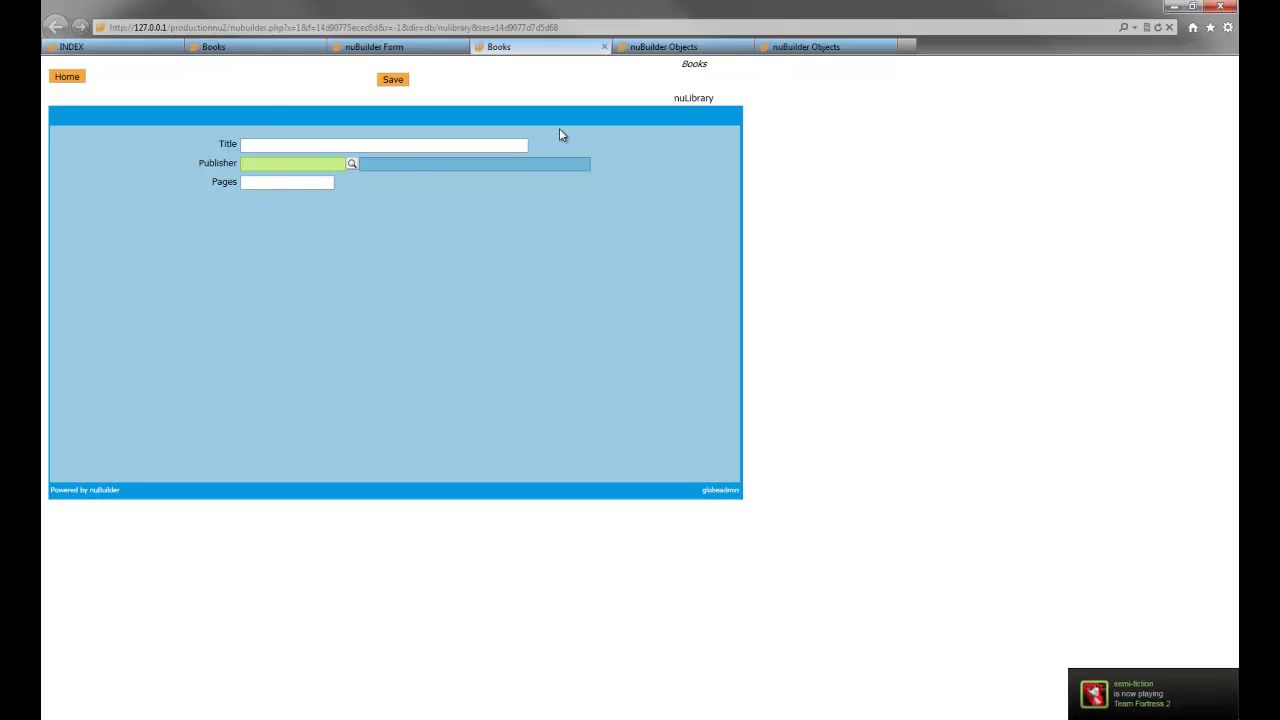
left_click(292, 149)
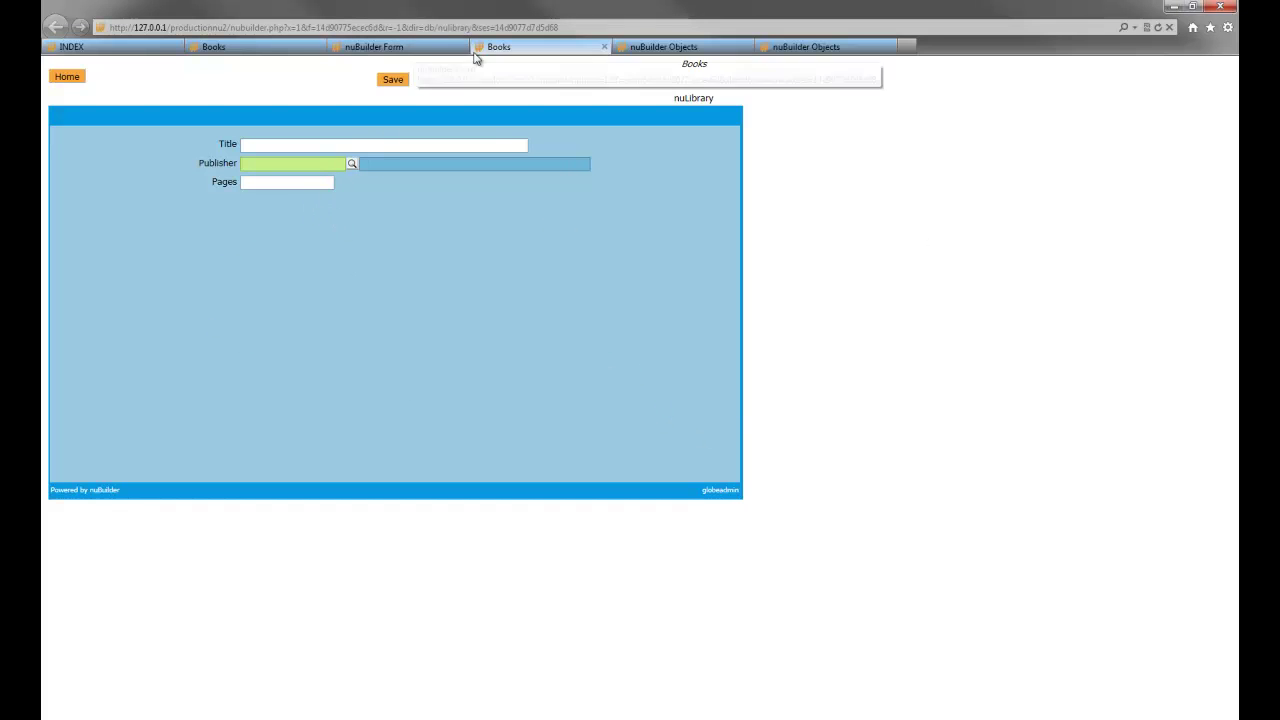
Review the FMBooks object list and the FMPublisher form definition, and return to the Books form
left_click(690, 42)
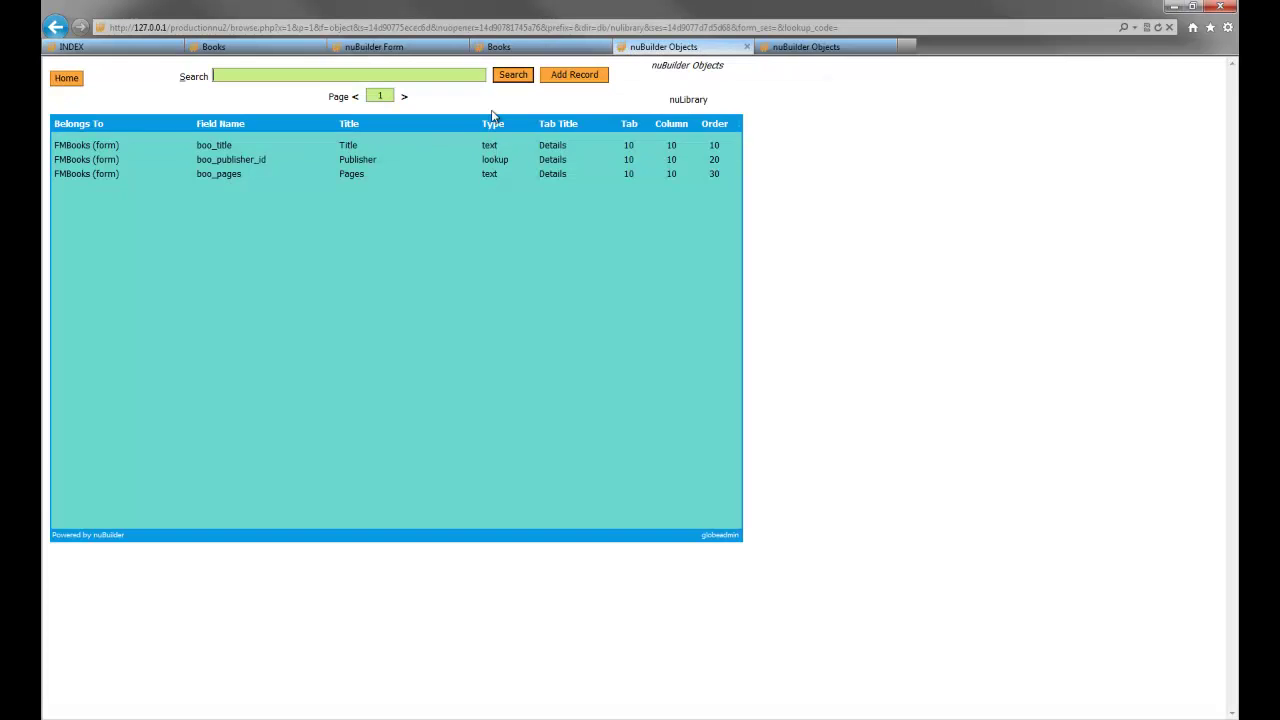
left_click(531, 47)
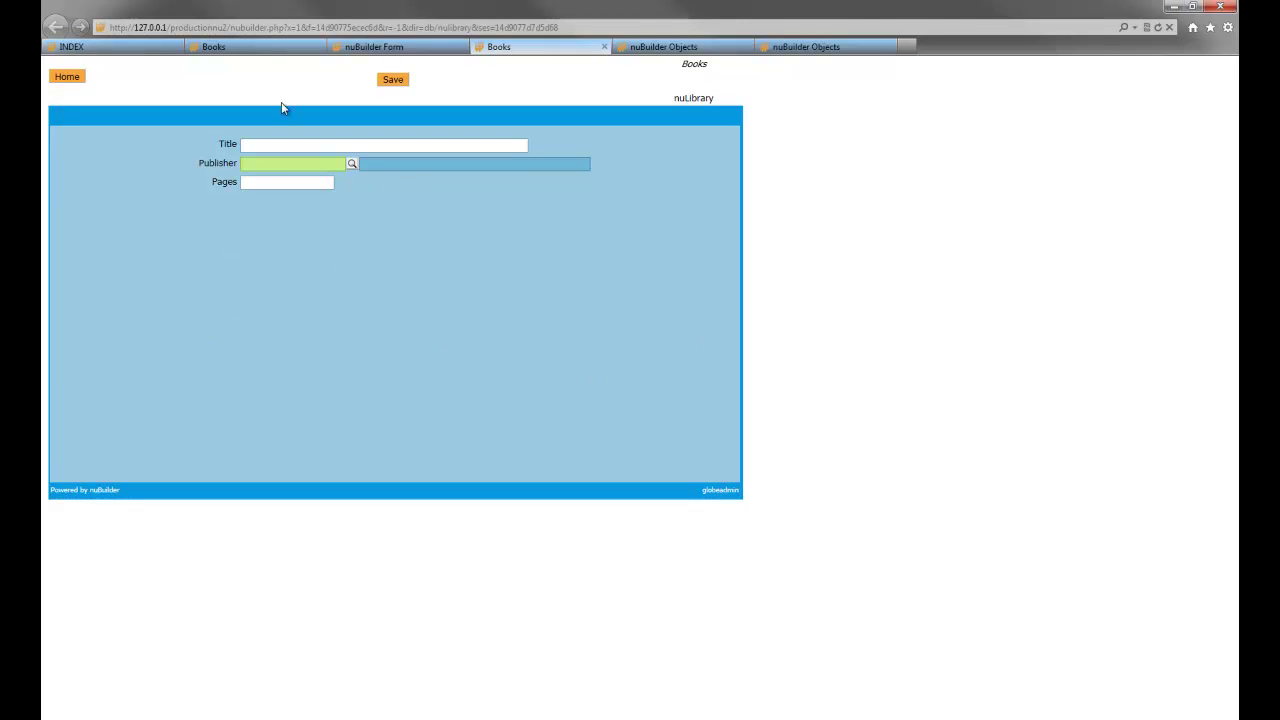
left_click(386, 50)
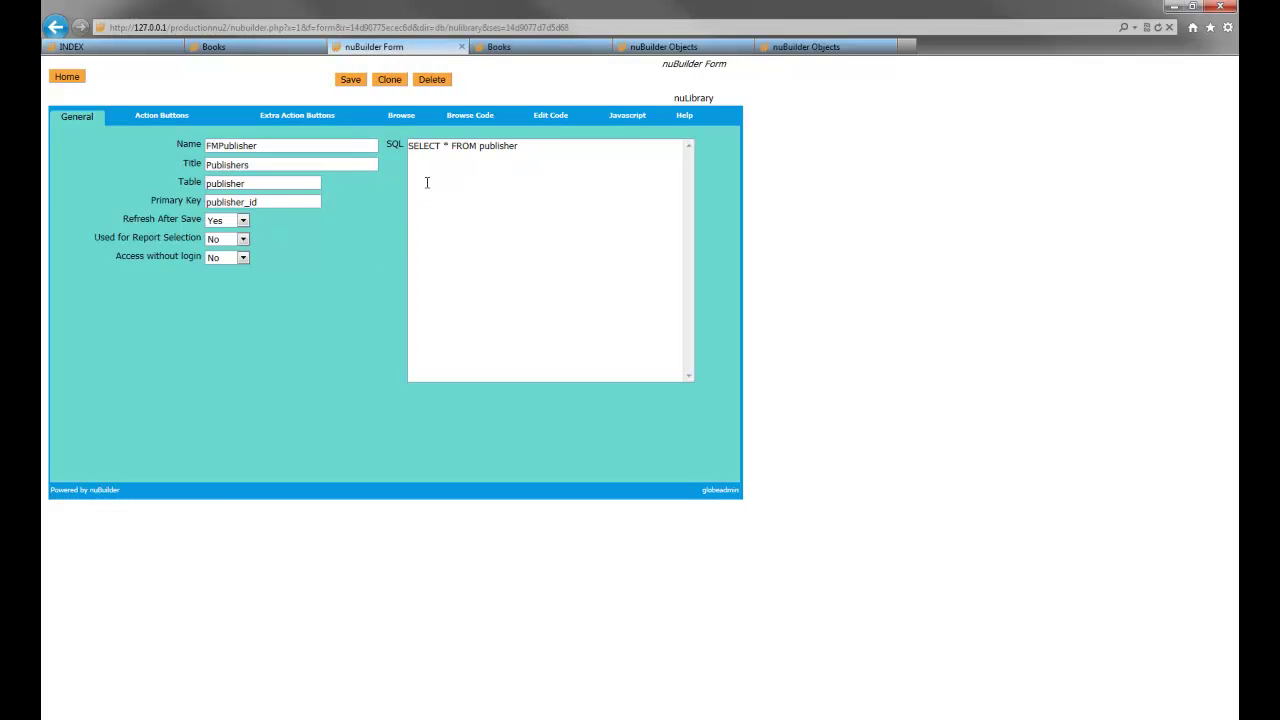
left_click(562, 48)
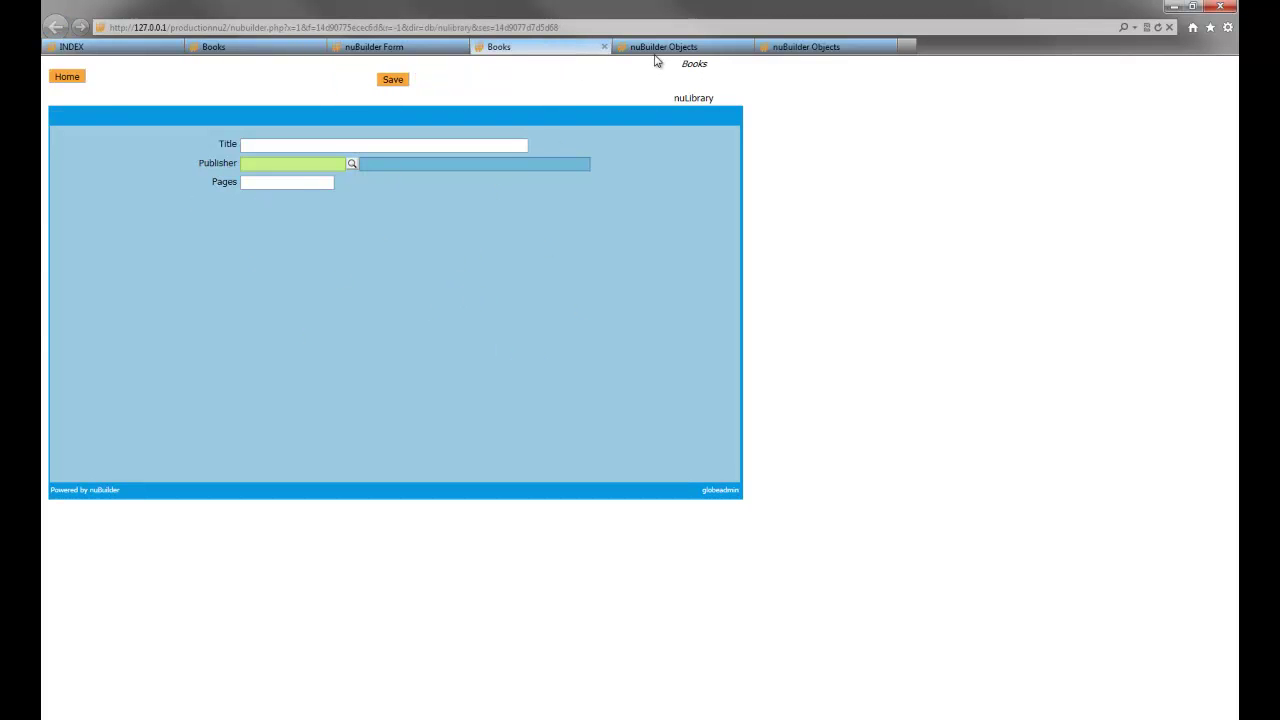
left_click(775, 48)
left_click(690, 48)
left_click(572, 50)
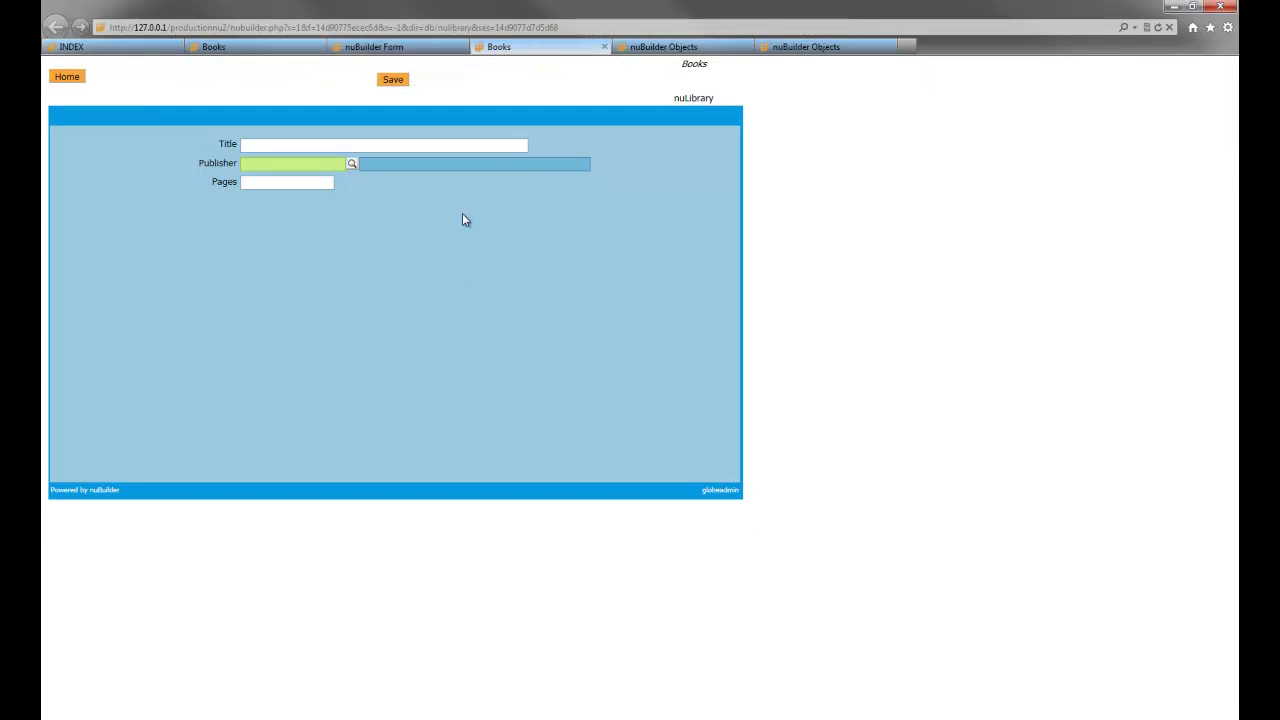